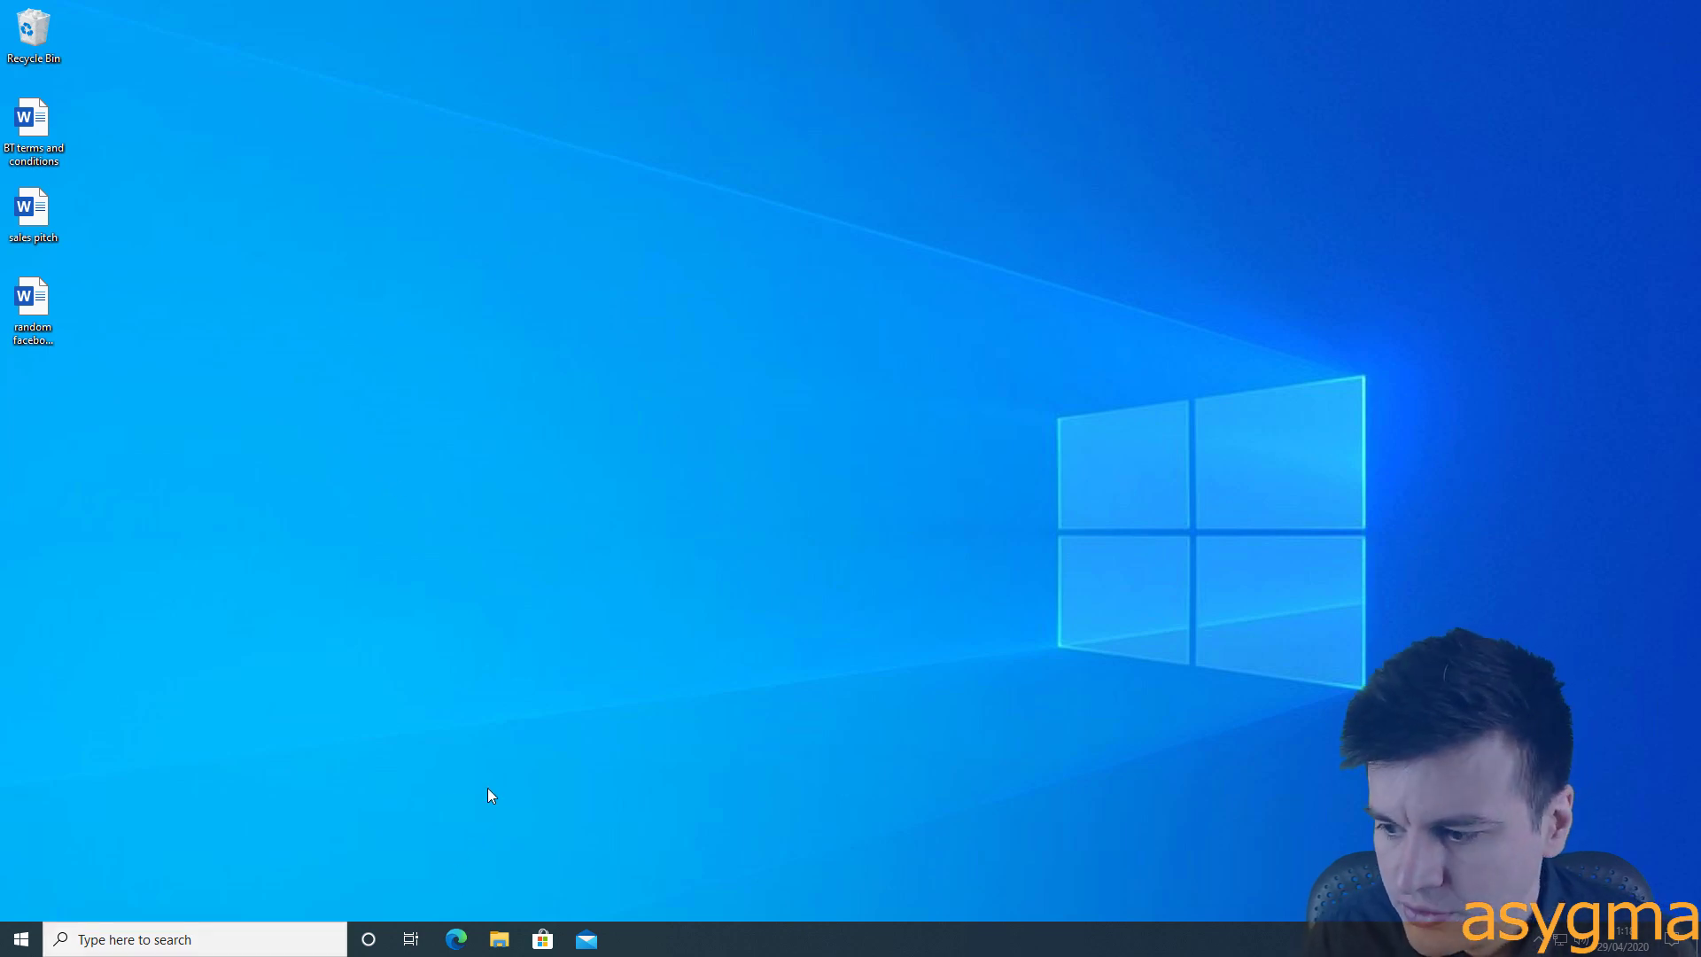
Open Edge and go from the Extensions page to the Microsoft Store's extension listings
{"action": "left_click", "coordinate": [456, 940]}
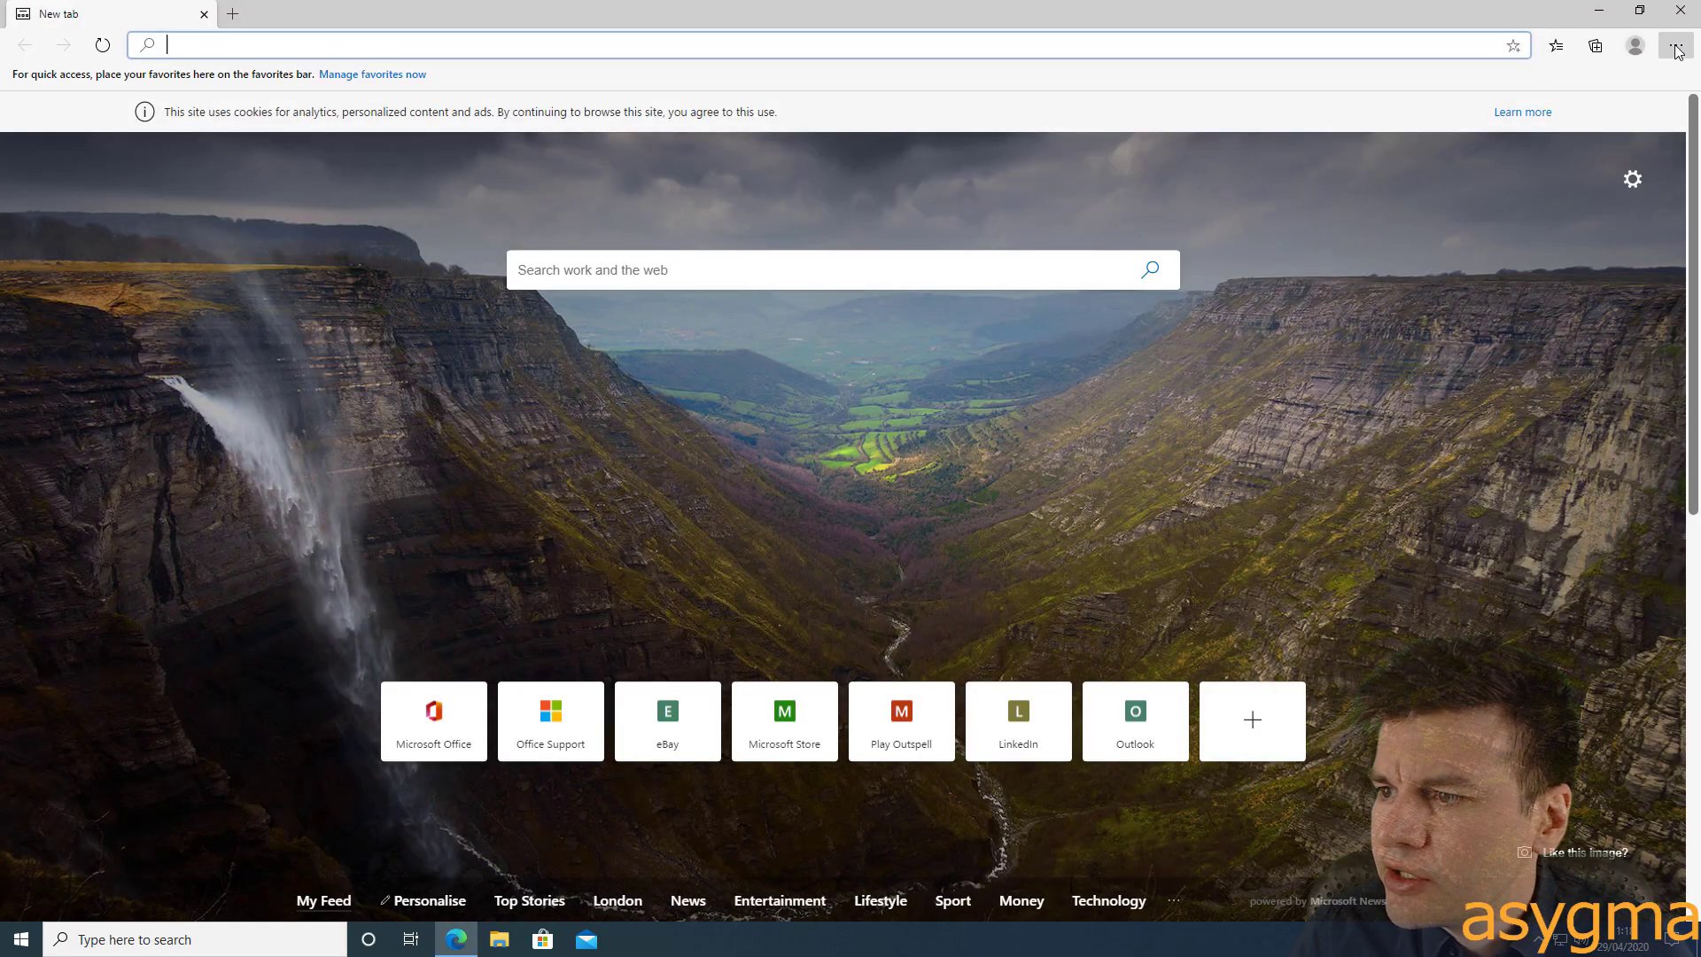
{"action": "left_click", "coordinate": [1675, 47]}
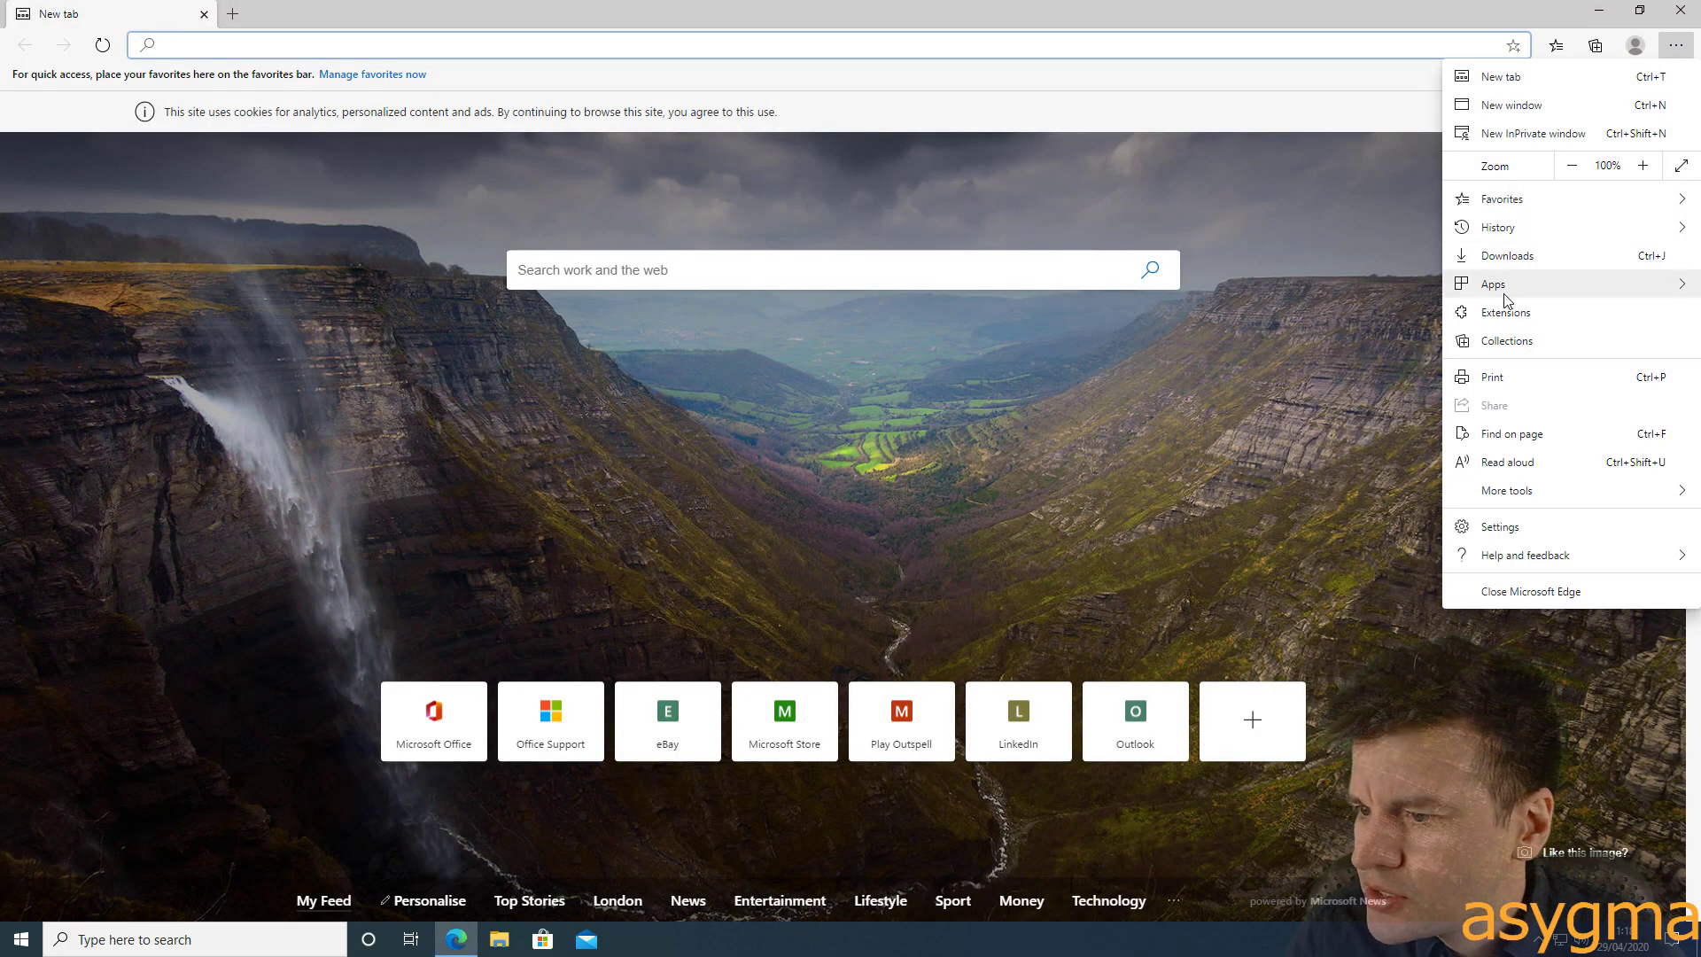
{"action": "left_click", "coordinate": [1466, 317]}
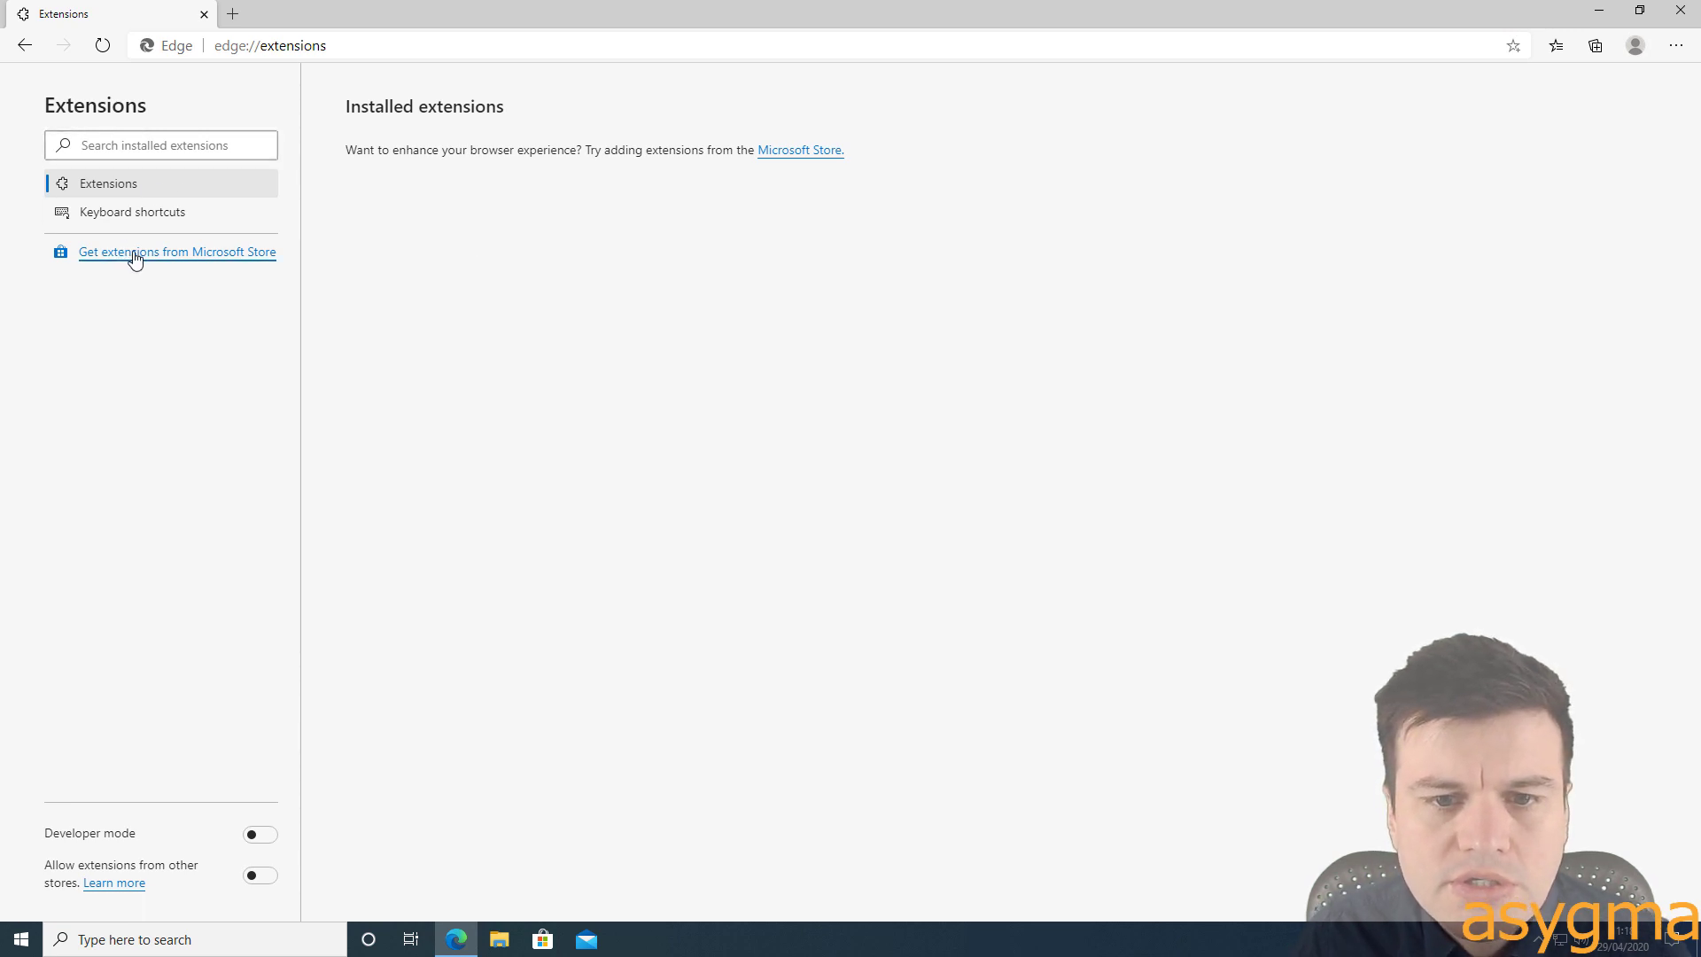
{"action": "left_click", "coordinate": [135, 257]}
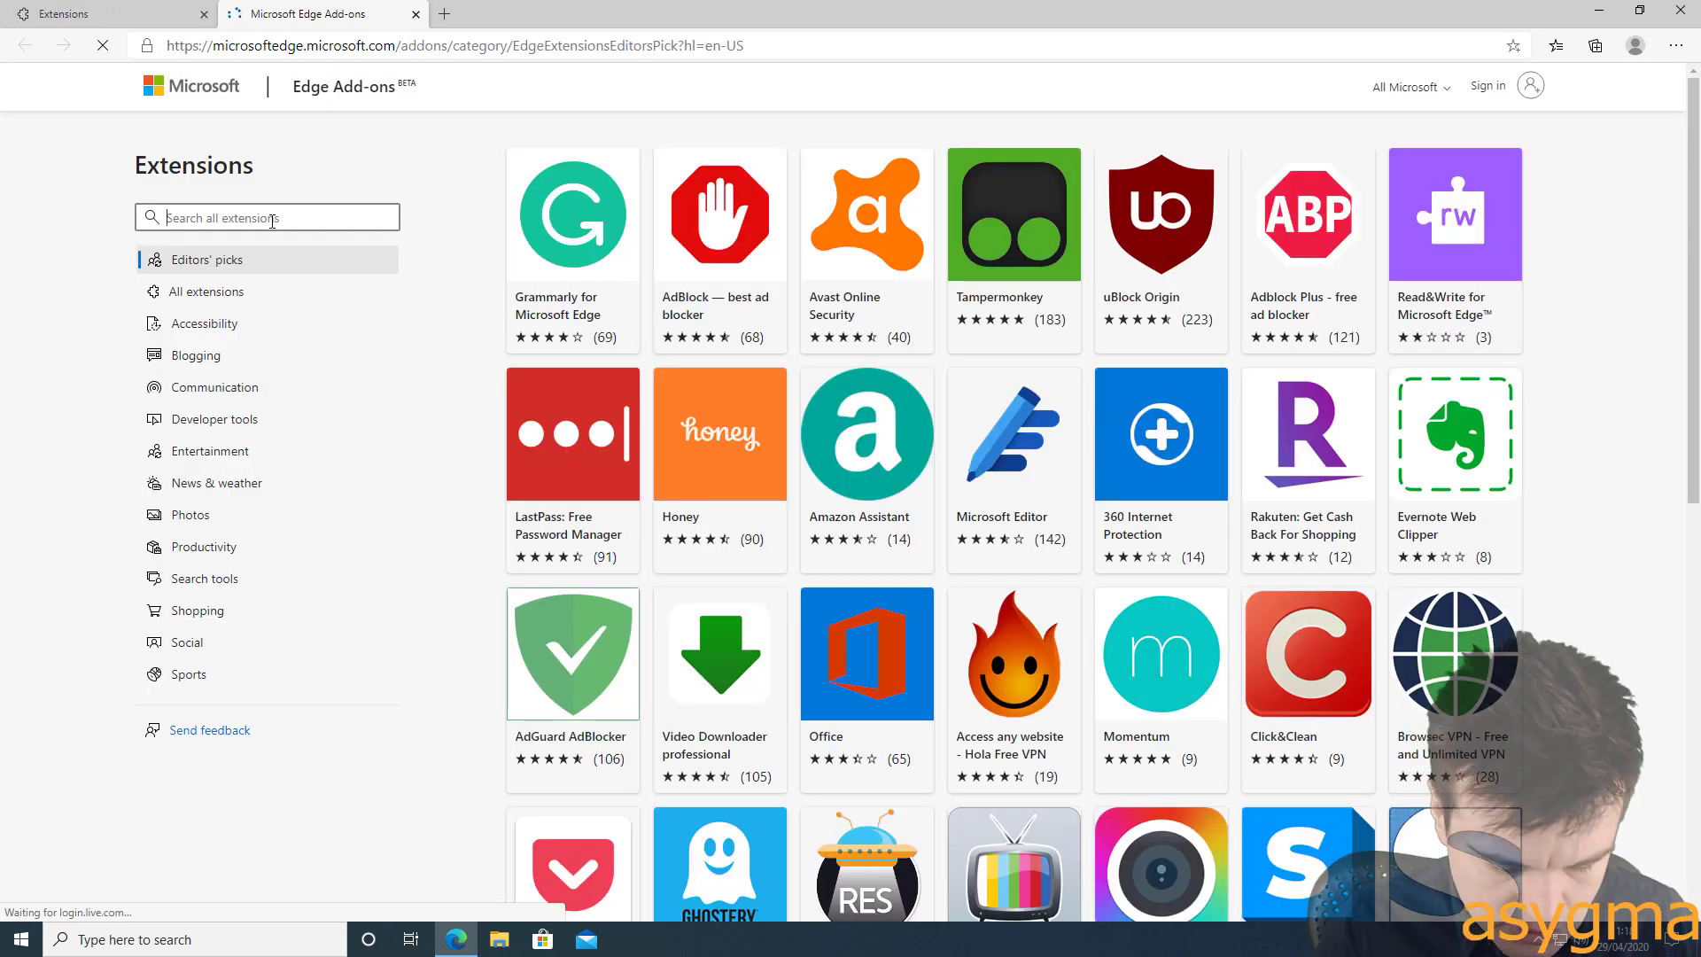
Search for 'microsoft editor' and add the Microsoft Editor extension to Edge
{"action": "type", "text": "microsoft editor"}
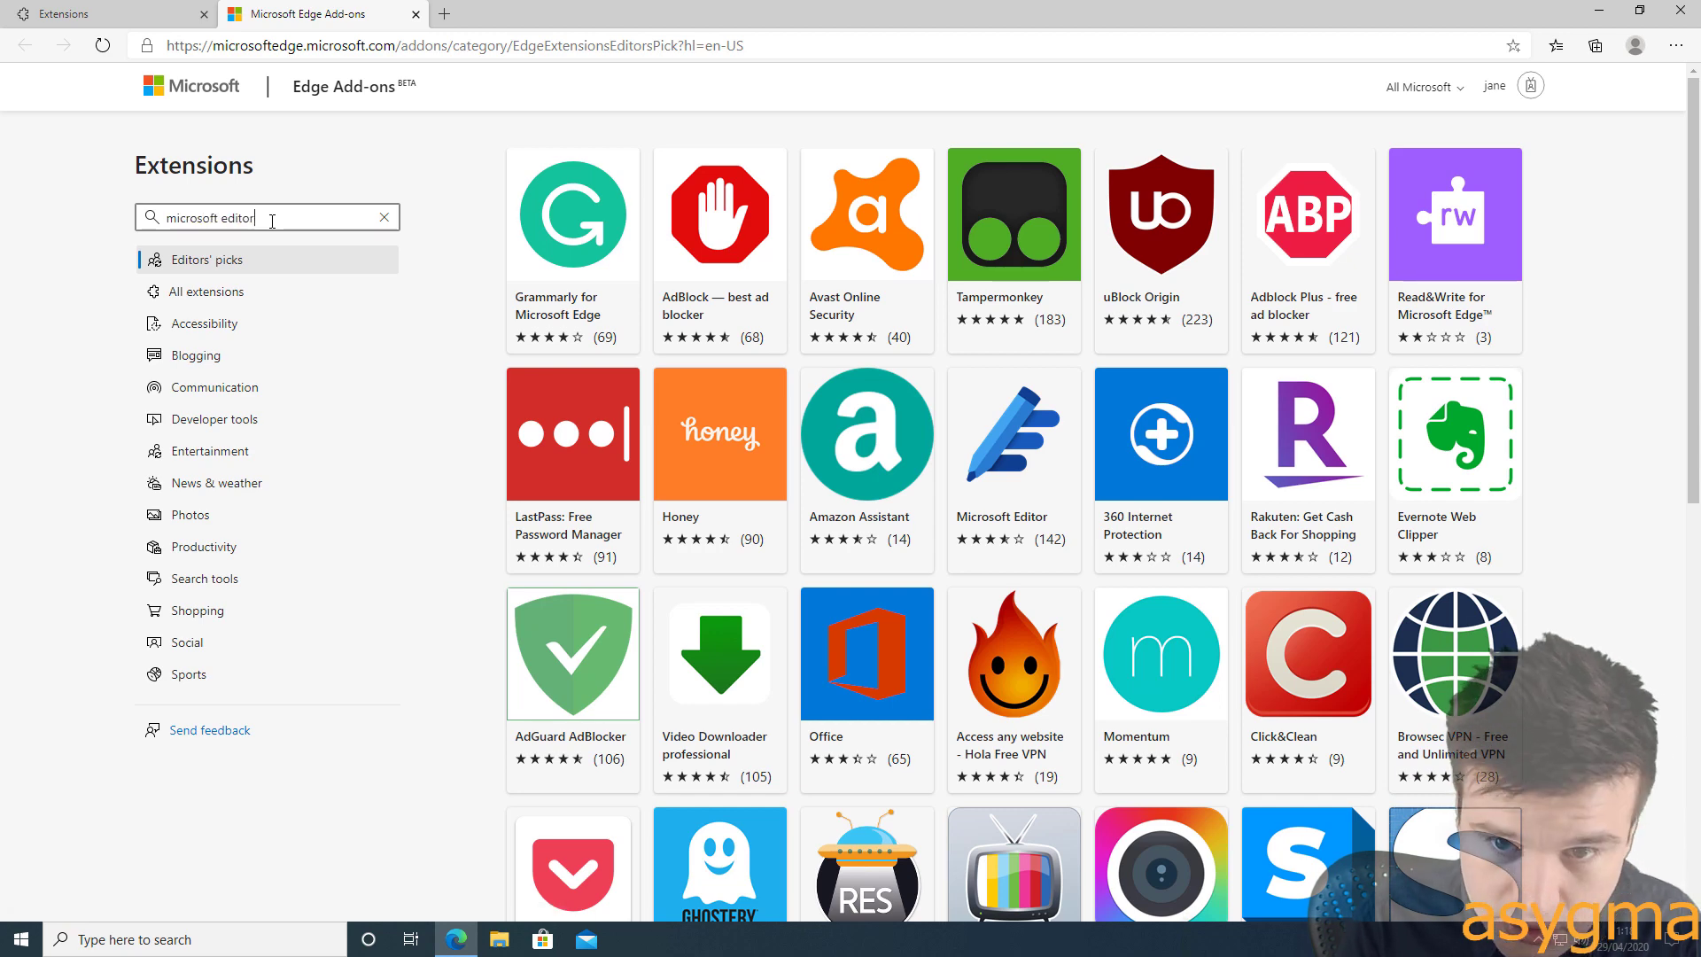
{"action": "key", "text": "Return"}
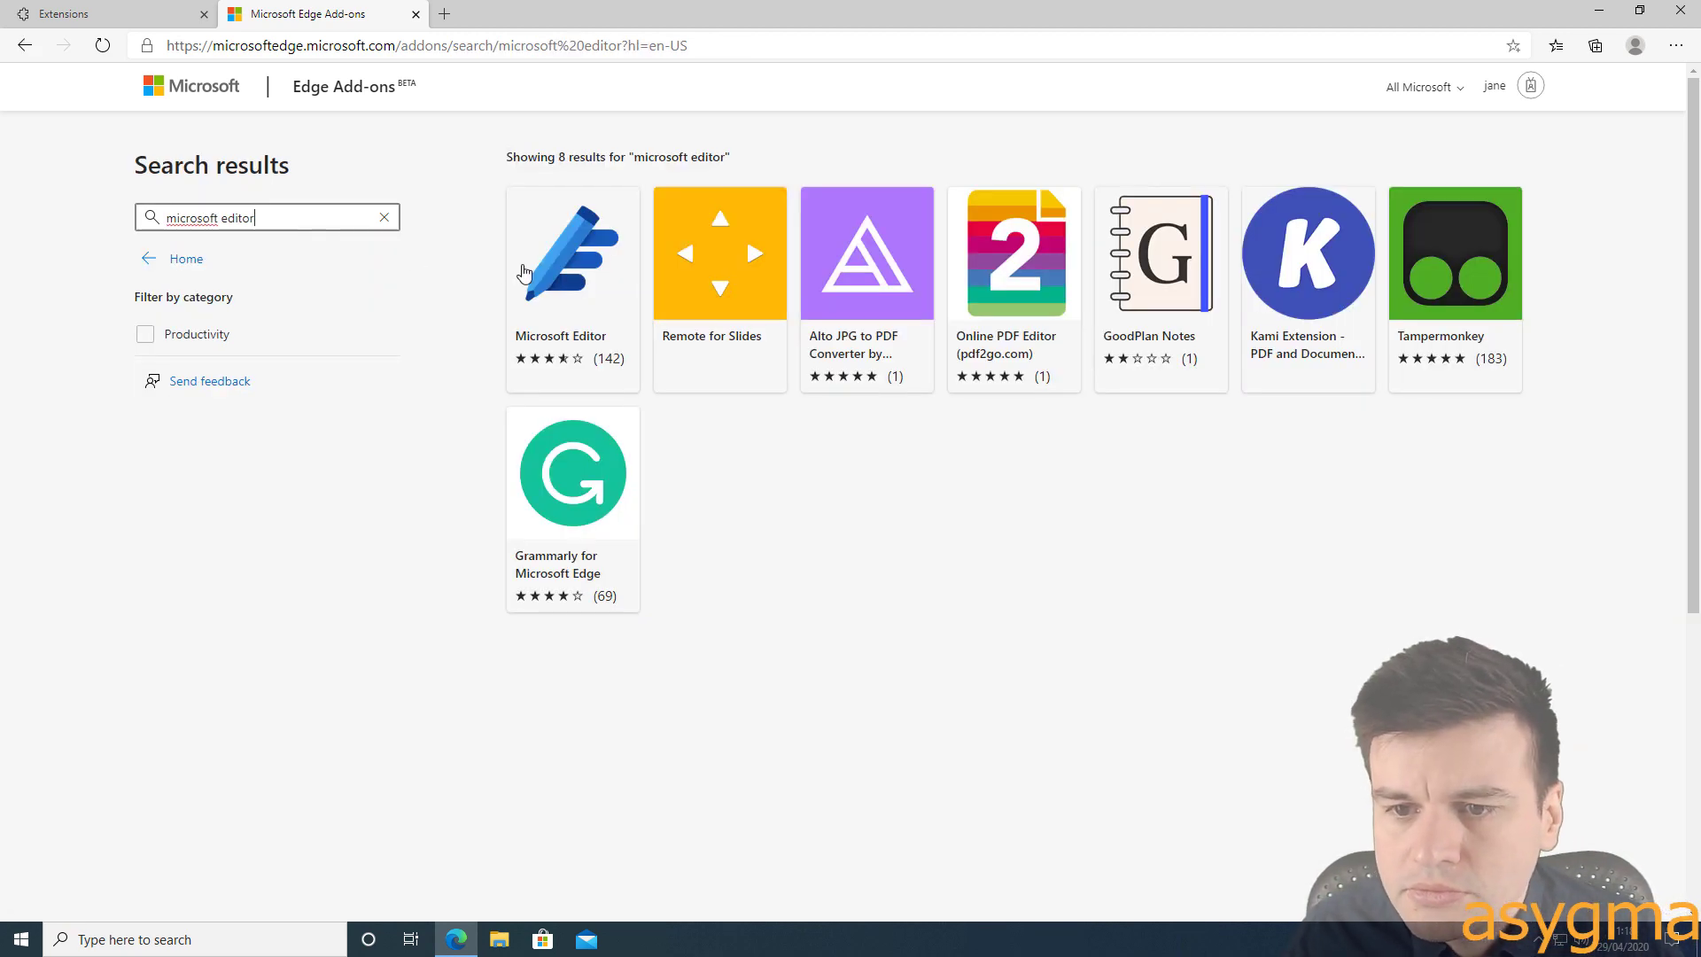
{"action": "left_click", "coordinate": [592, 257]}
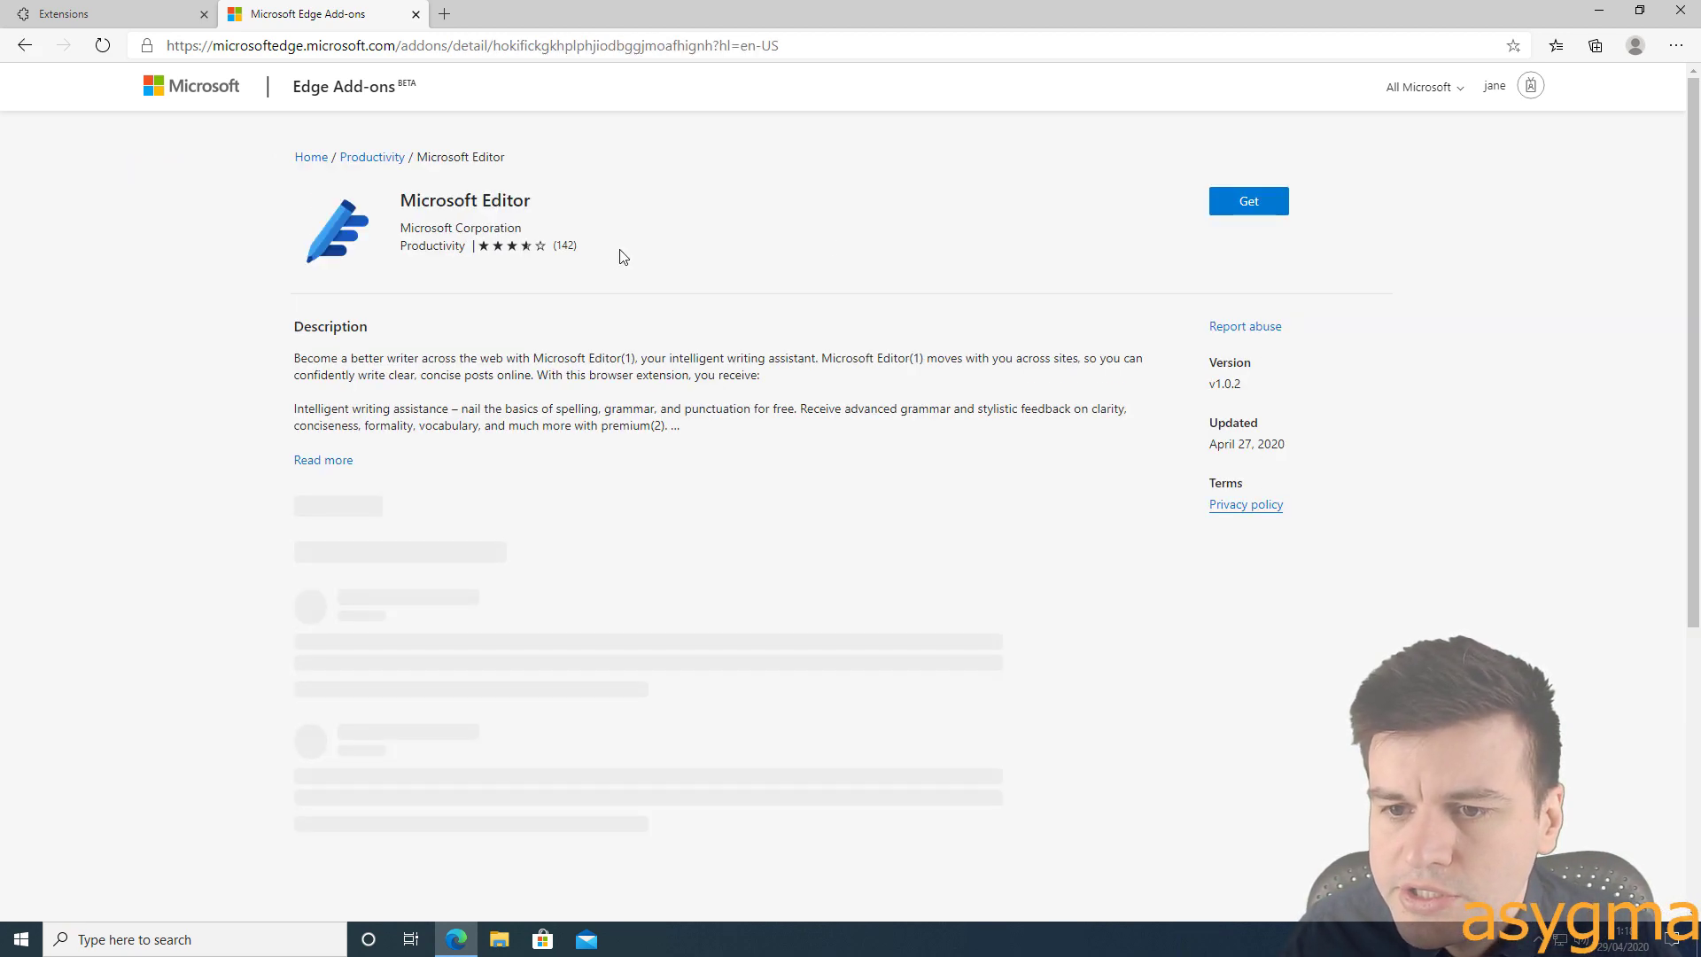
{"action": "left_click", "coordinate": [1240, 206]}
{"action": "left_click", "coordinate": [876, 182]}
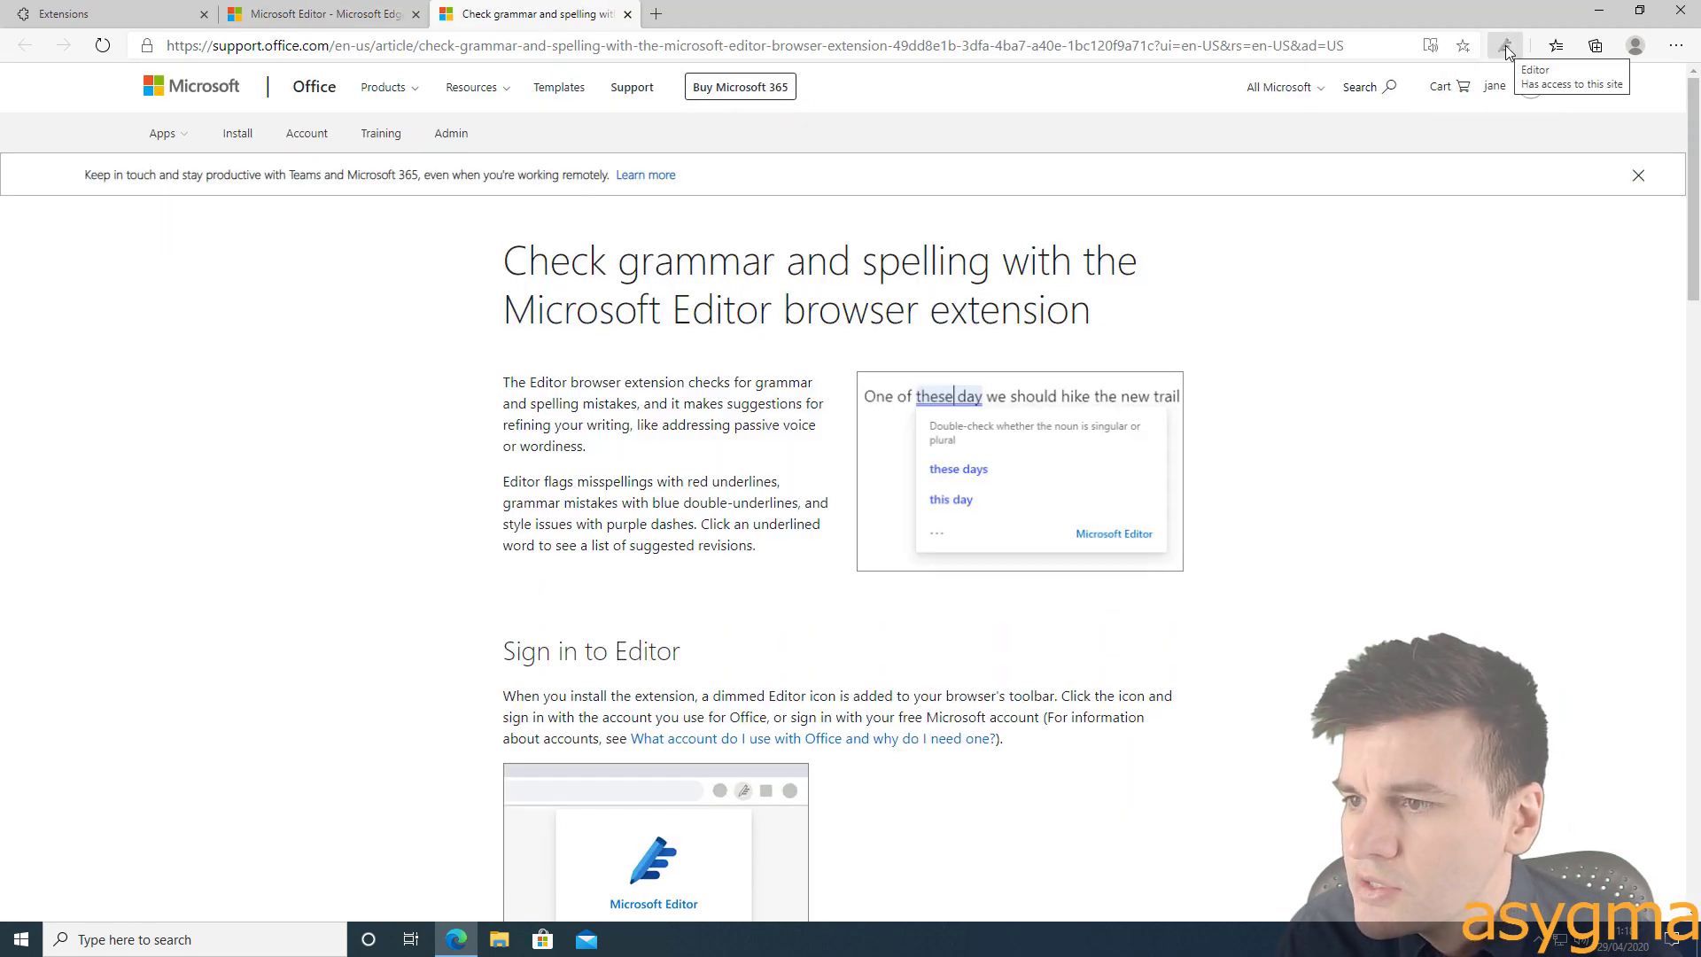
Sign in to Microsoft Editor with the work account and open its full Settings page
{"action": "left_click", "coordinate": [1507, 45]}
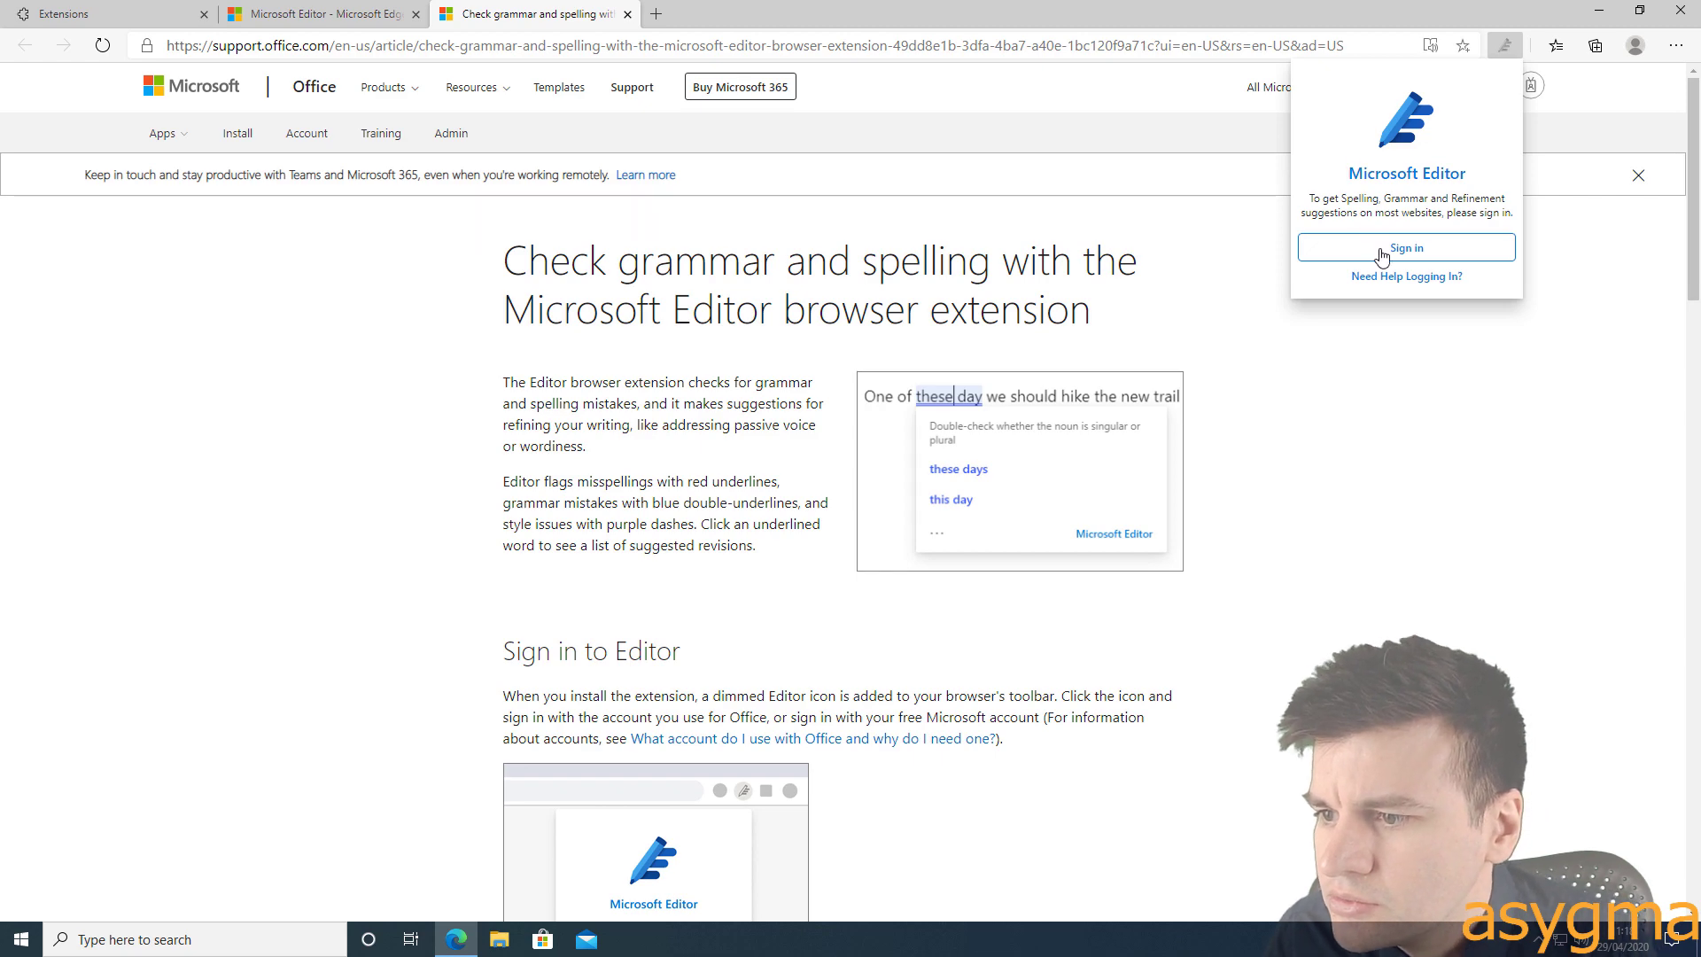
{"action": "left_click", "coordinate": [1382, 256]}
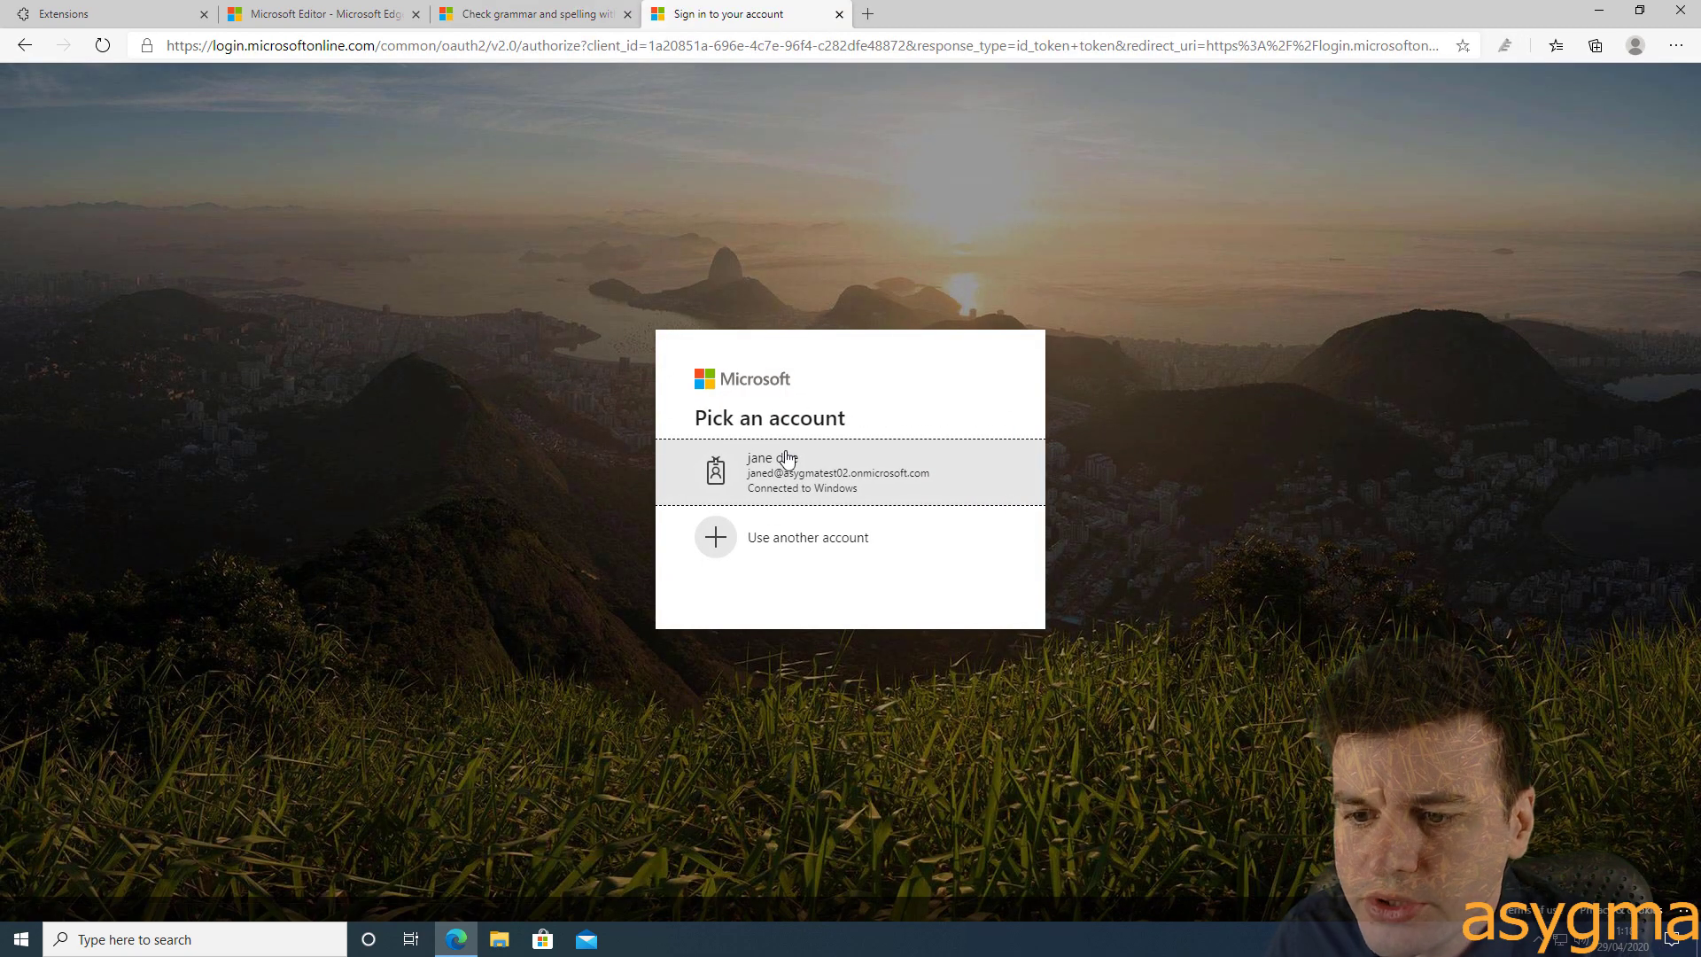
{"action": "left_click", "coordinate": [791, 480]}
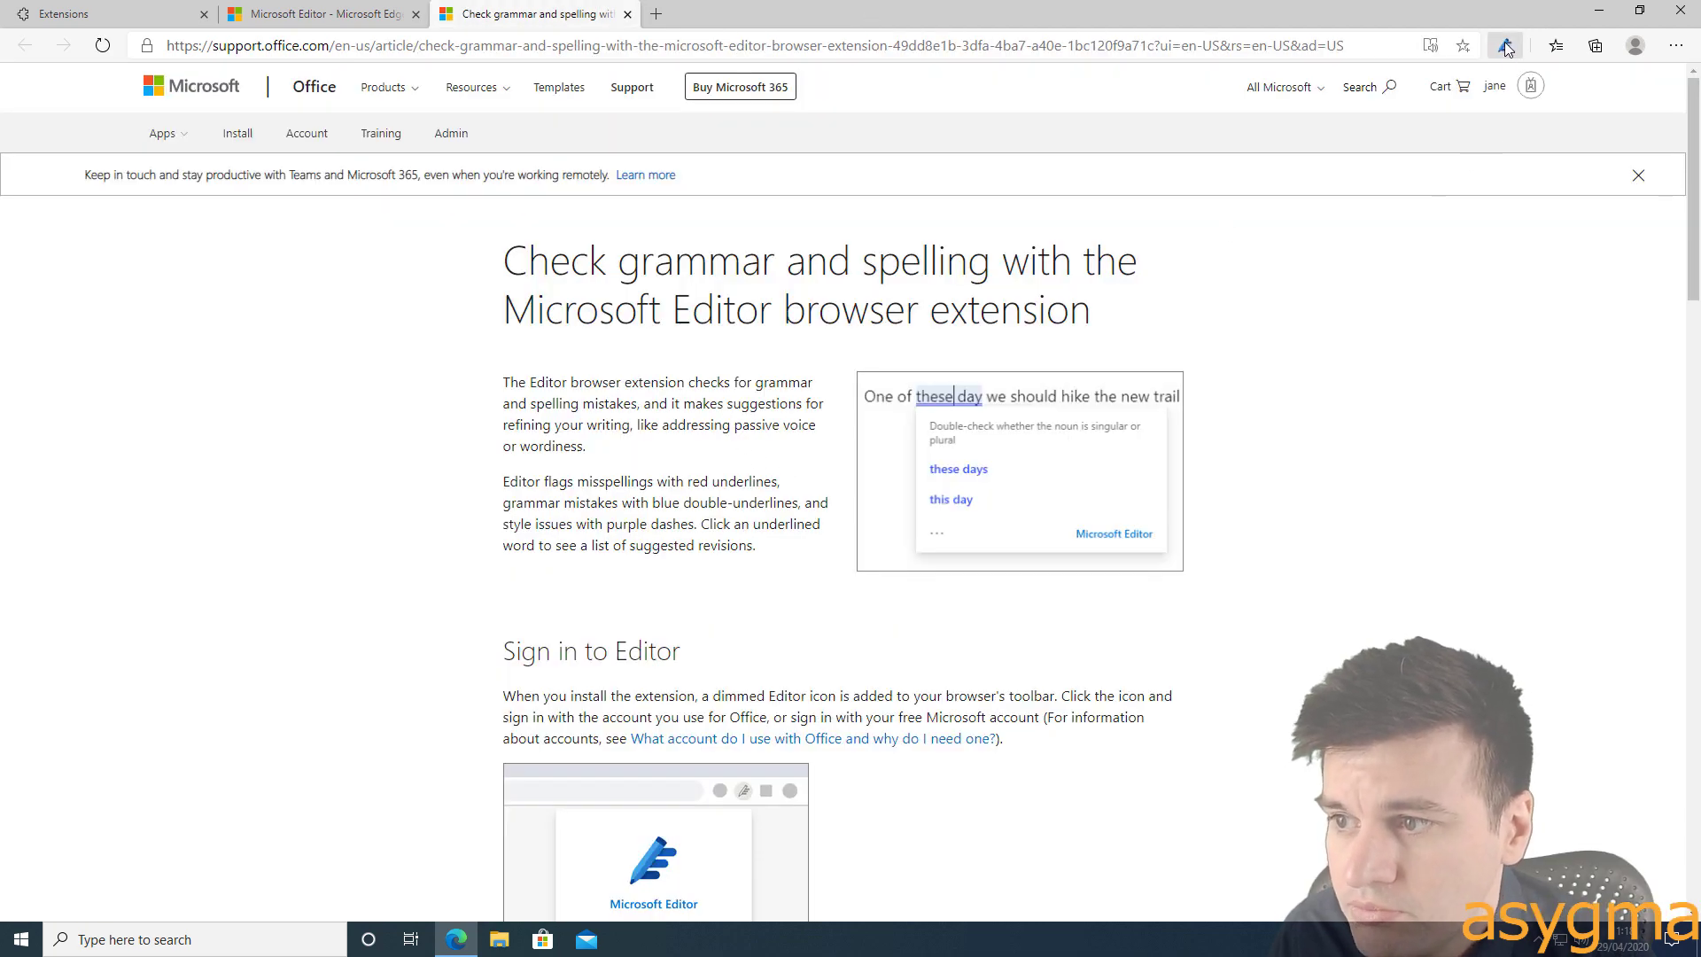
{"action": "left_click", "coordinate": [1506, 46]}
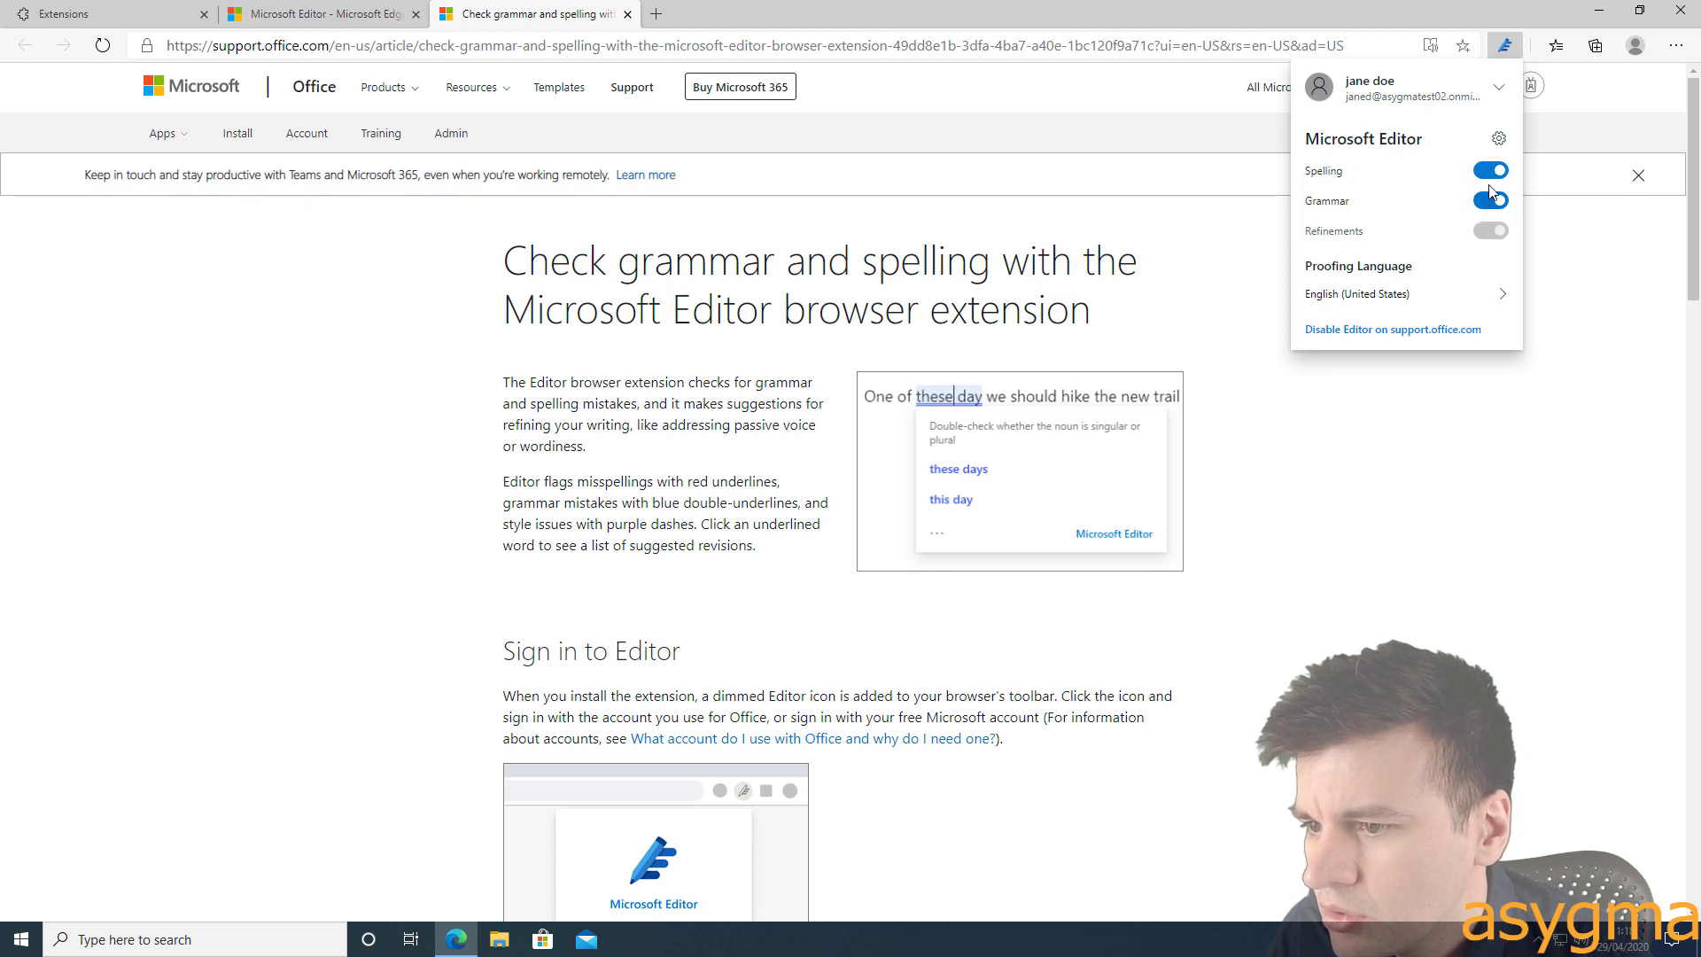
{"action": "left_click", "coordinate": [1500, 139]}
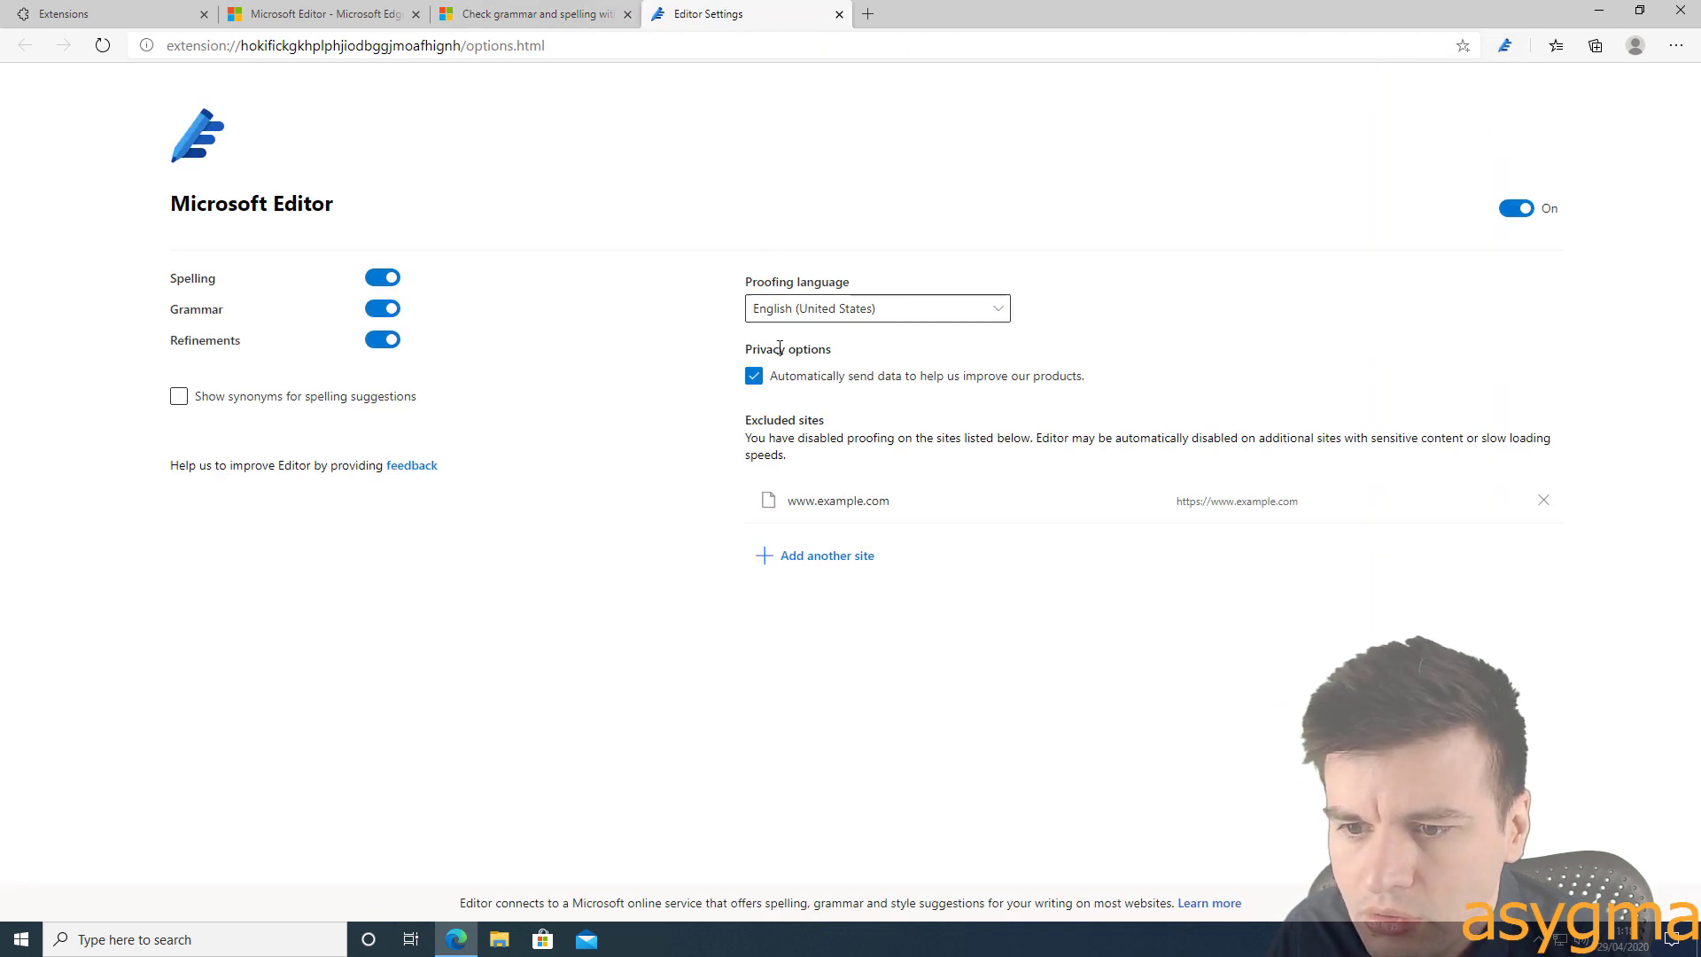
Choose English (United Kingdom) as the proofing language in Editor Settings
{"action": "left_click", "coordinate": [1506, 48]}
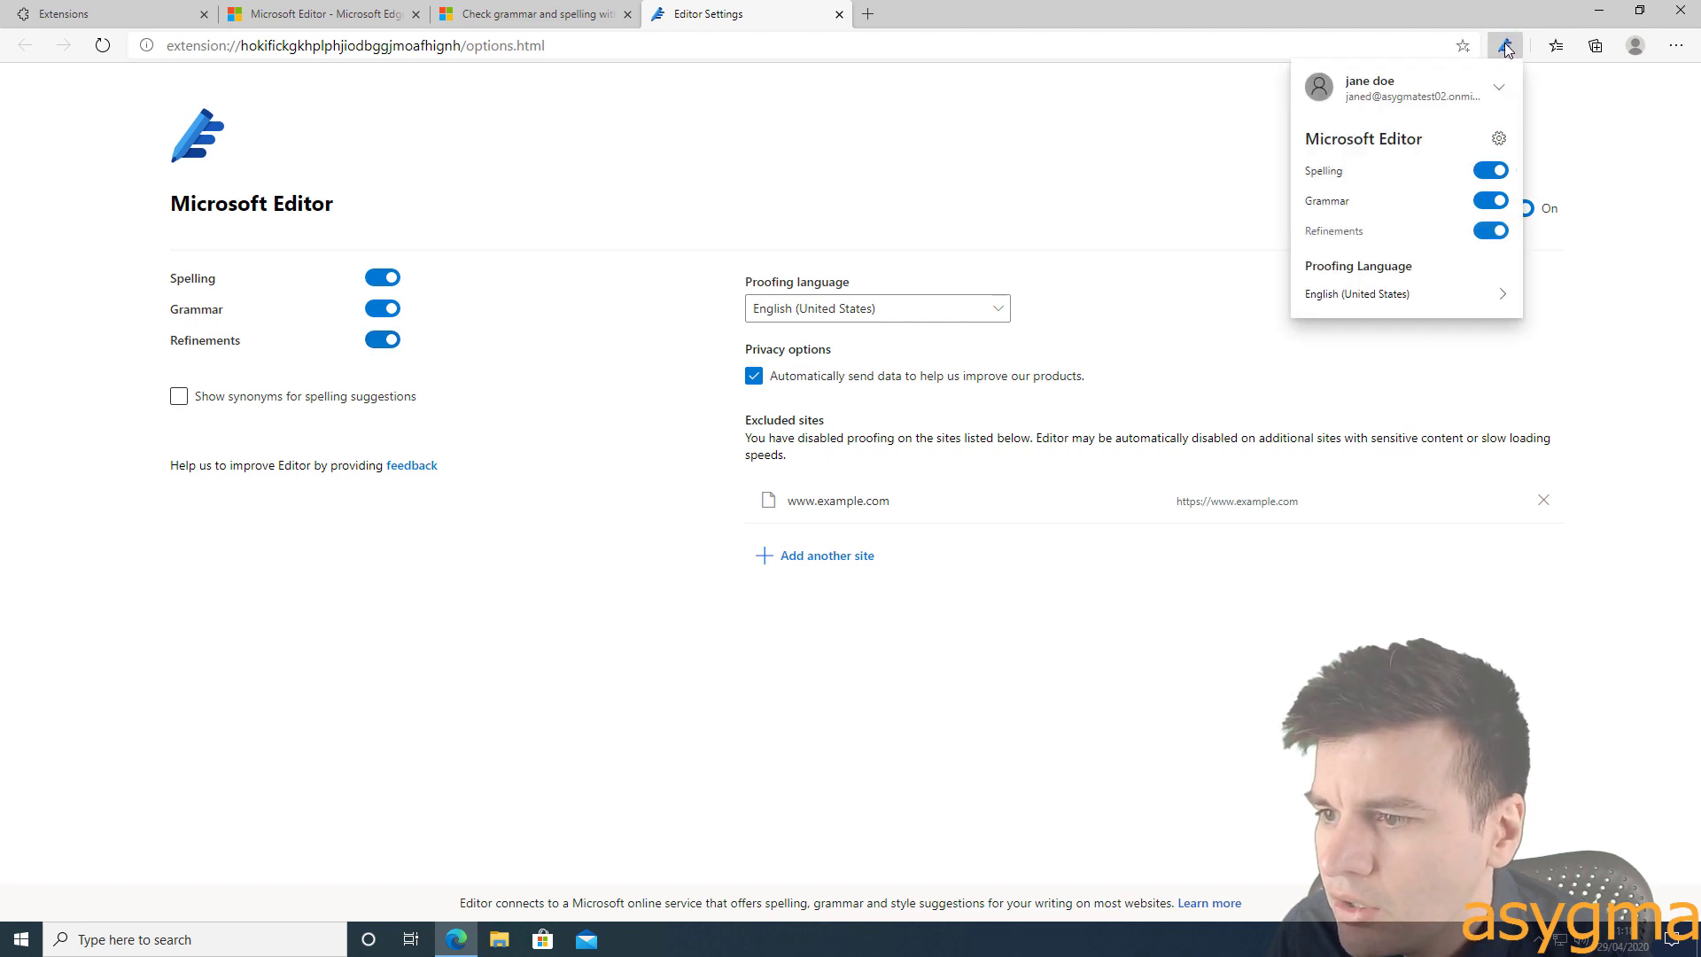
{"action": "left_click", "coordinate": [1500, 140]}
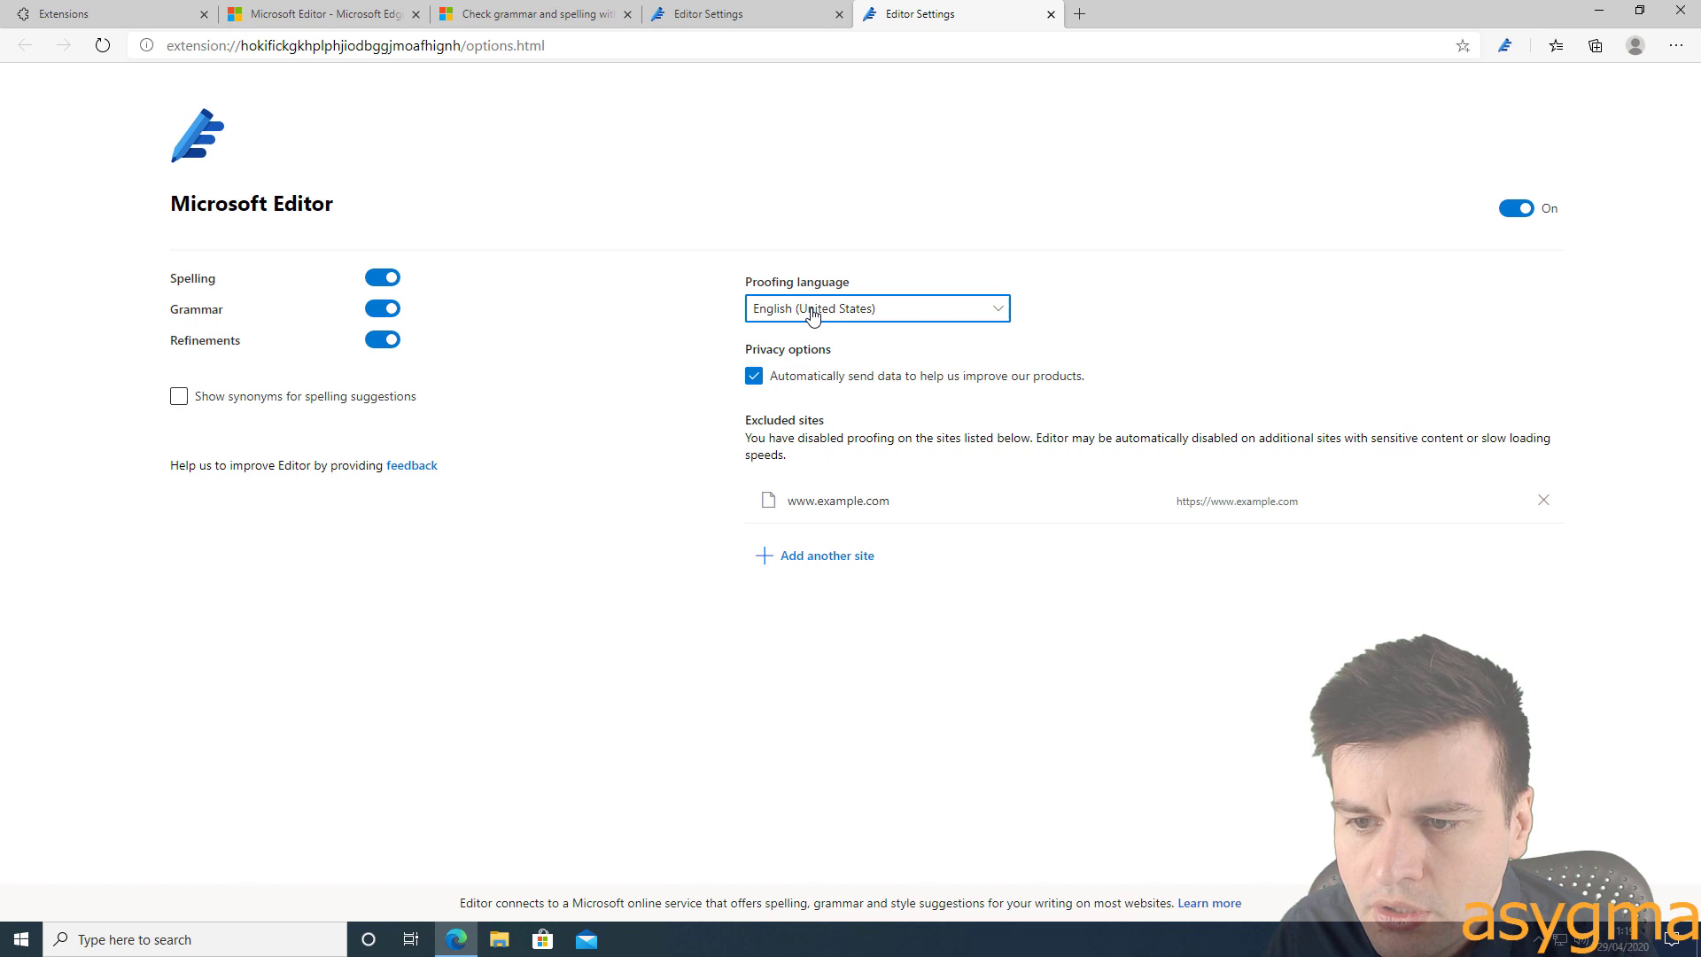
{"action": "left_click", "coordinate": [851, 310]}
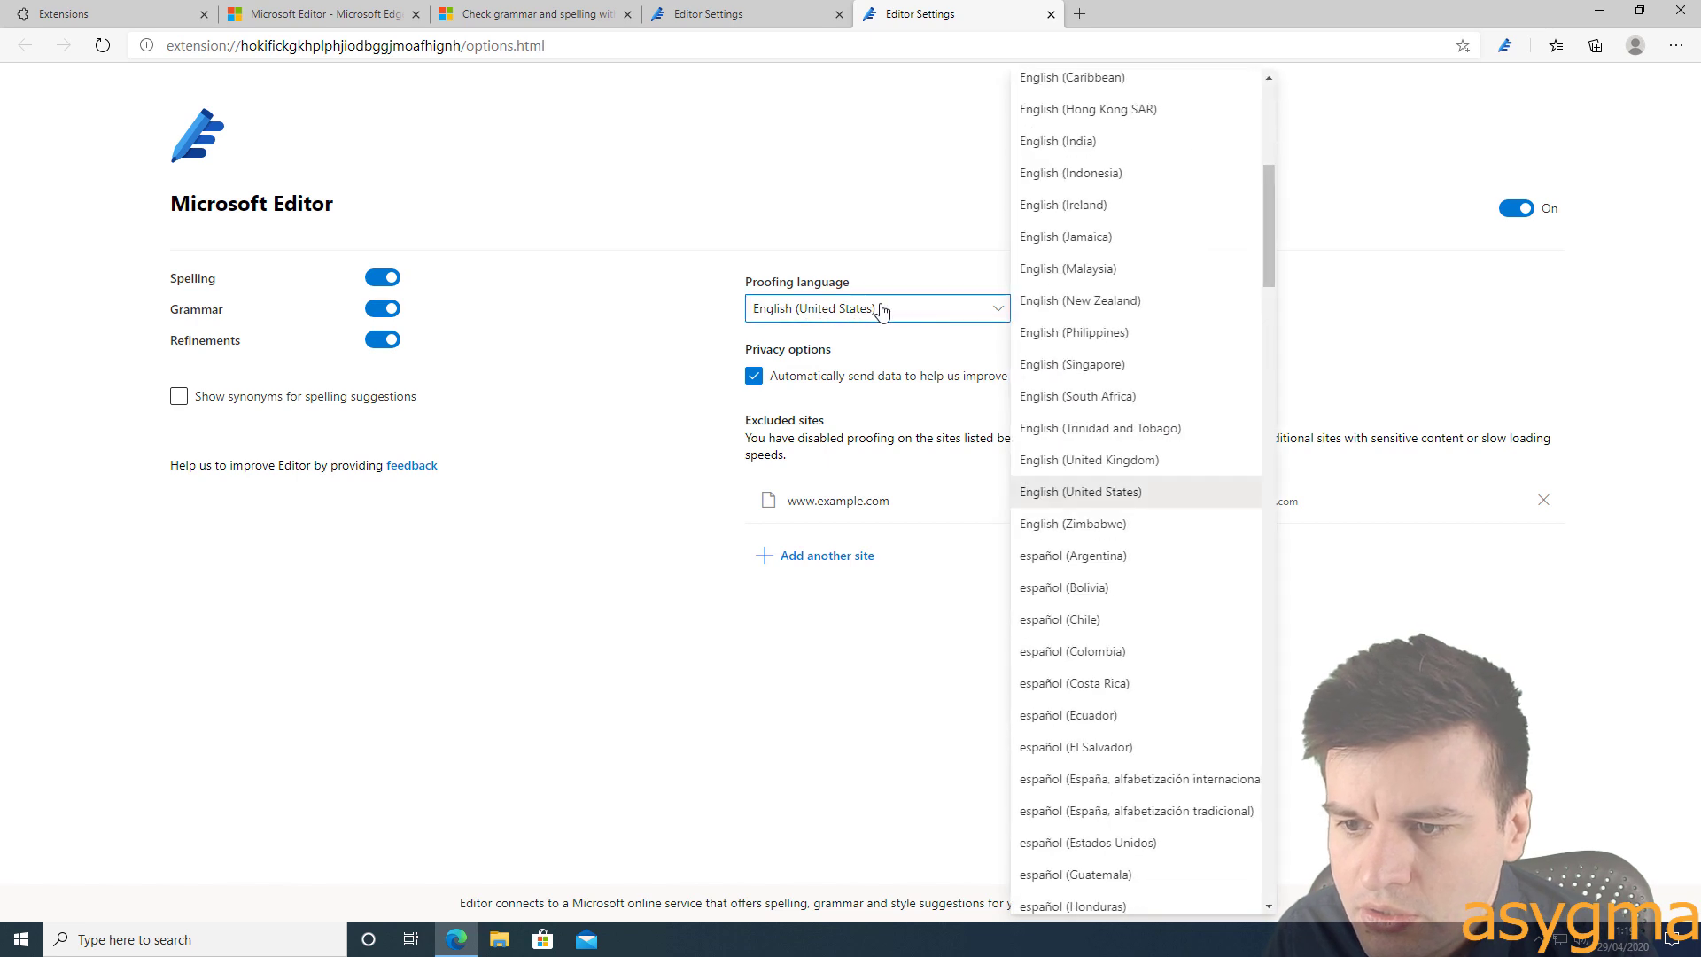
{"action": "left_click", "coordinate": [1085, 462]}
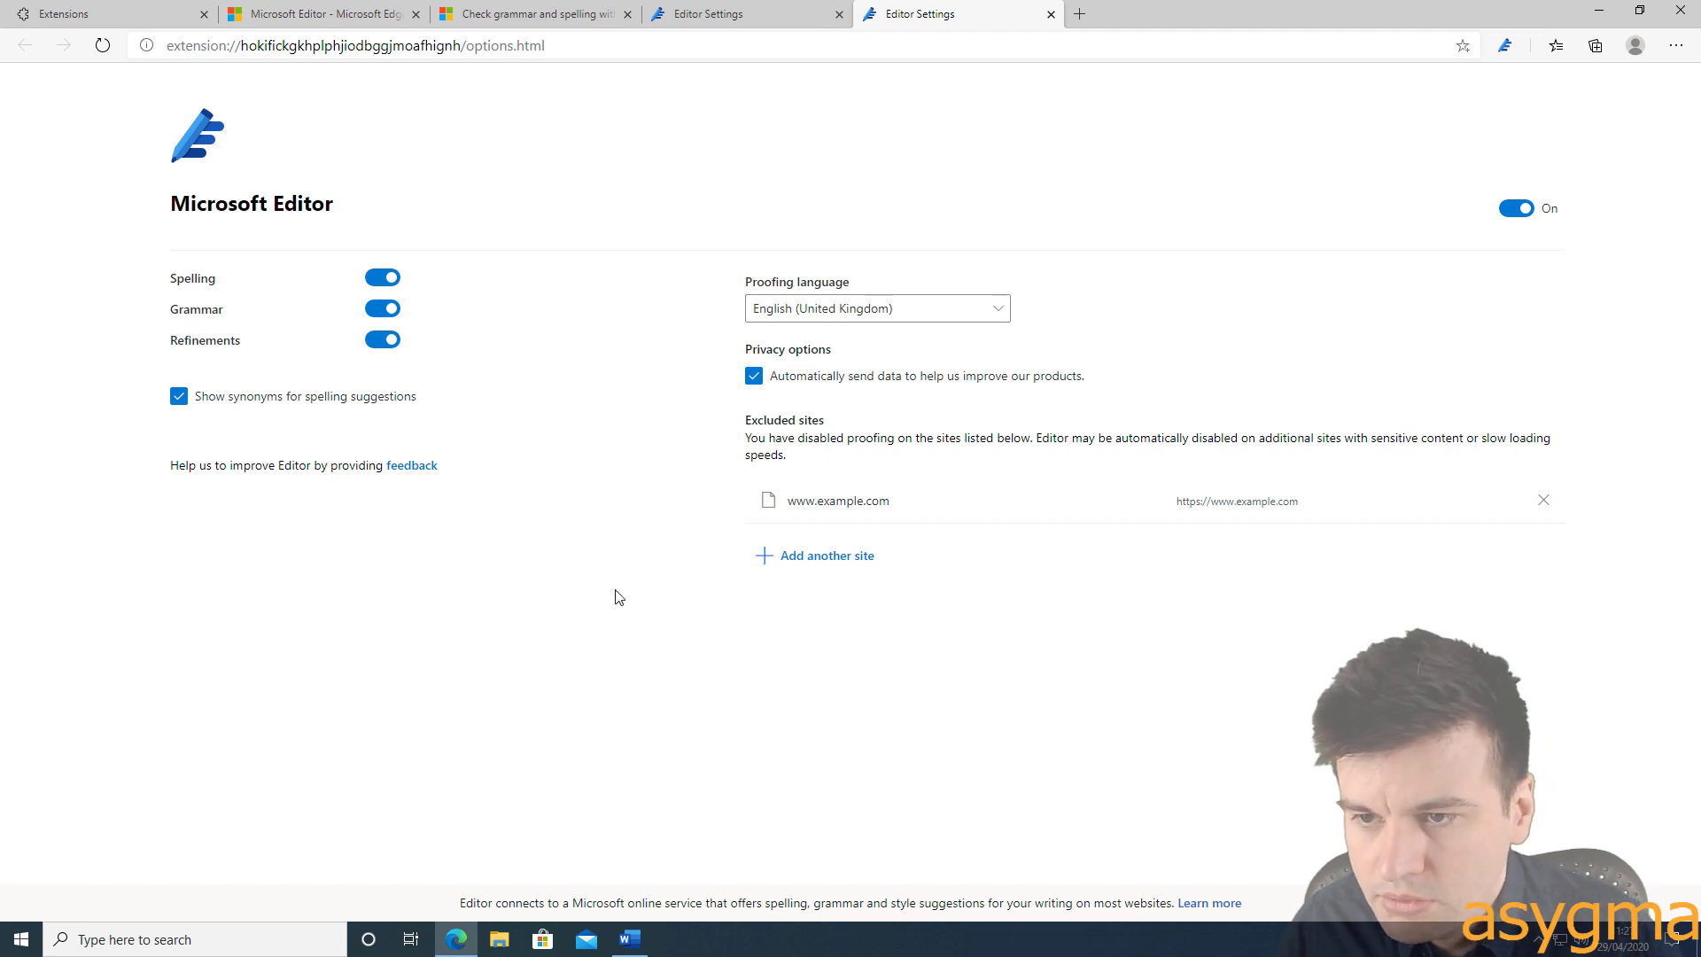
Open the RapidTables notepad via a 'notepad online' search and clear all its text
{"action": "left_click", "coordinate": [1080, 15]}
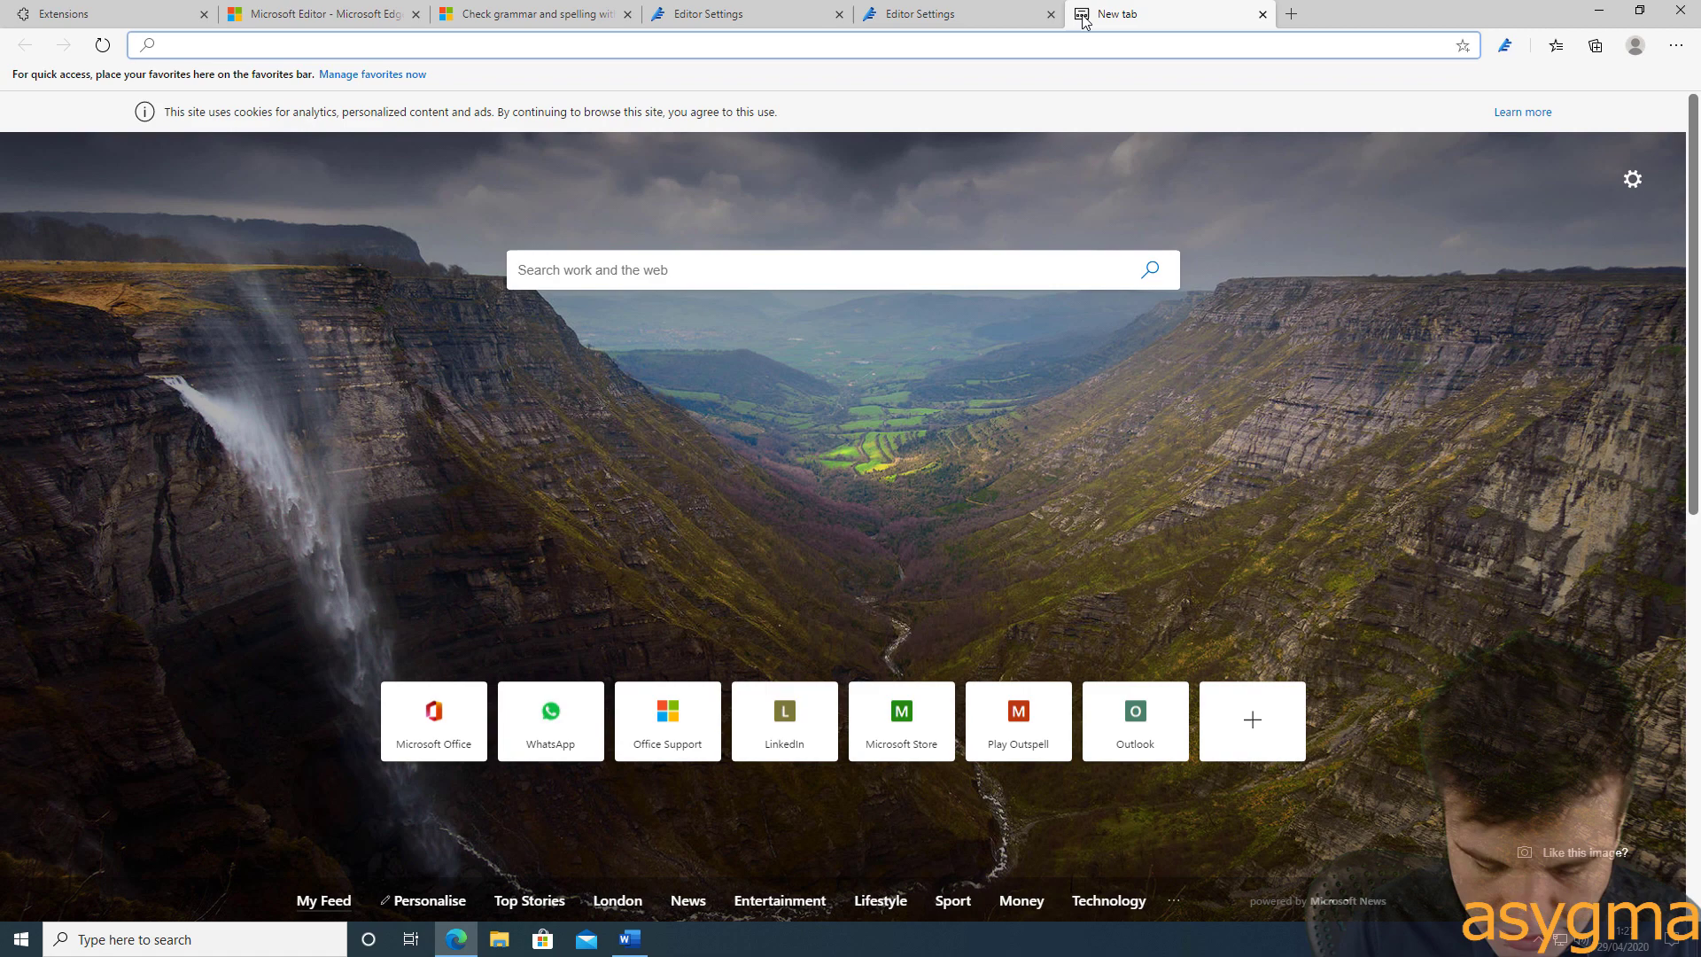
{"action": "type", "text": "o"}
{"action": "key", "text": "BackSpace"}
{"action": "key", "text": "BackSpace"}
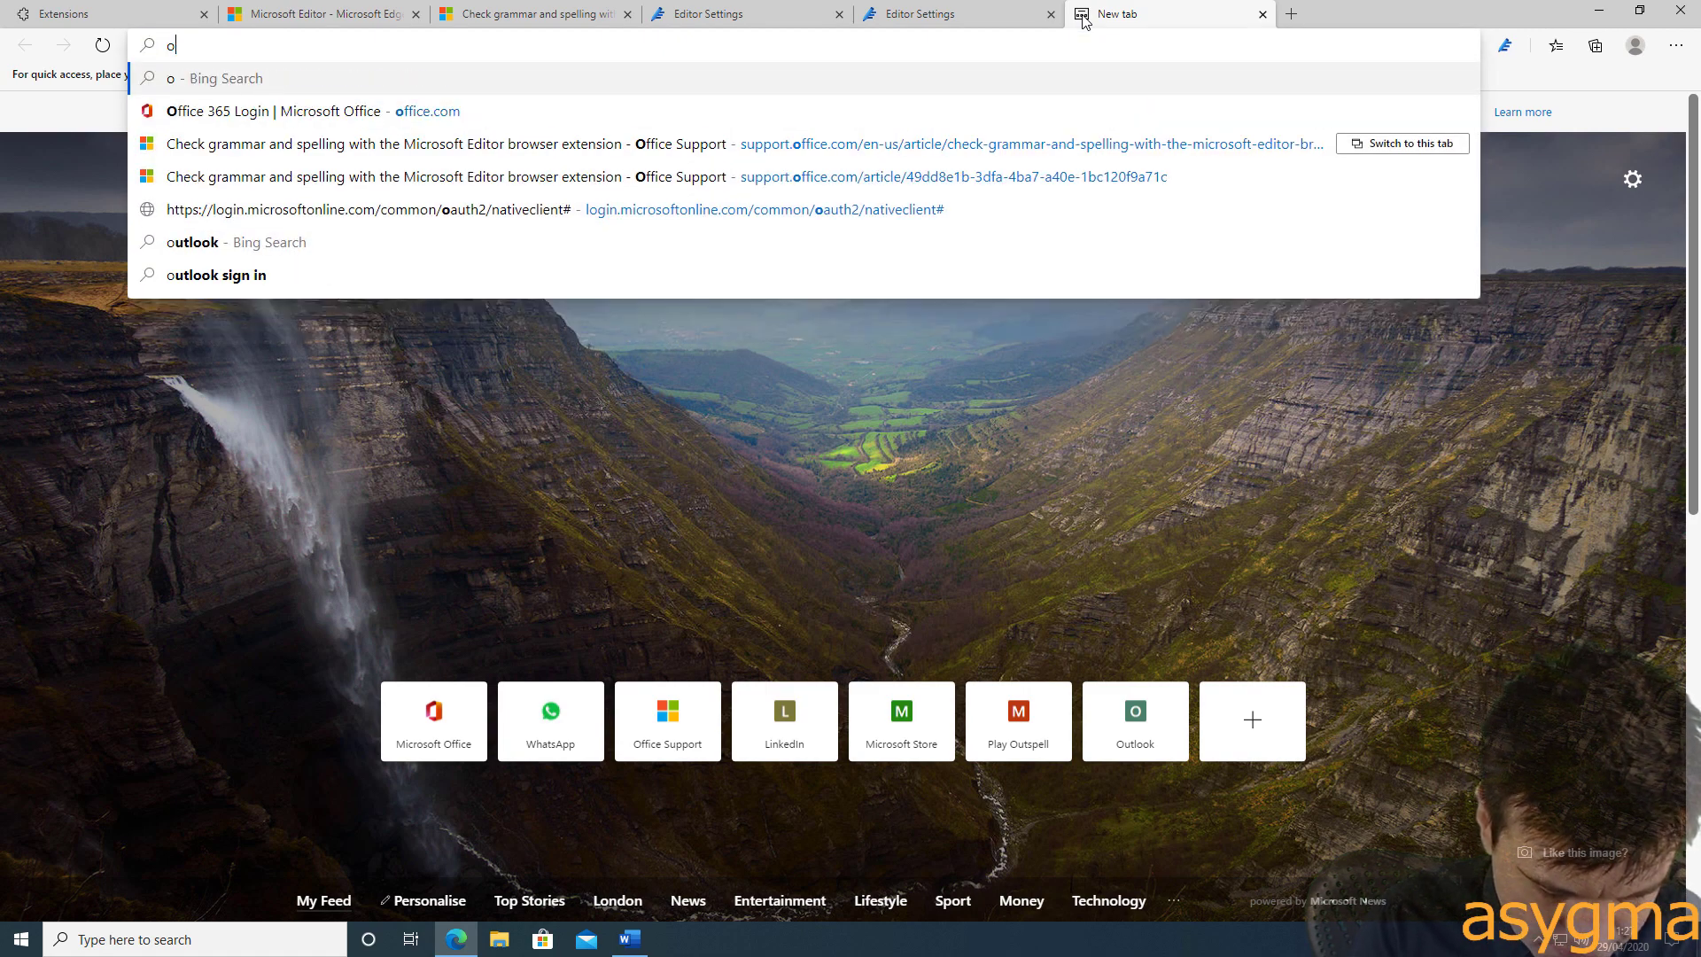
{"action": "type", "text": "notepad online"}
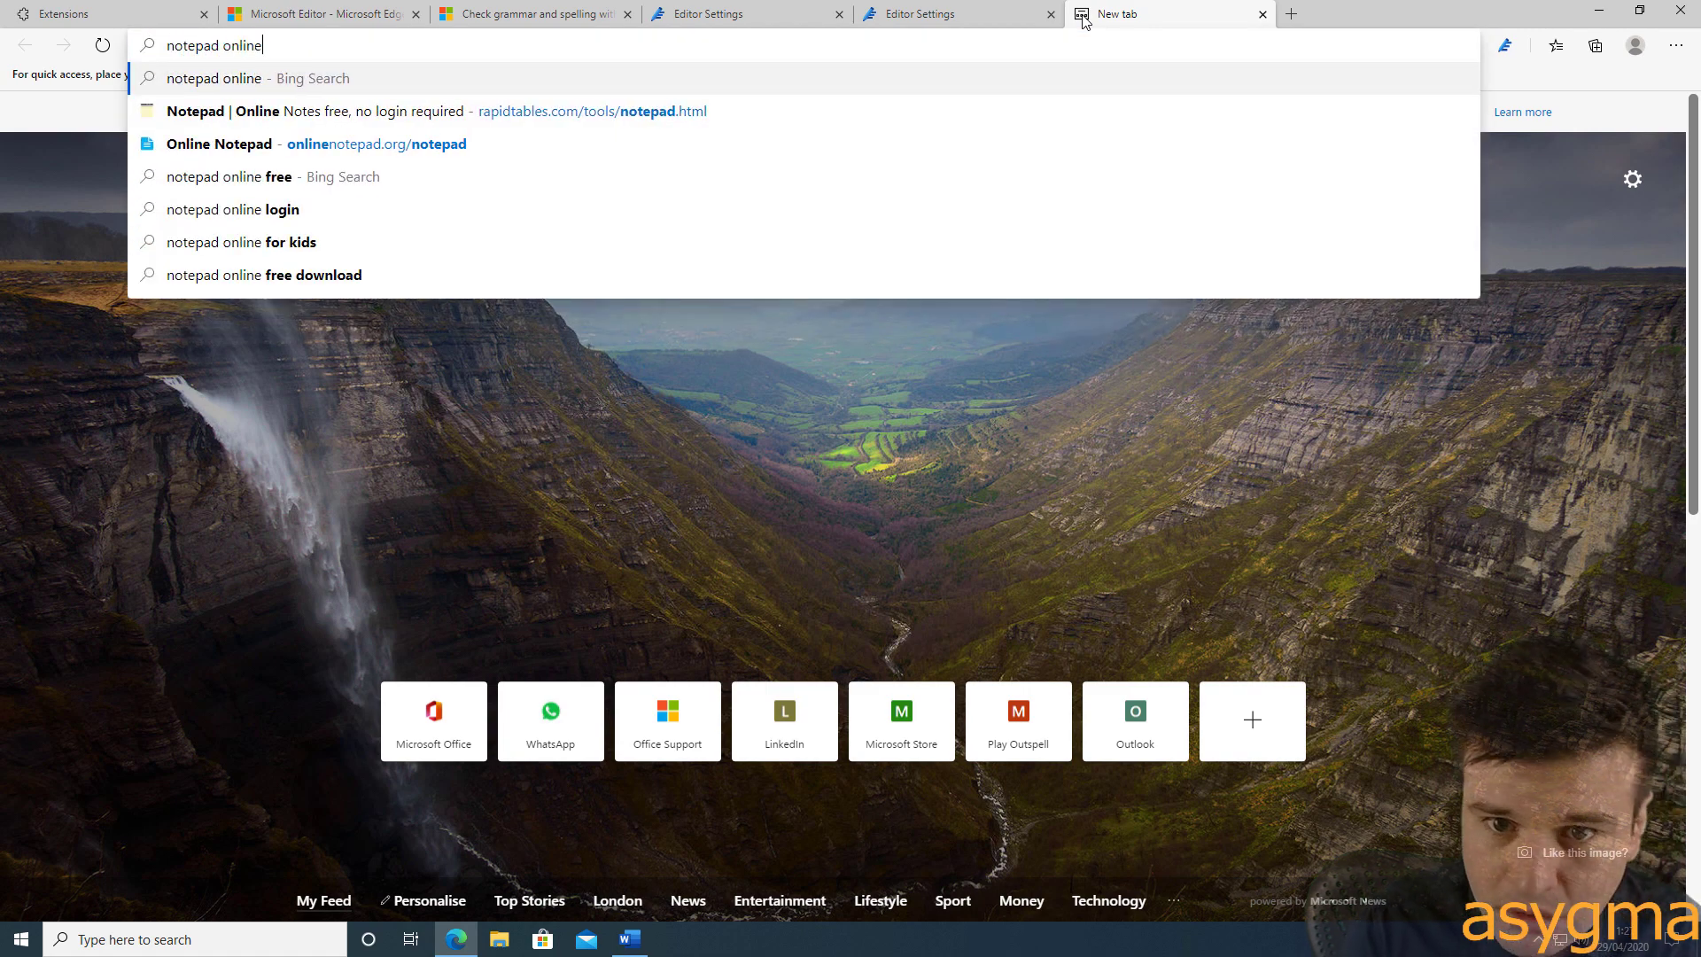
{"action": "key", "text": "Return"}
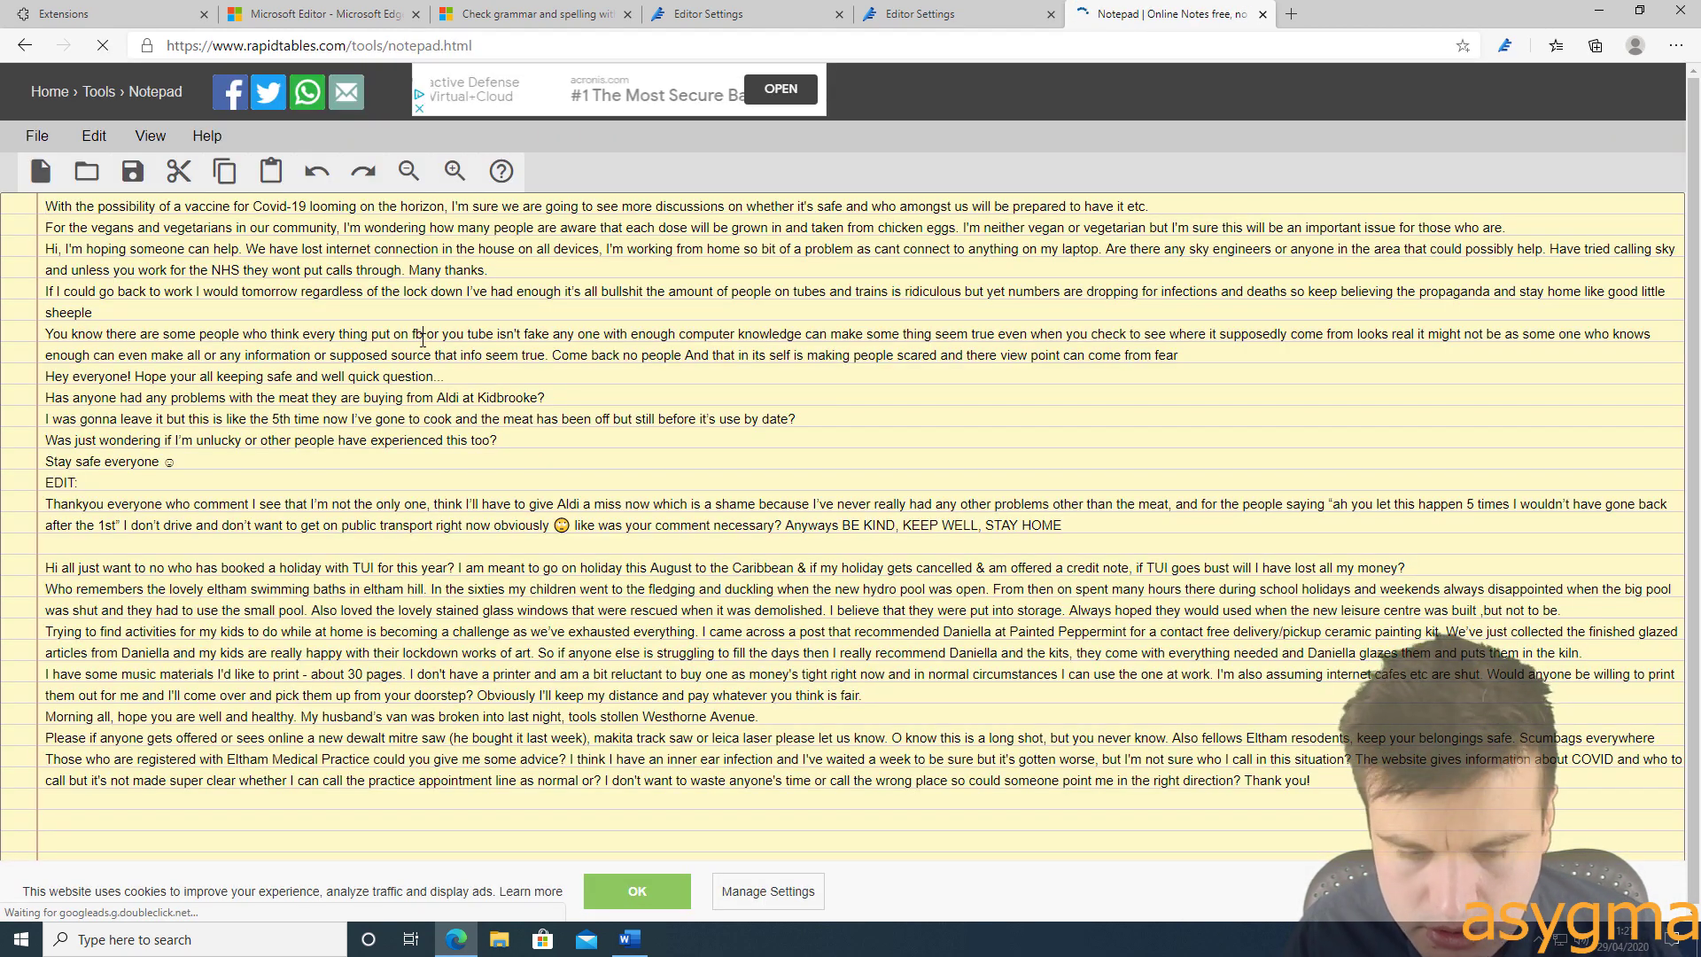
{"action": "key", "text": "ctrl+a"}
{"action": "key", "text": "Delete"}
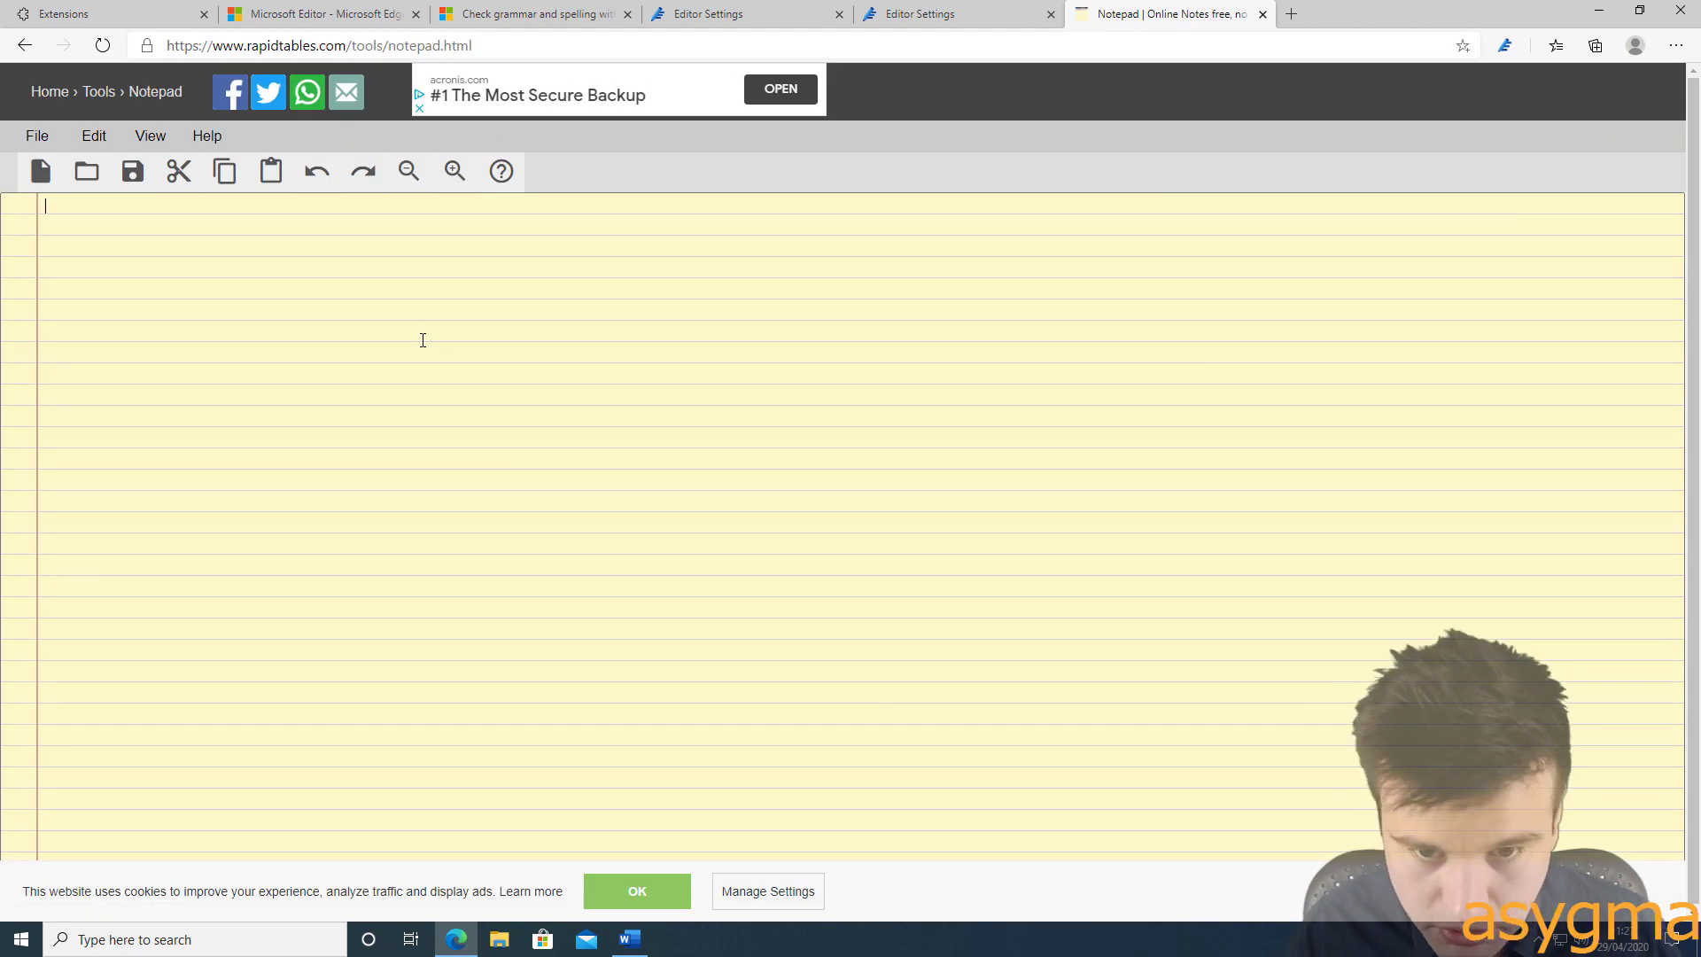
{"action": "key", "text": "ctrl+v"}
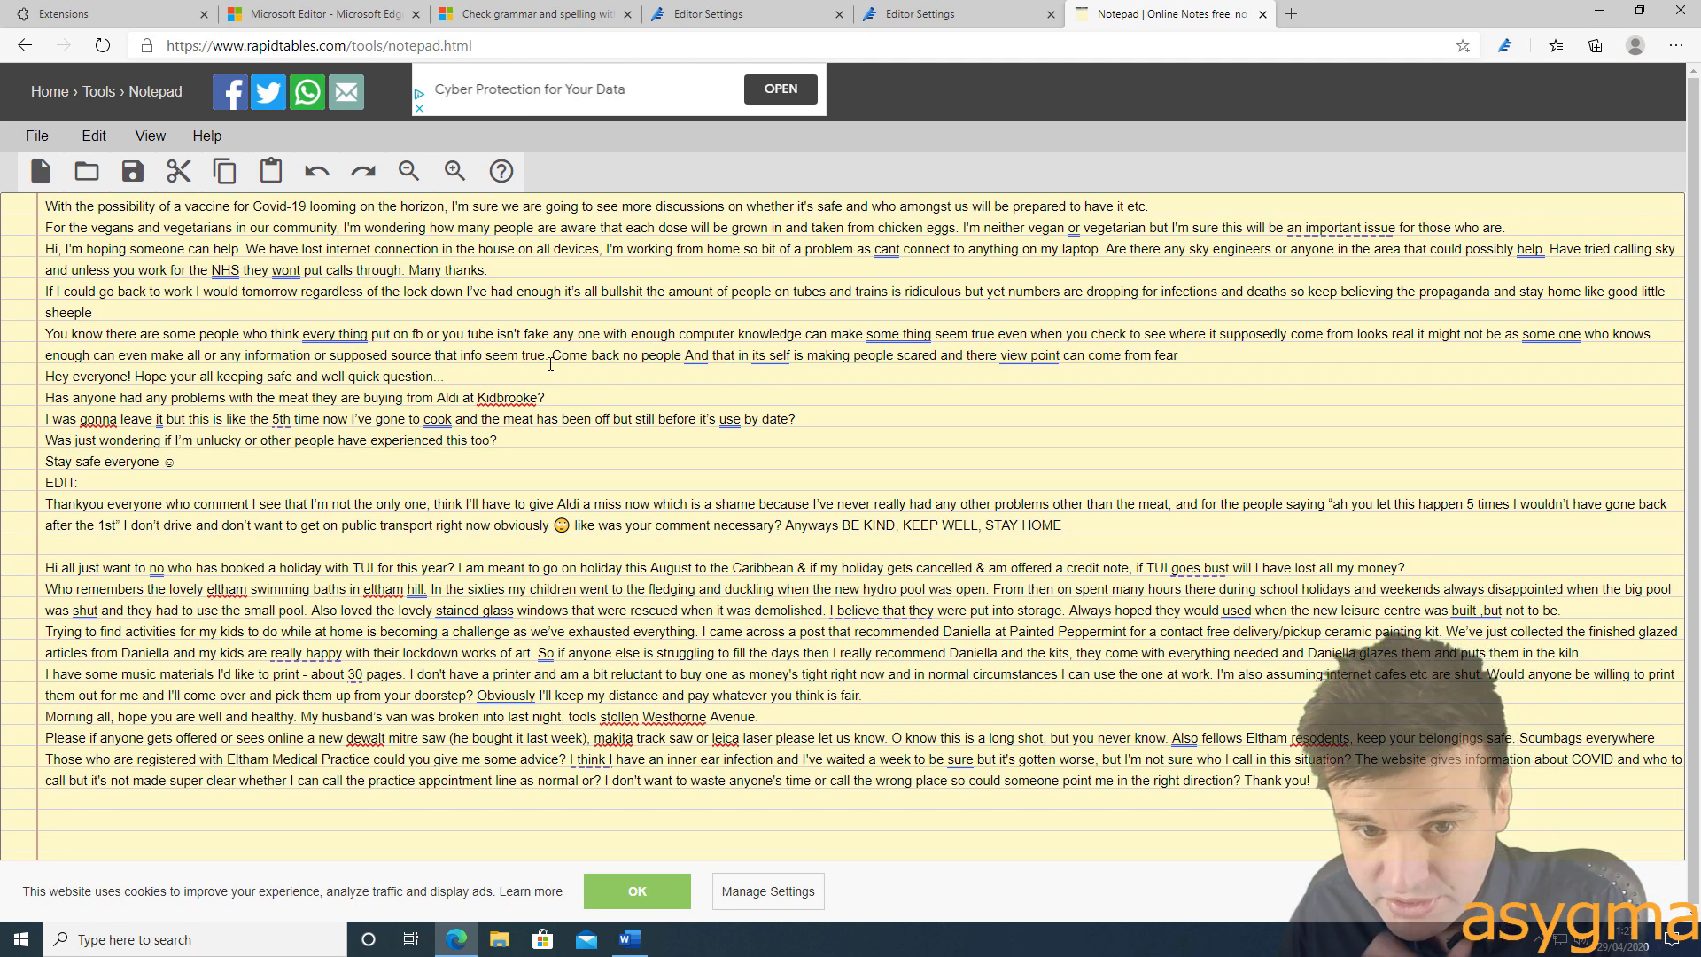
{"action": "left_click", "coordinate": [285, 272]}
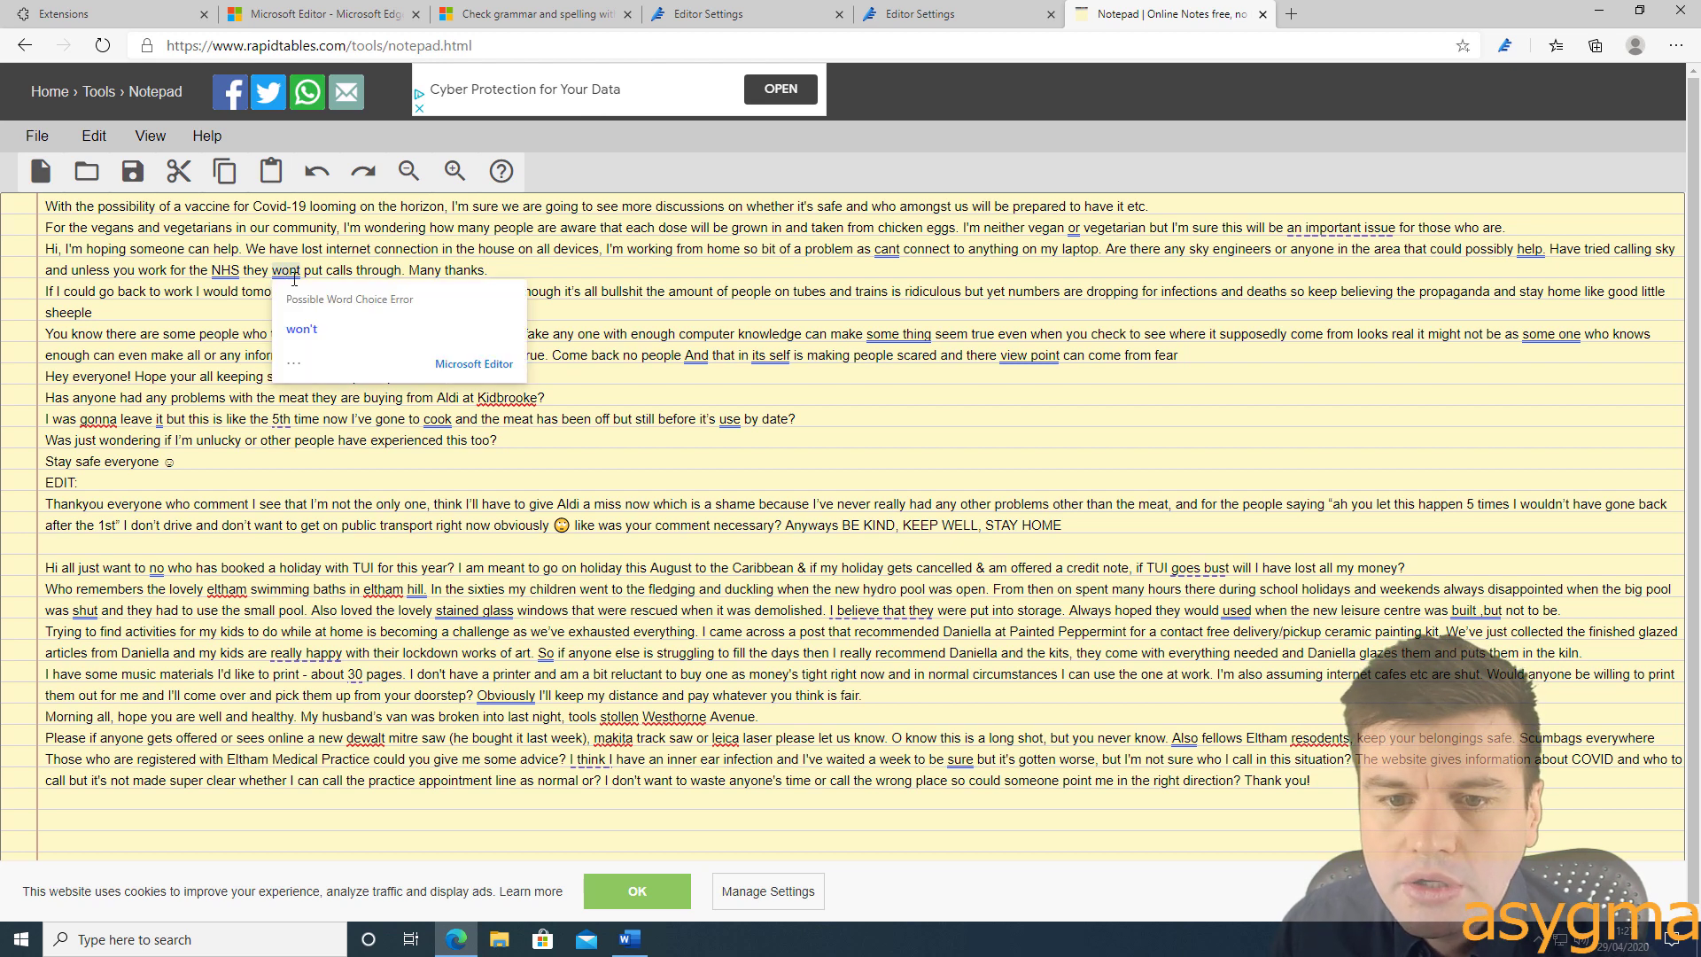
{"action": "left_click", "coordinate": [301, 330]}
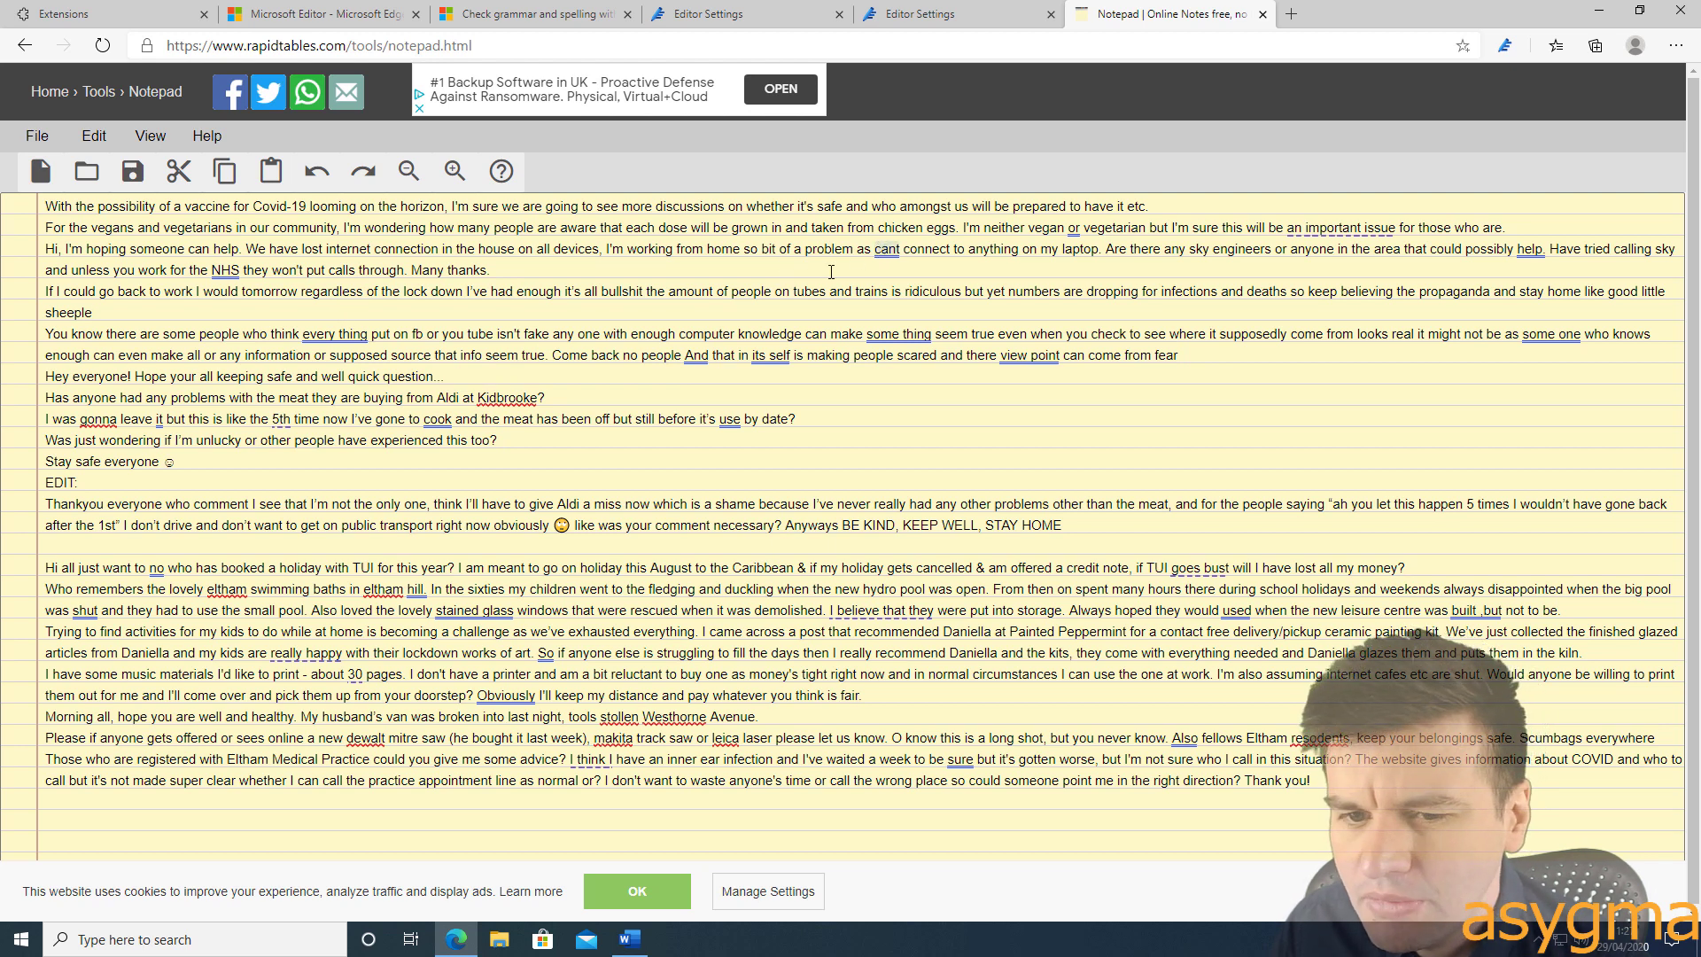
{"action": "left_click", "coordinate": [328, 337]}
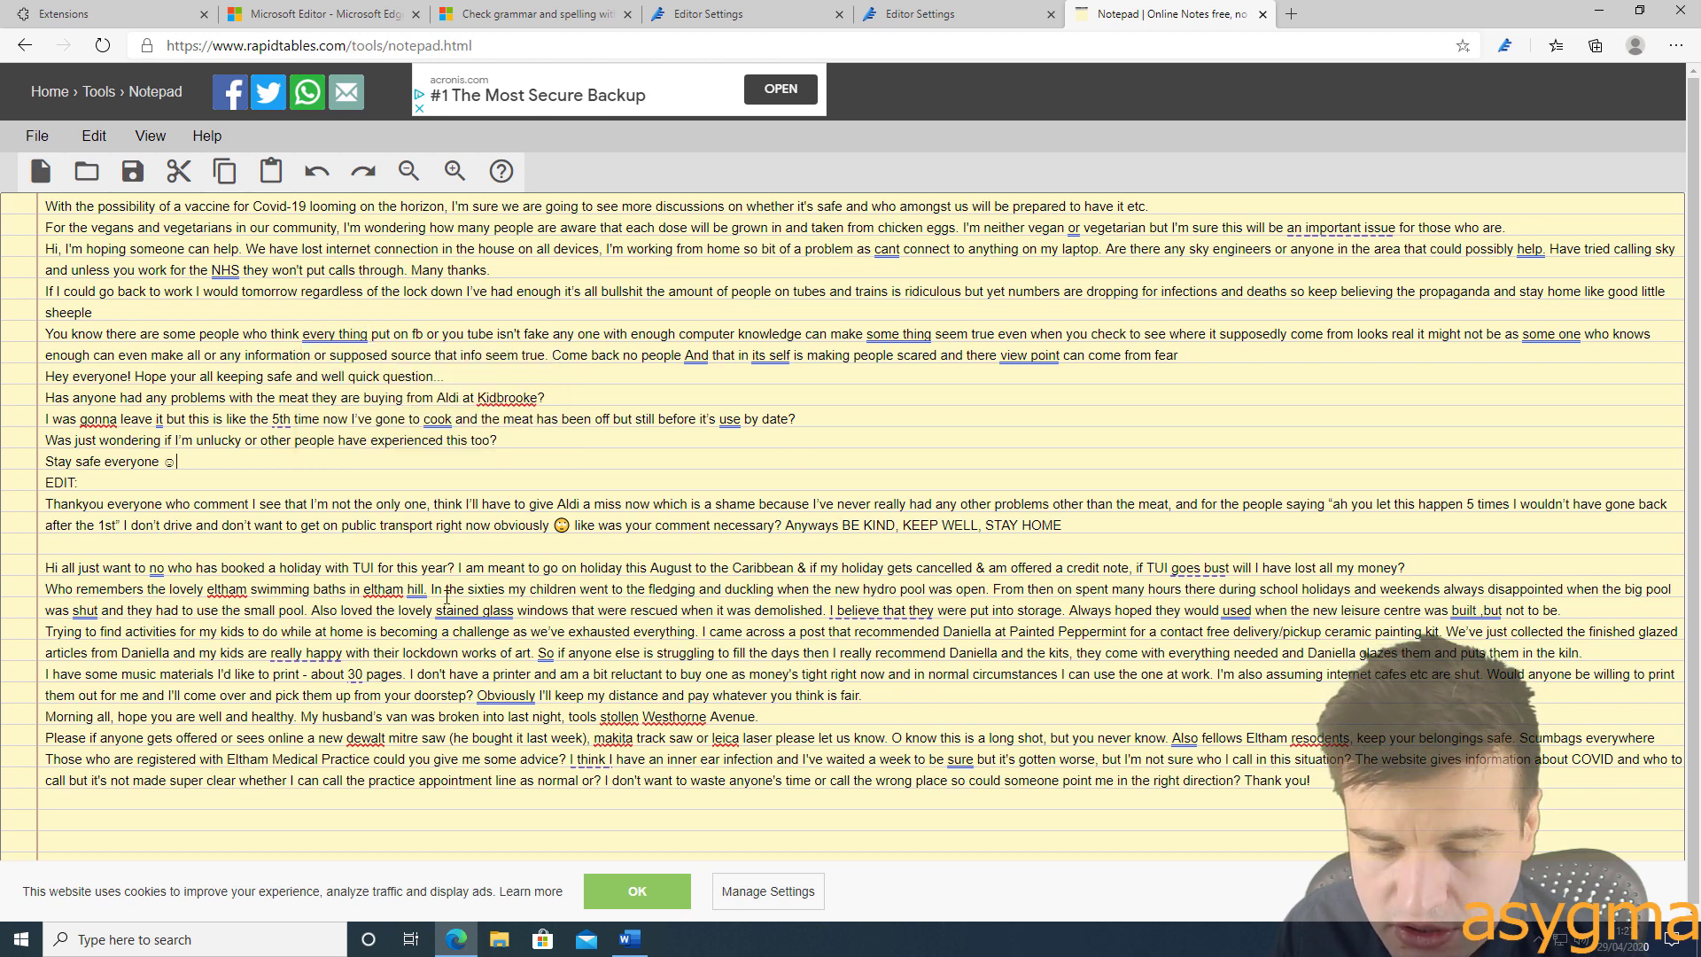
{"action": "left_click", "coordinate": [498, 697]}
{"action": "left_click", "coordinate": [483, 611]}
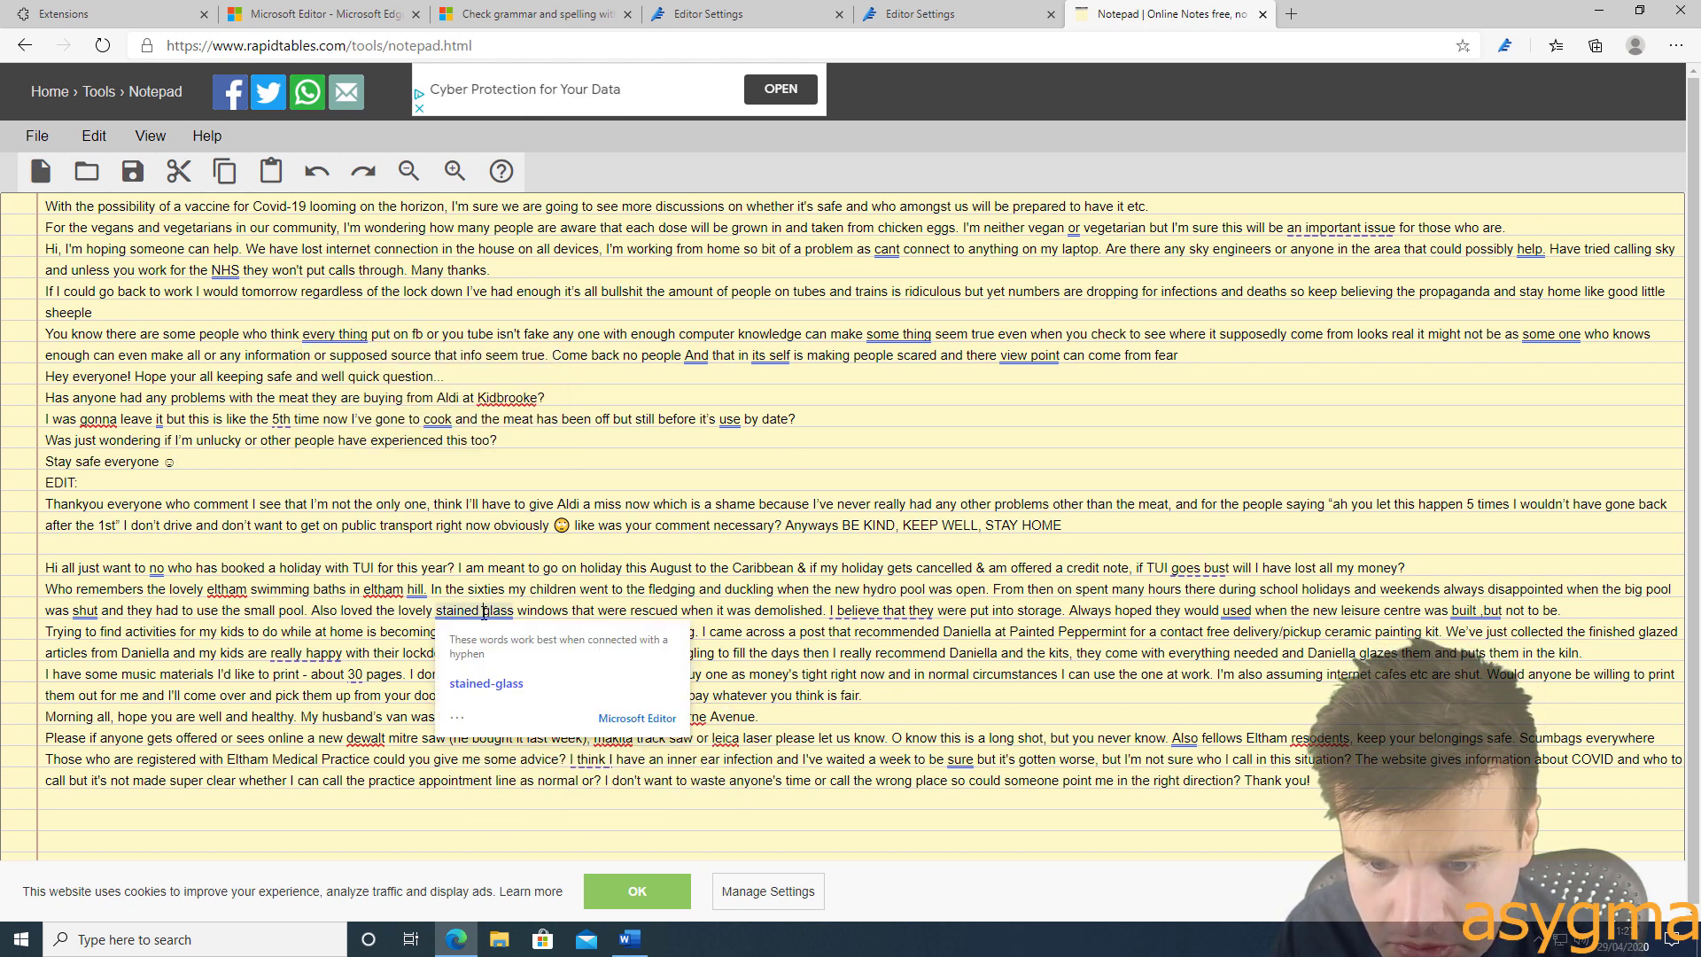
{"action": "left_click", "coordinate": [413, 589]}
{"action": "left_click", "coordinate": [382, 590]}
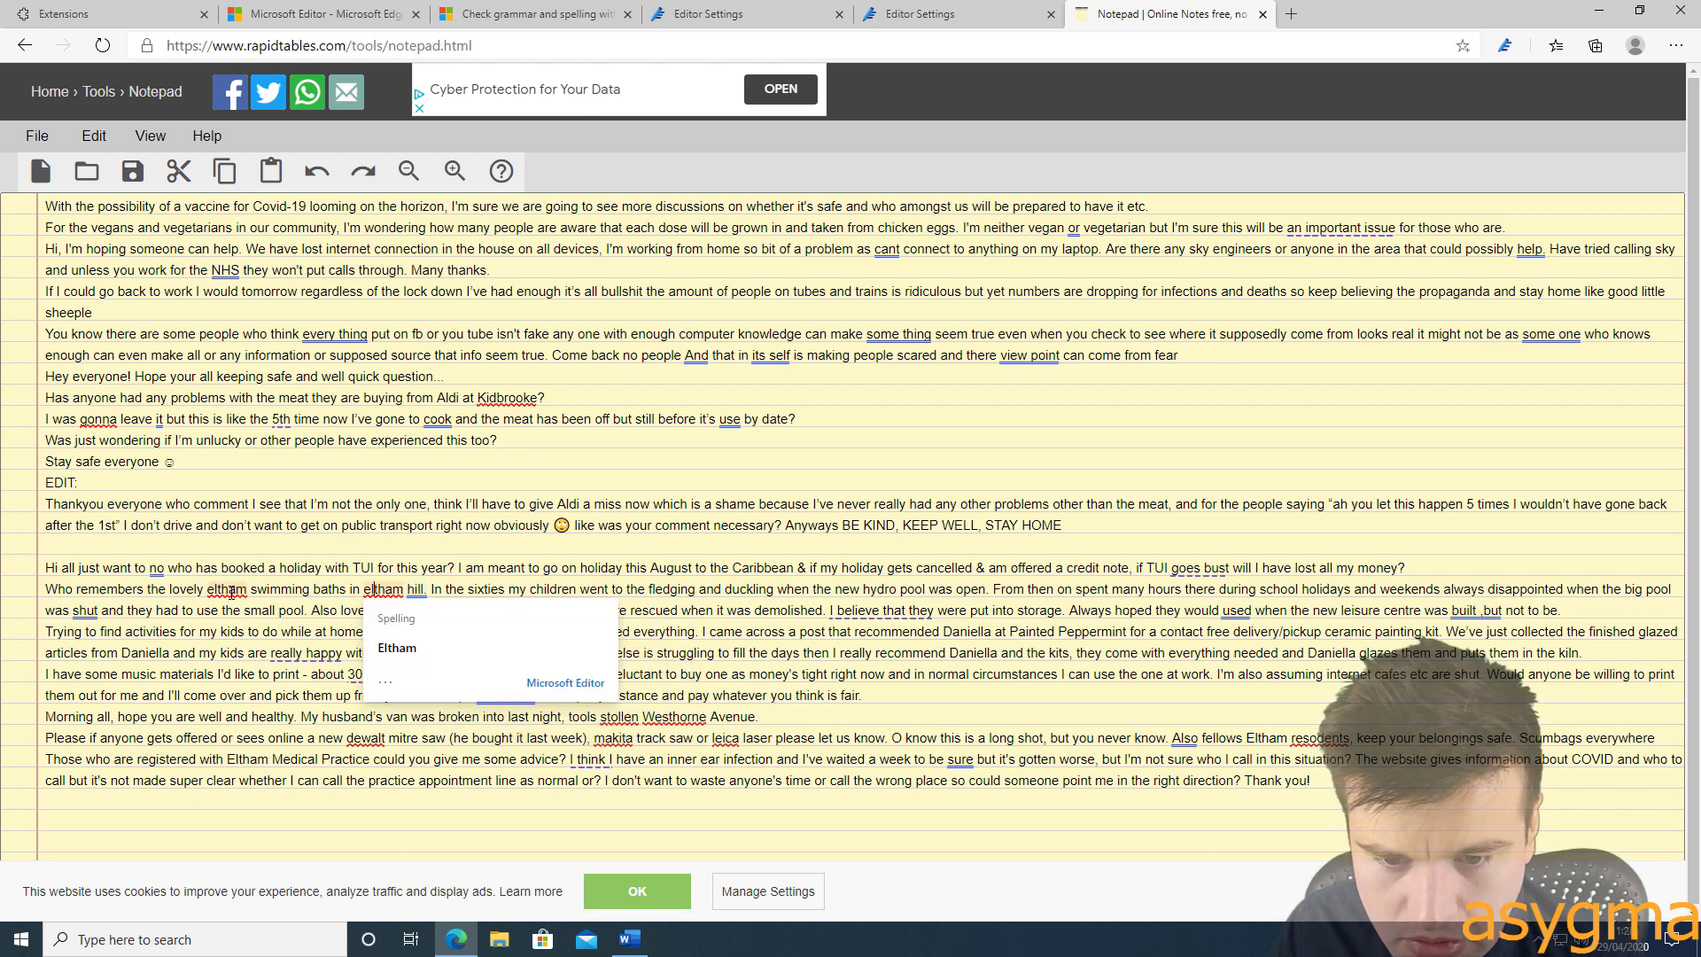
{"action": "left_click", "coordinate": [156, 568]}
{"action": "left_click", "coordinate": [602, 463]}
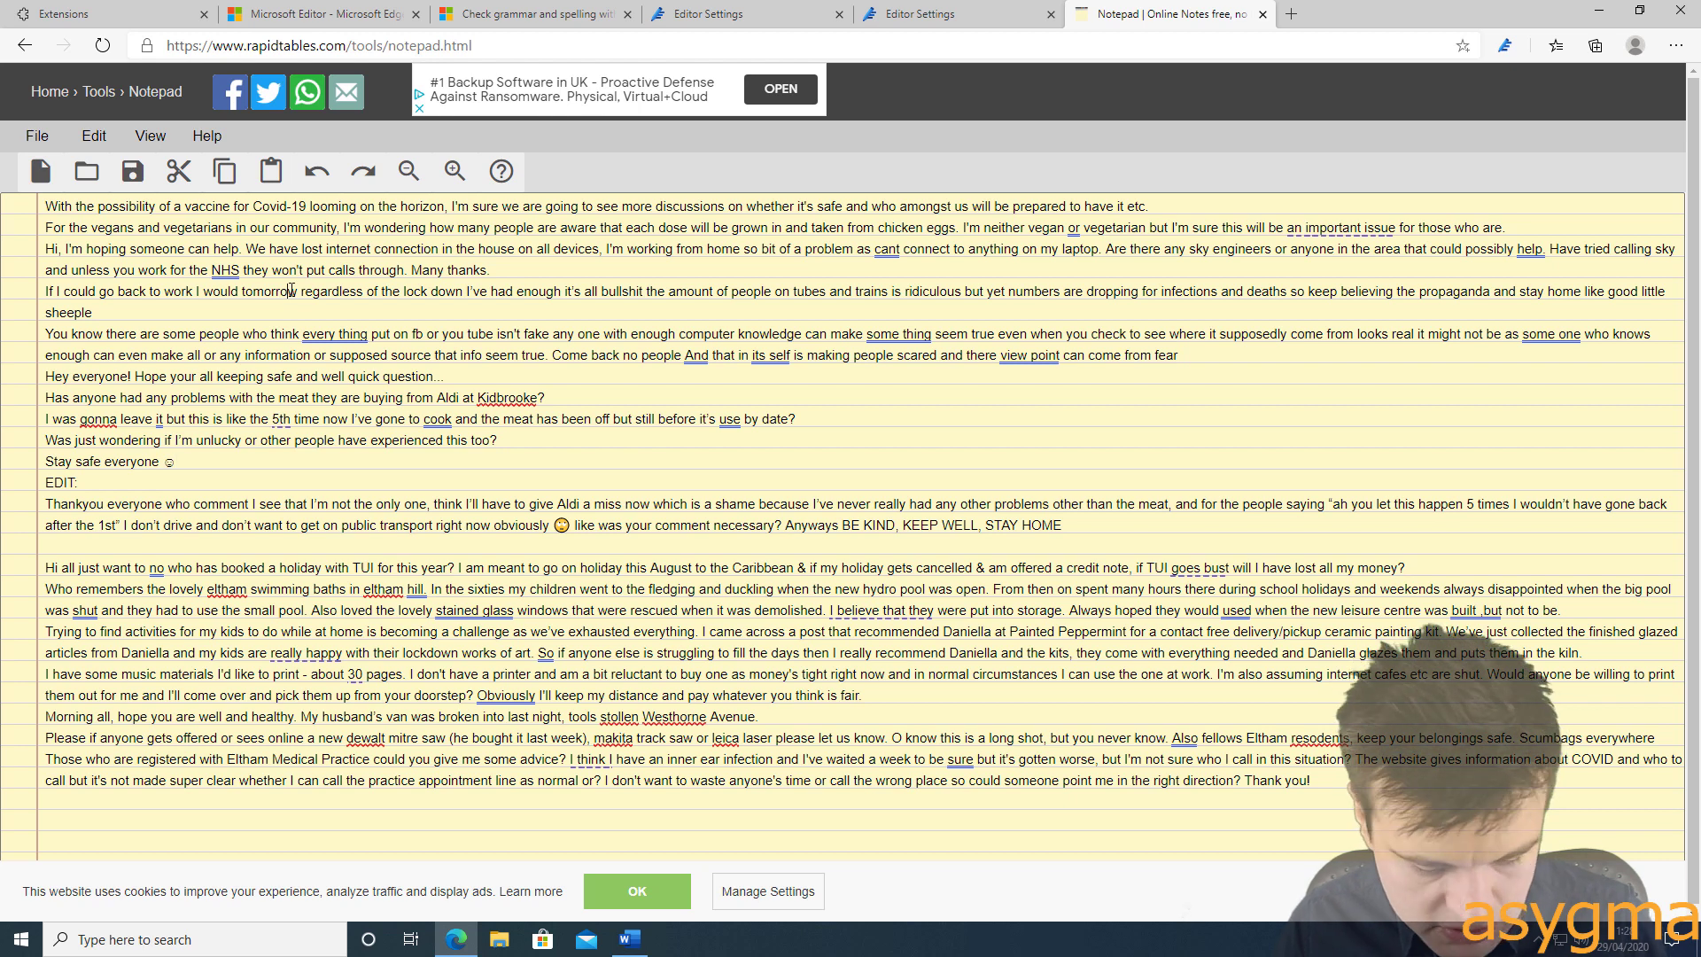
Clear the notepad text and open the BT terms and conditions document from the Desktop
{"action": "key", "text": "ctrl+a"}
{"action": "key", "text": "Delete"}
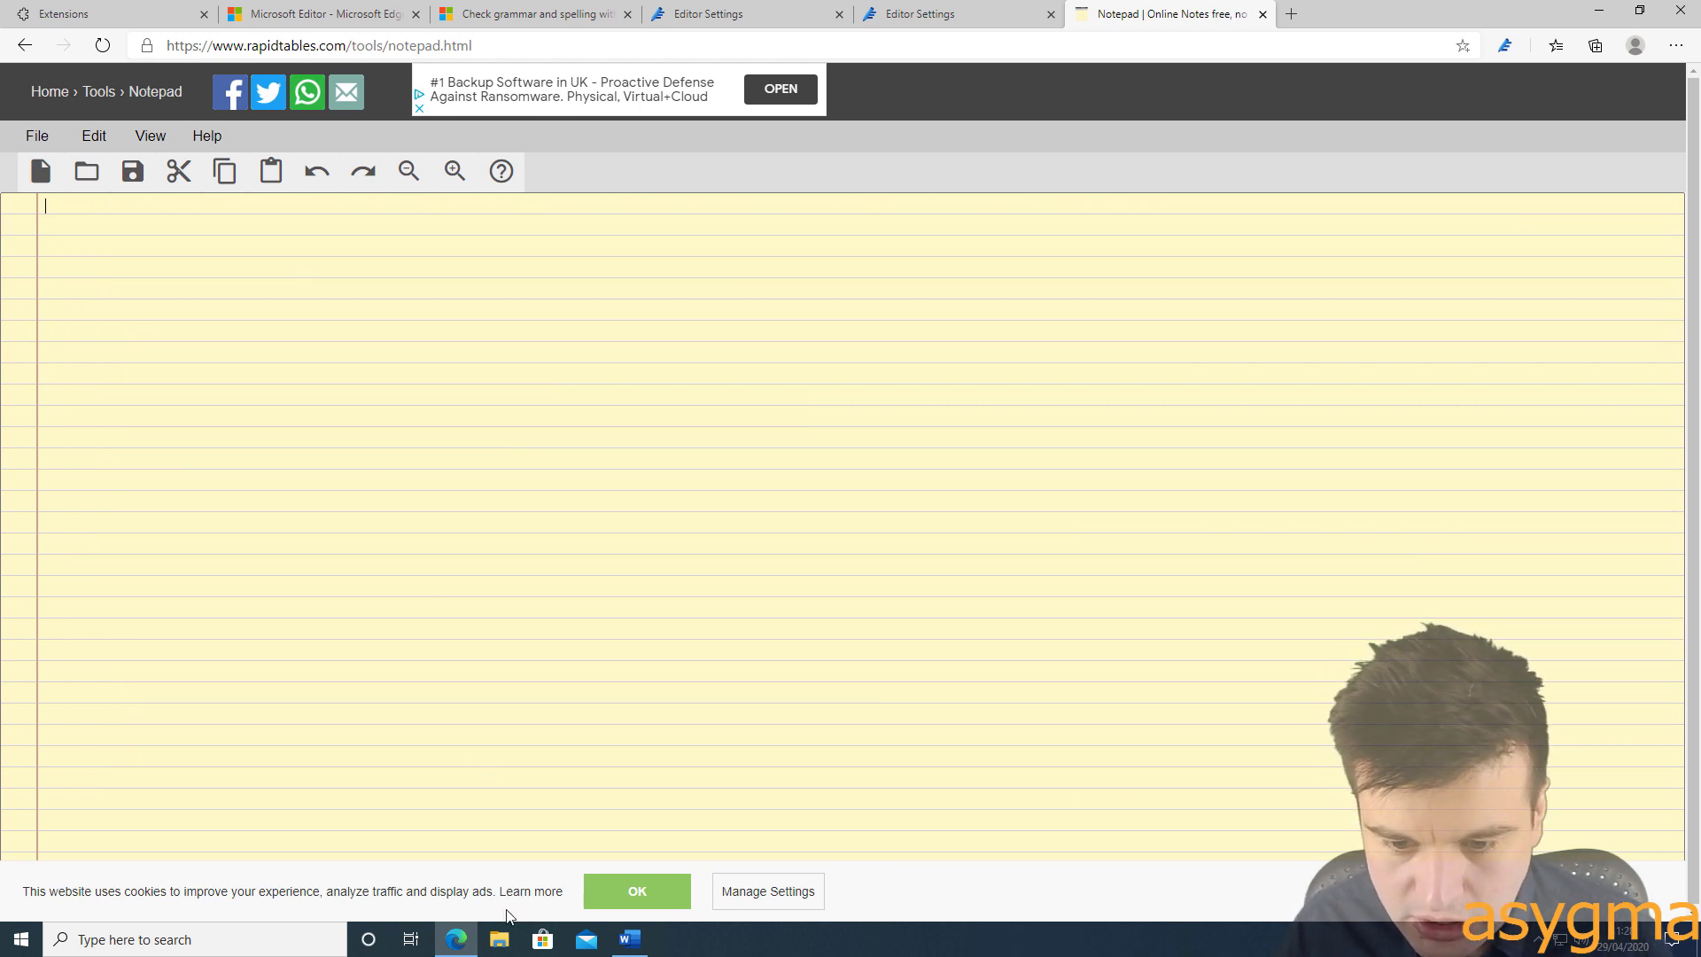
{"action": "left_click", "coordinate": [499, 939]}
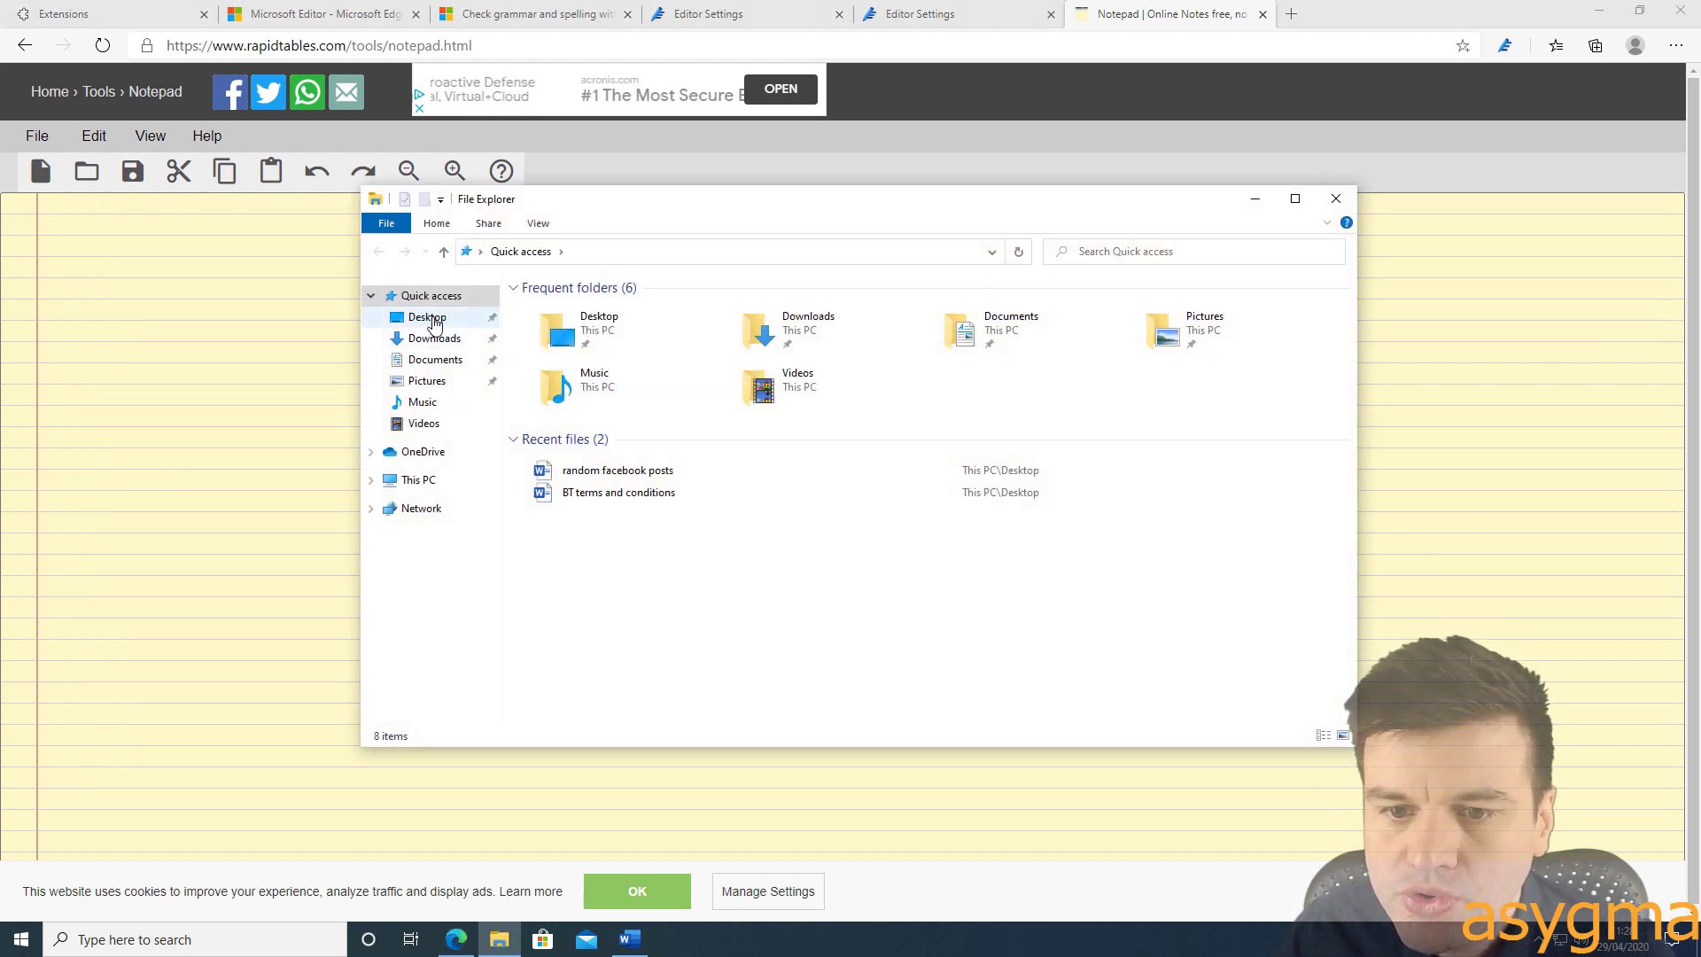
{"action": "left_click", "coordinate": [427, 316]}
{"action": "double_click", "coordinate": [593, 308]}
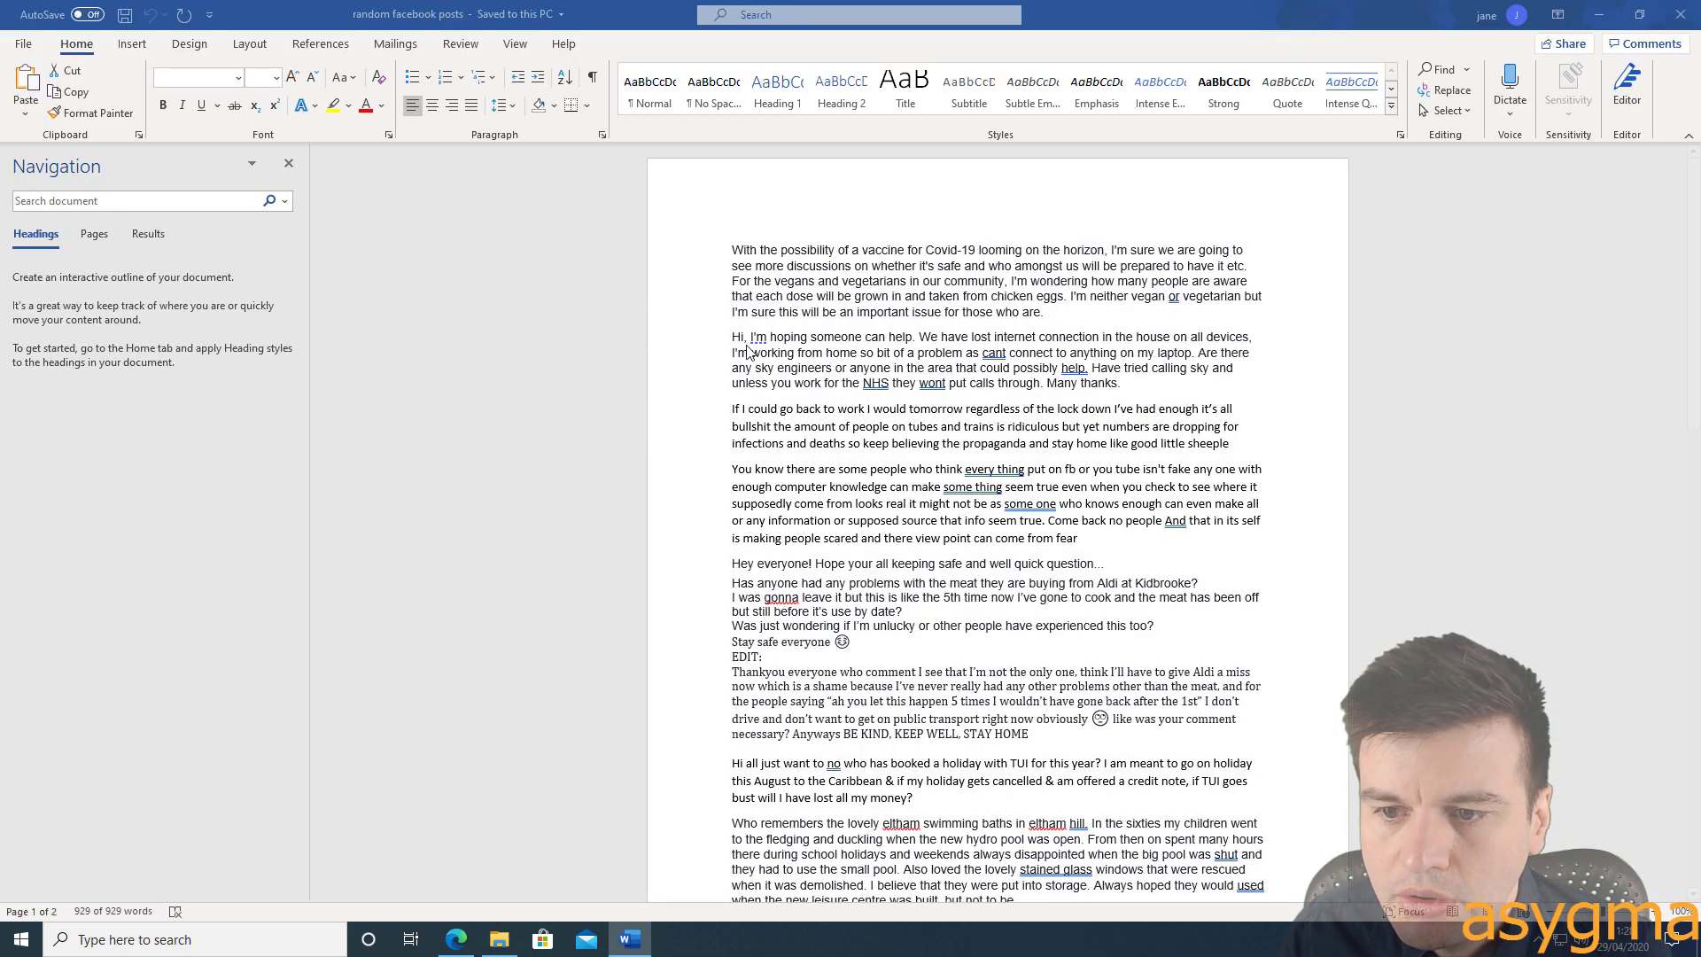
Copy the whole BT terms document and paste it into the online notepad
{"action": "key", "text": "ctrl+a"}
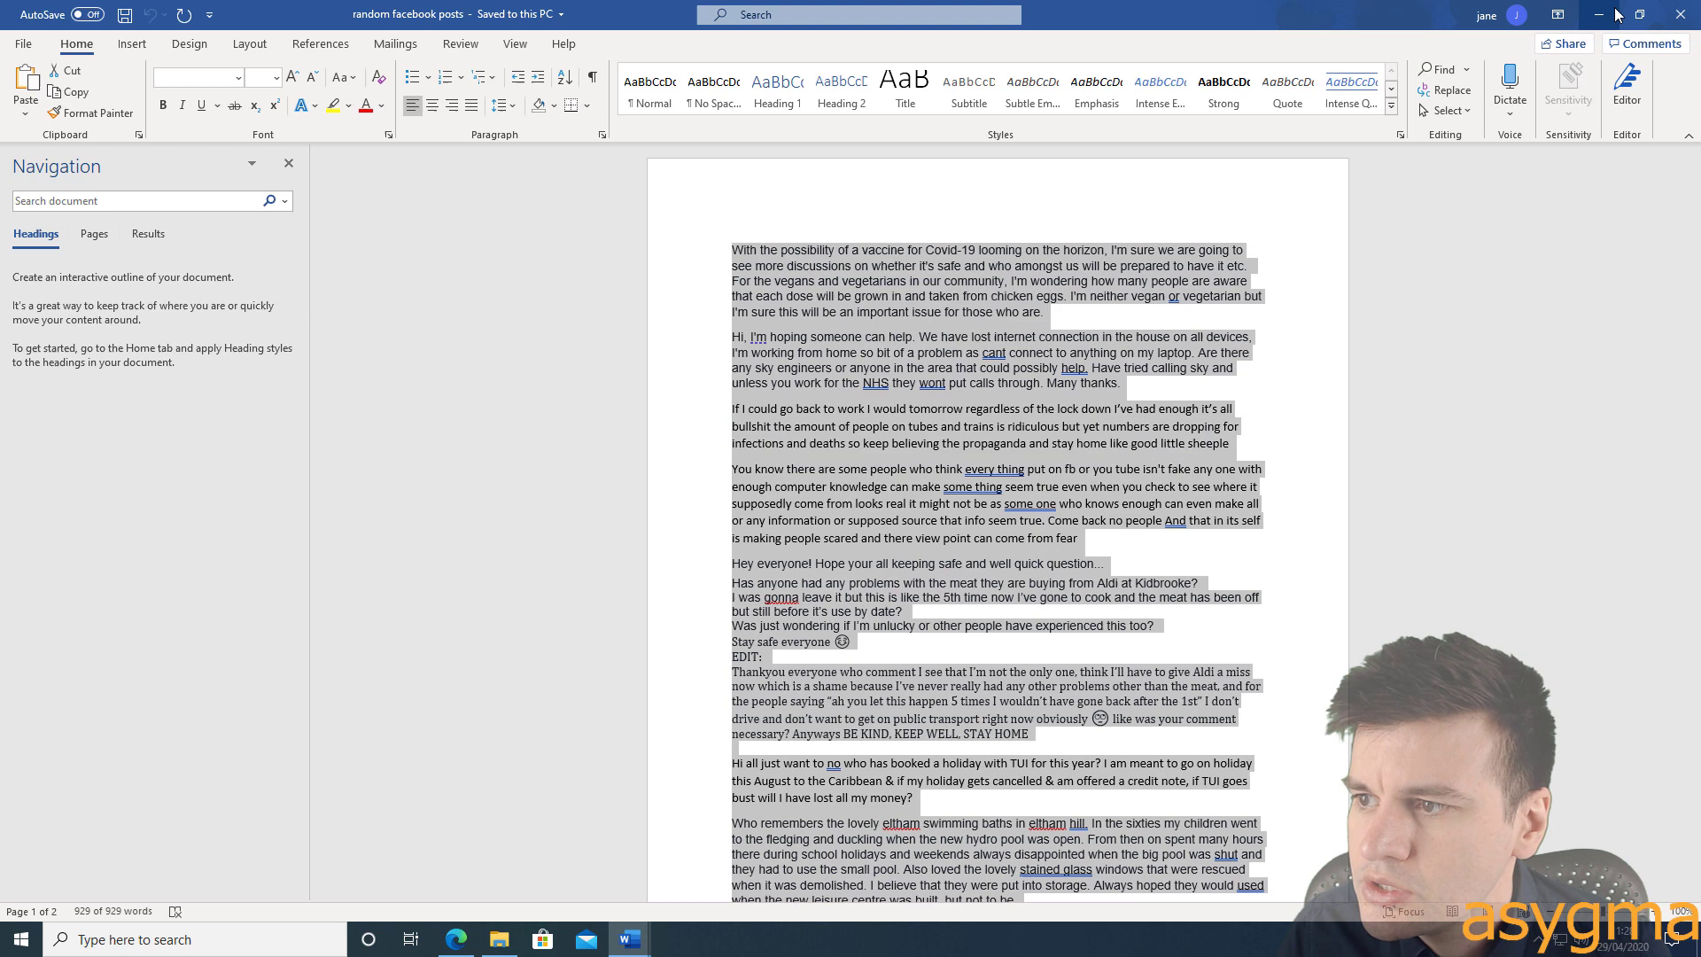
{"action": "left_click", "coordinate": [1599, 15]}
{"action": "left_click", "coordinate": [217, 349]}
{"action": "key", "text": "ctrl+v"}
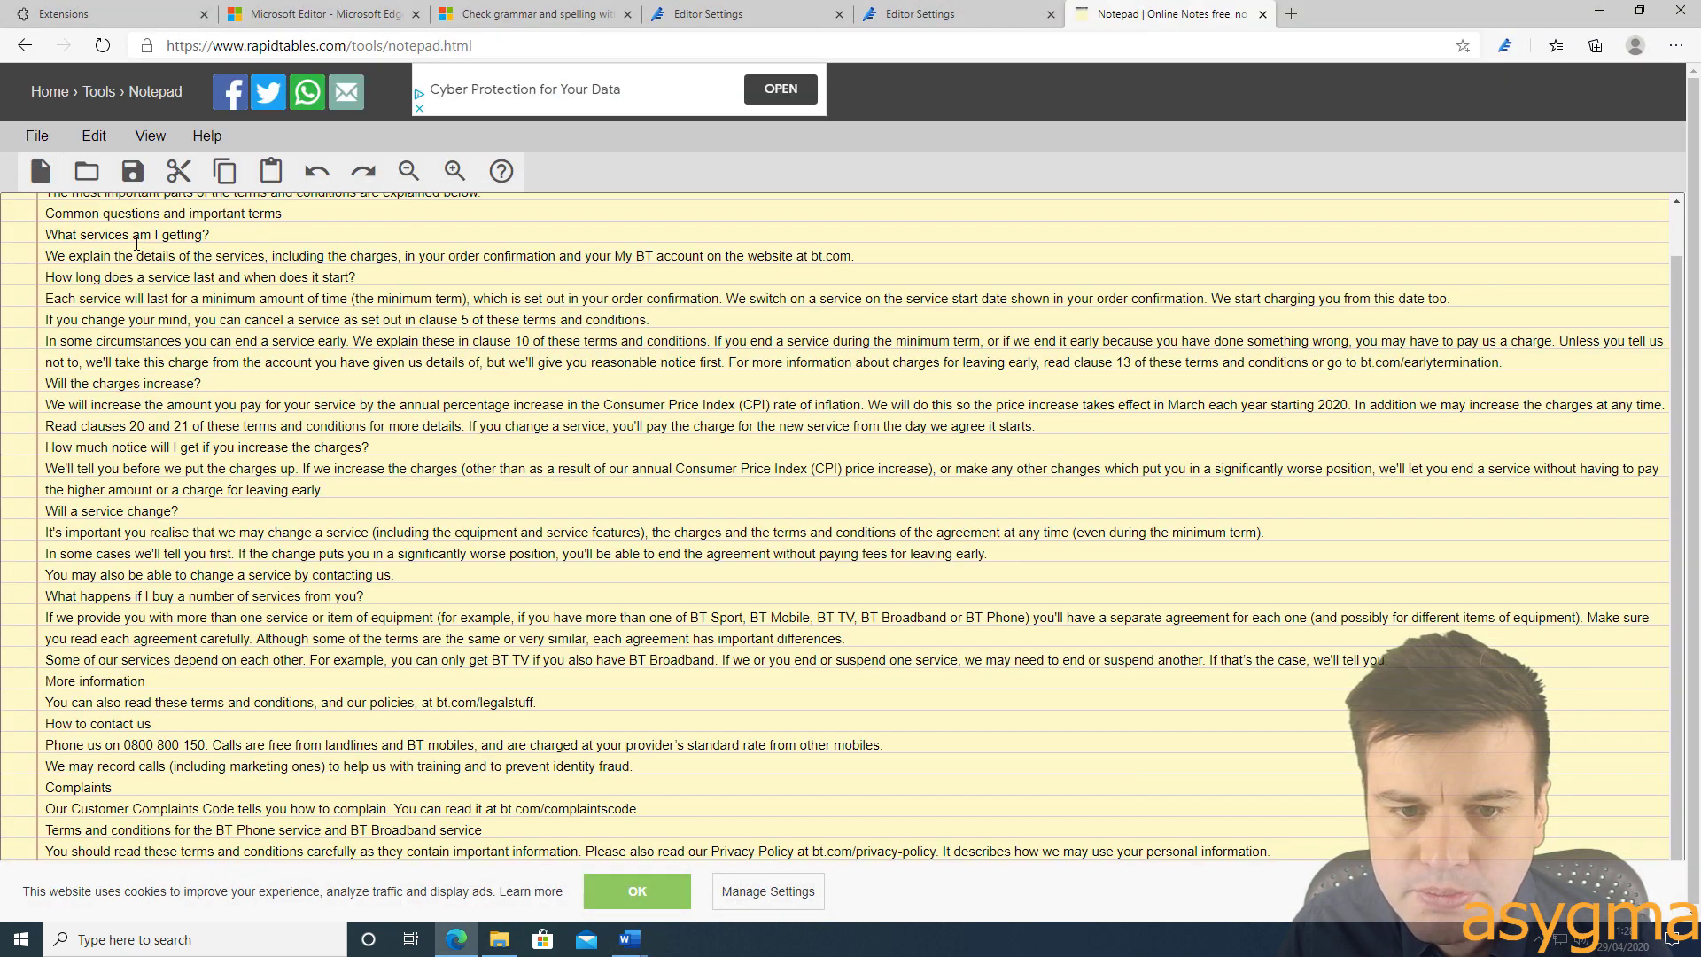
Review Editor's alternatives for 'important information' and keep the original wording
{"action": "scroll", "coordinate": [311, 412], "scroll_direction": "up", "scroll_amount": 2}
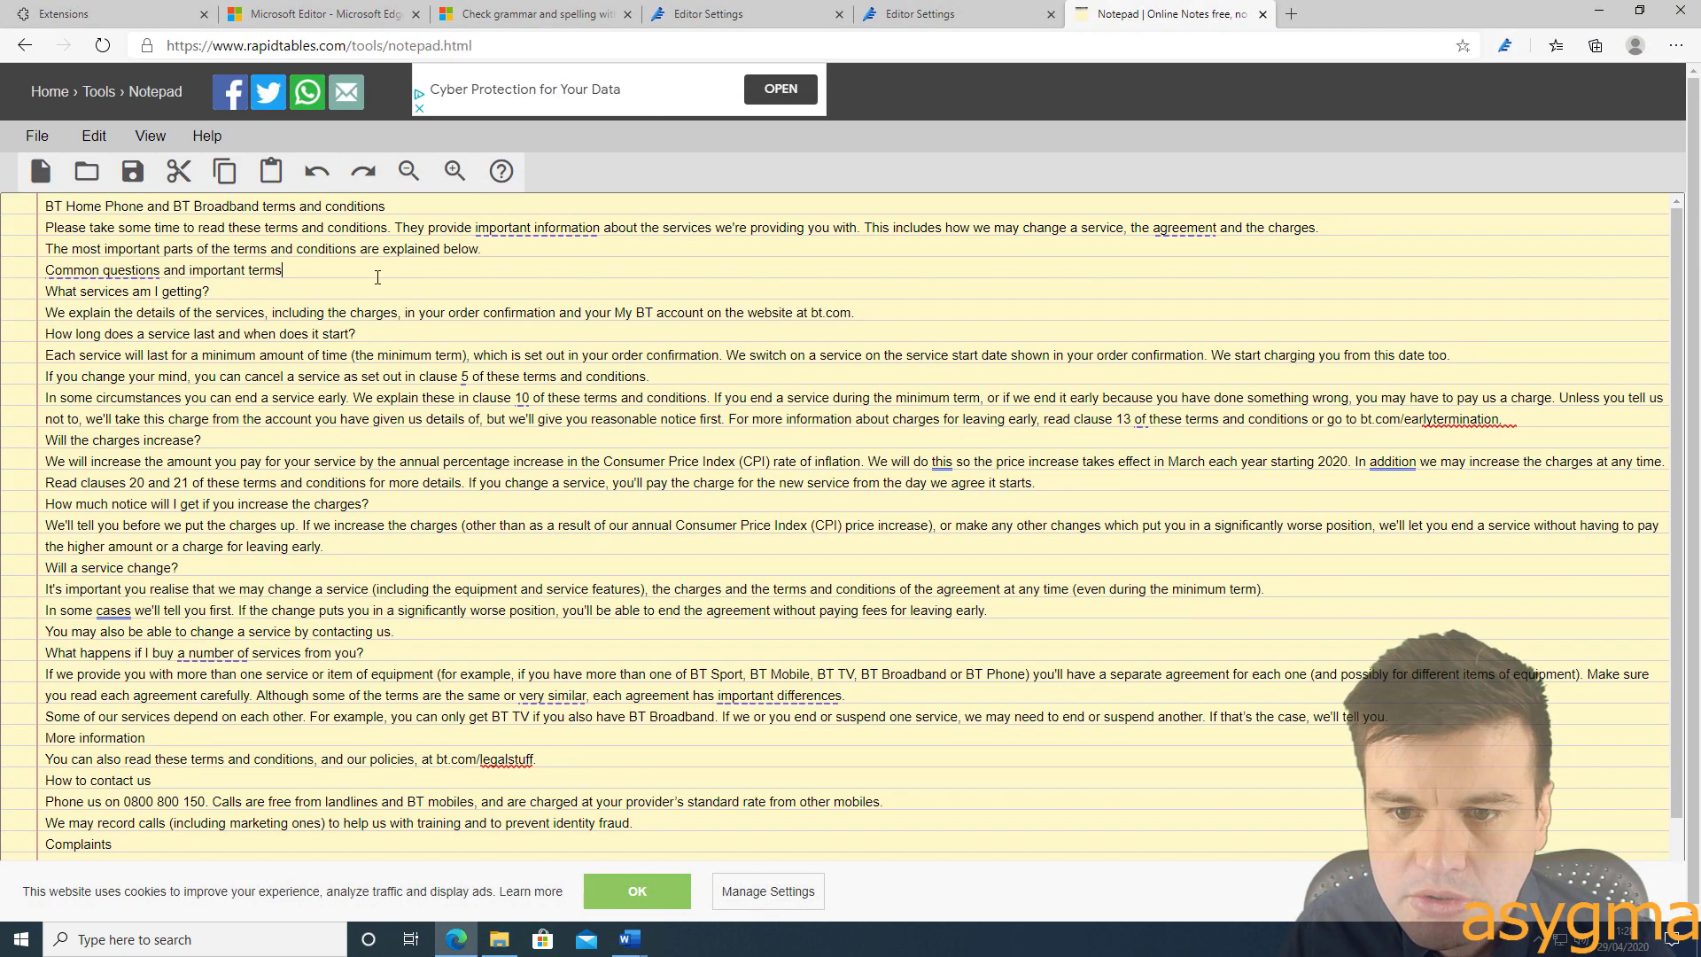
{"action": "left_click", "coordinate": [524, 227]}
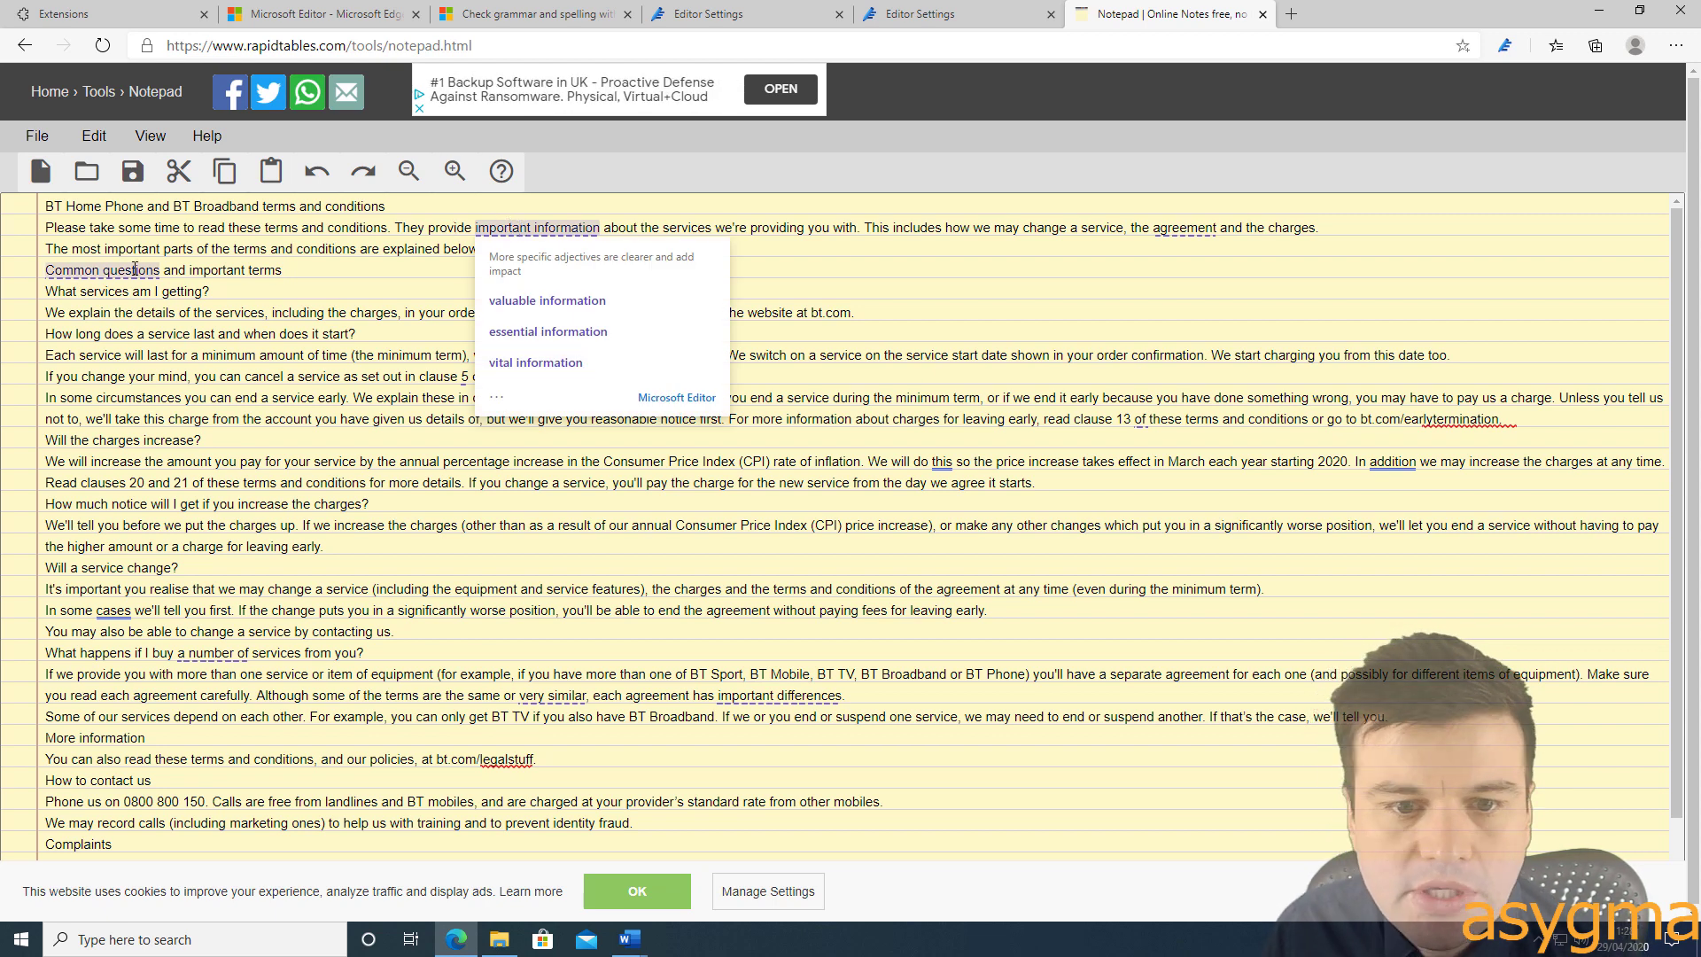
{"action": "left_click", "coordinate": [1199, 227]}
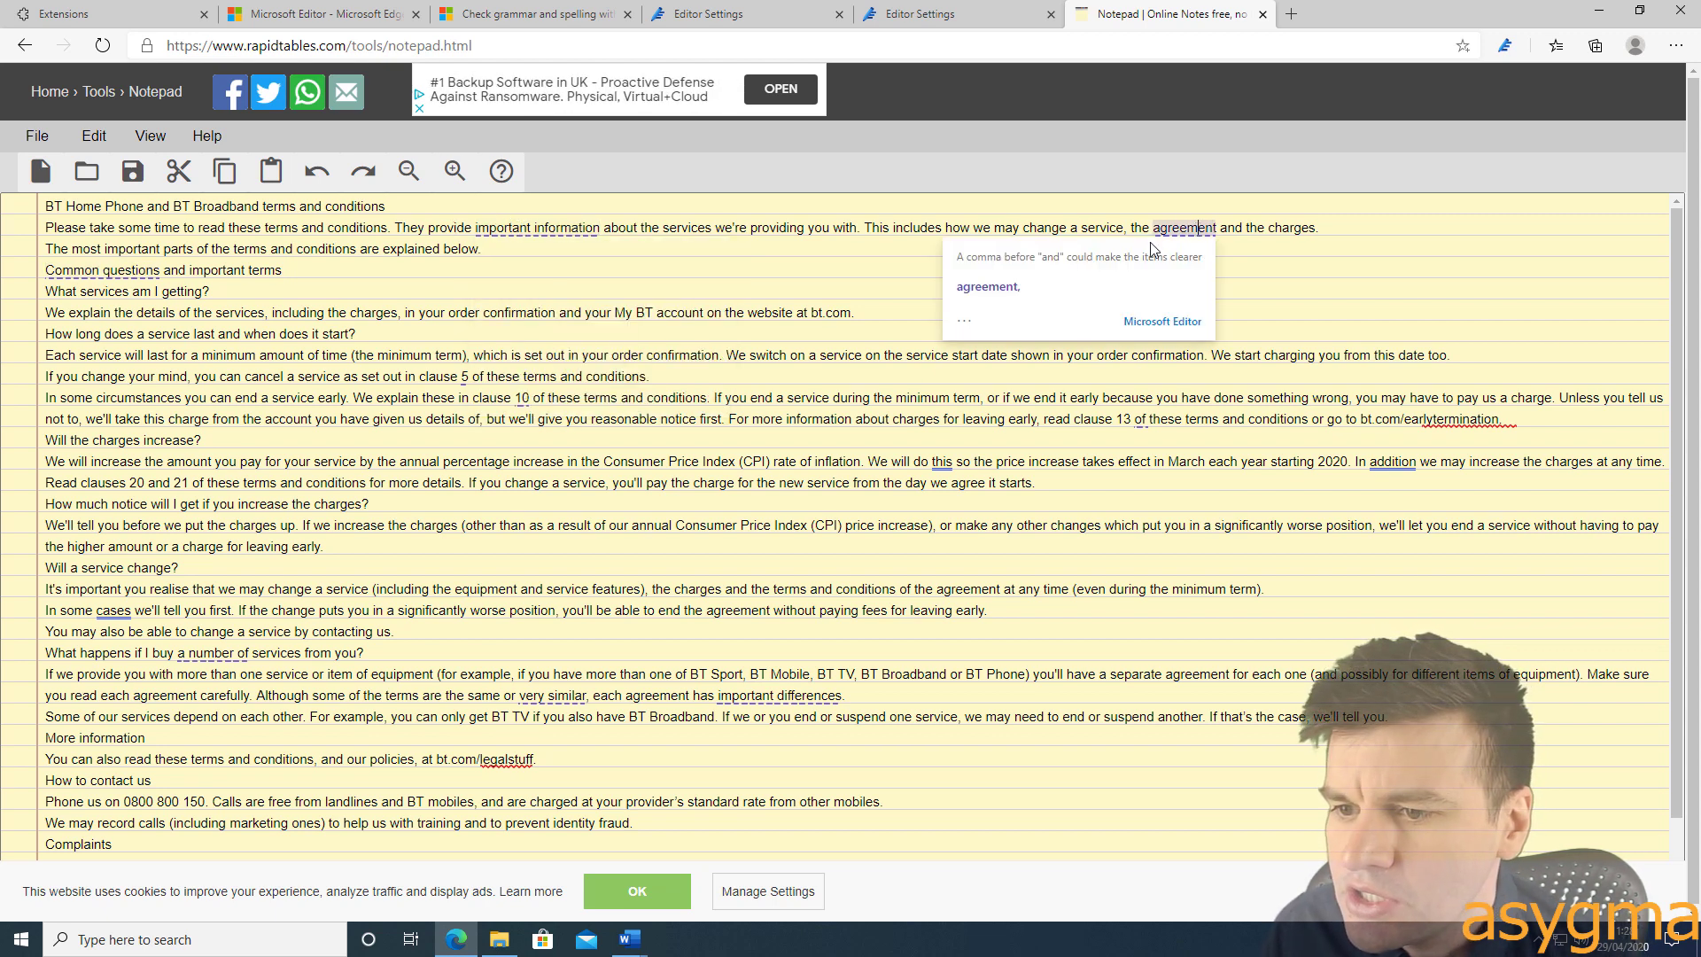
{"action": "left_click", "coordinate": [601, 228]}
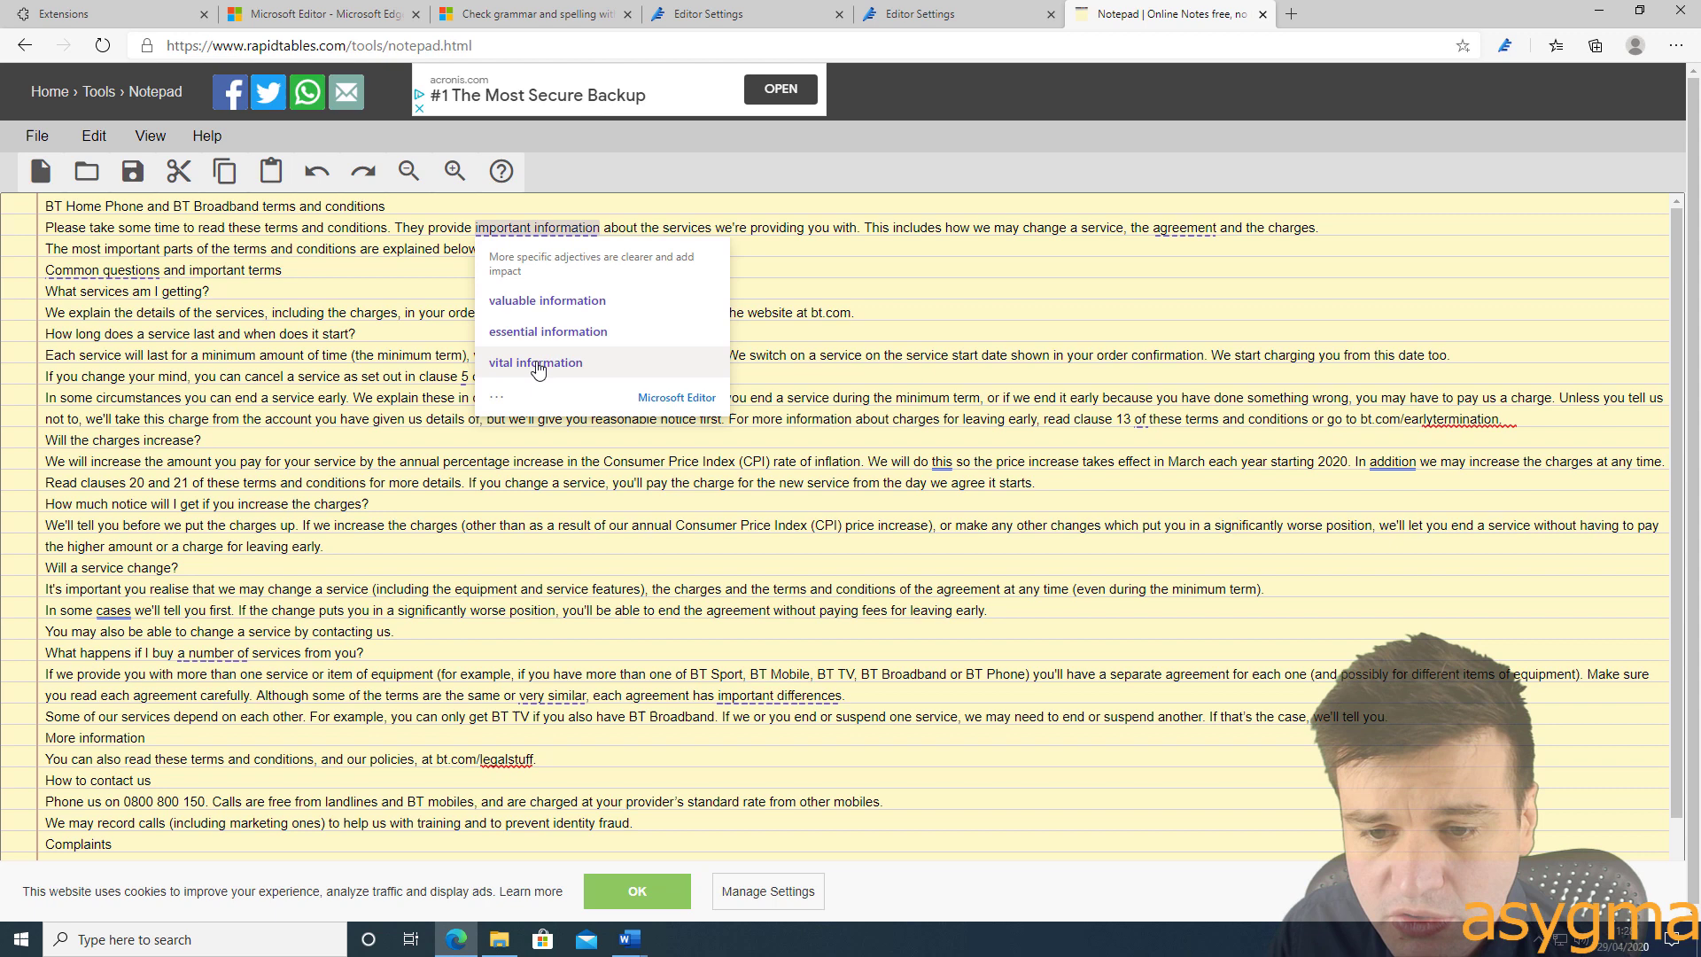
{"action": "left_click", "coordinate": [124, 272]}
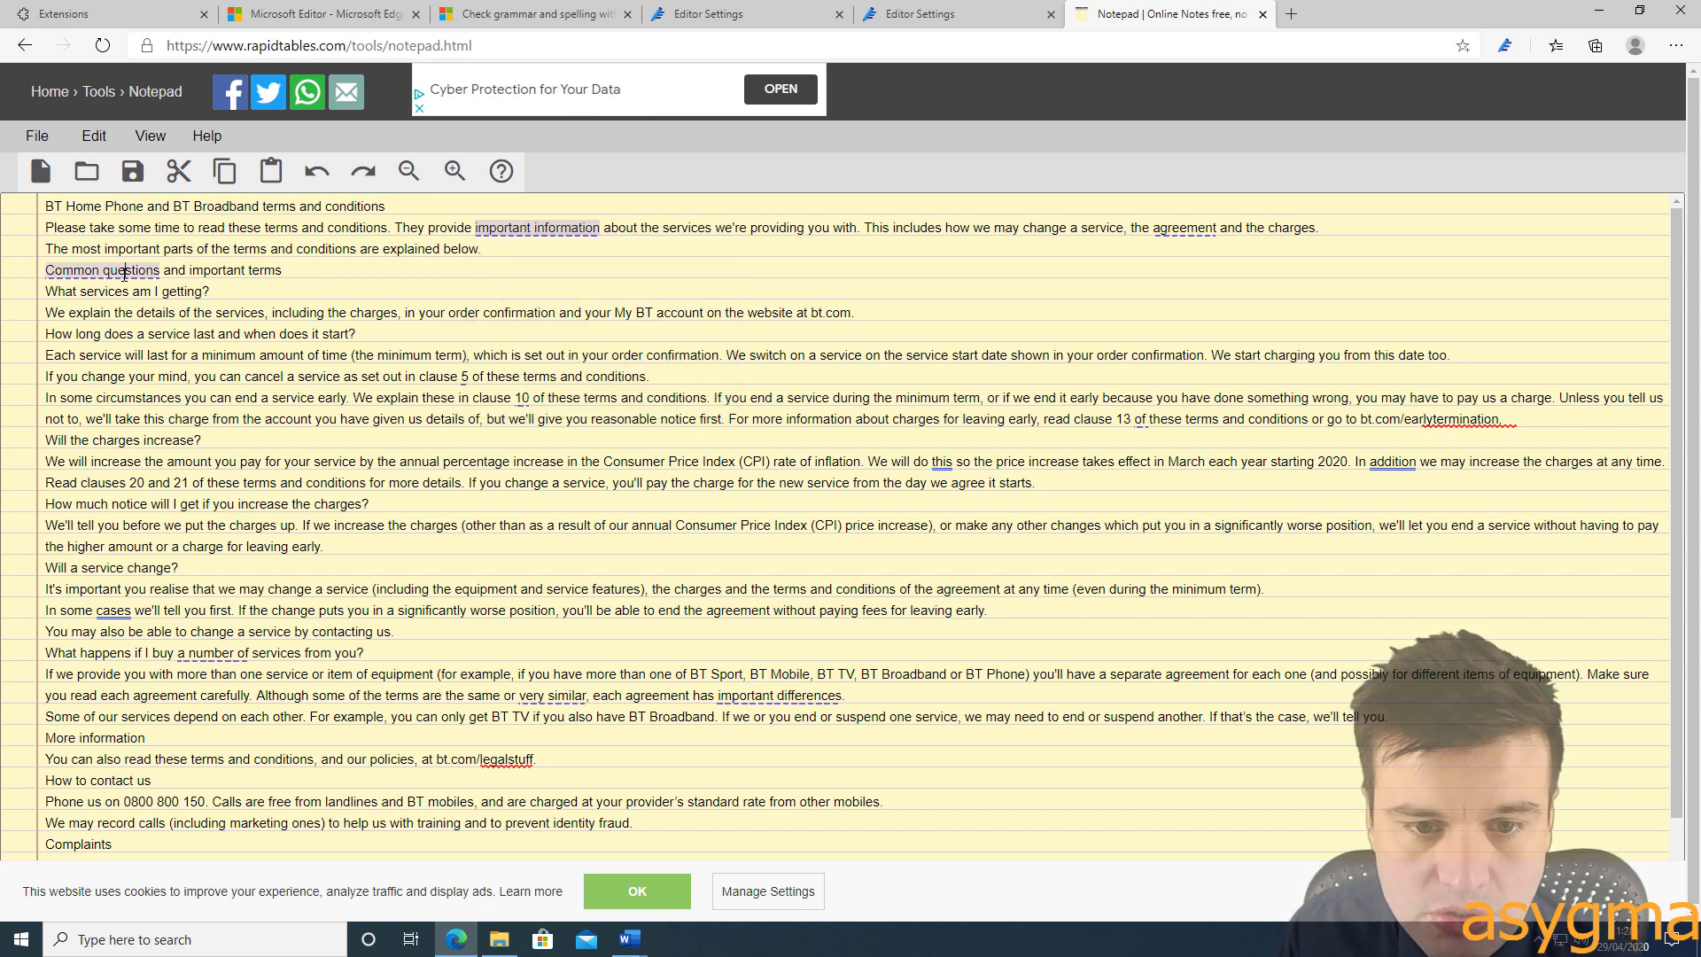
Accept the comma after 'We will do this' and dismiss the suggestion for 'cases'
{"action": "left_click", "coordinate": [940, 464]}
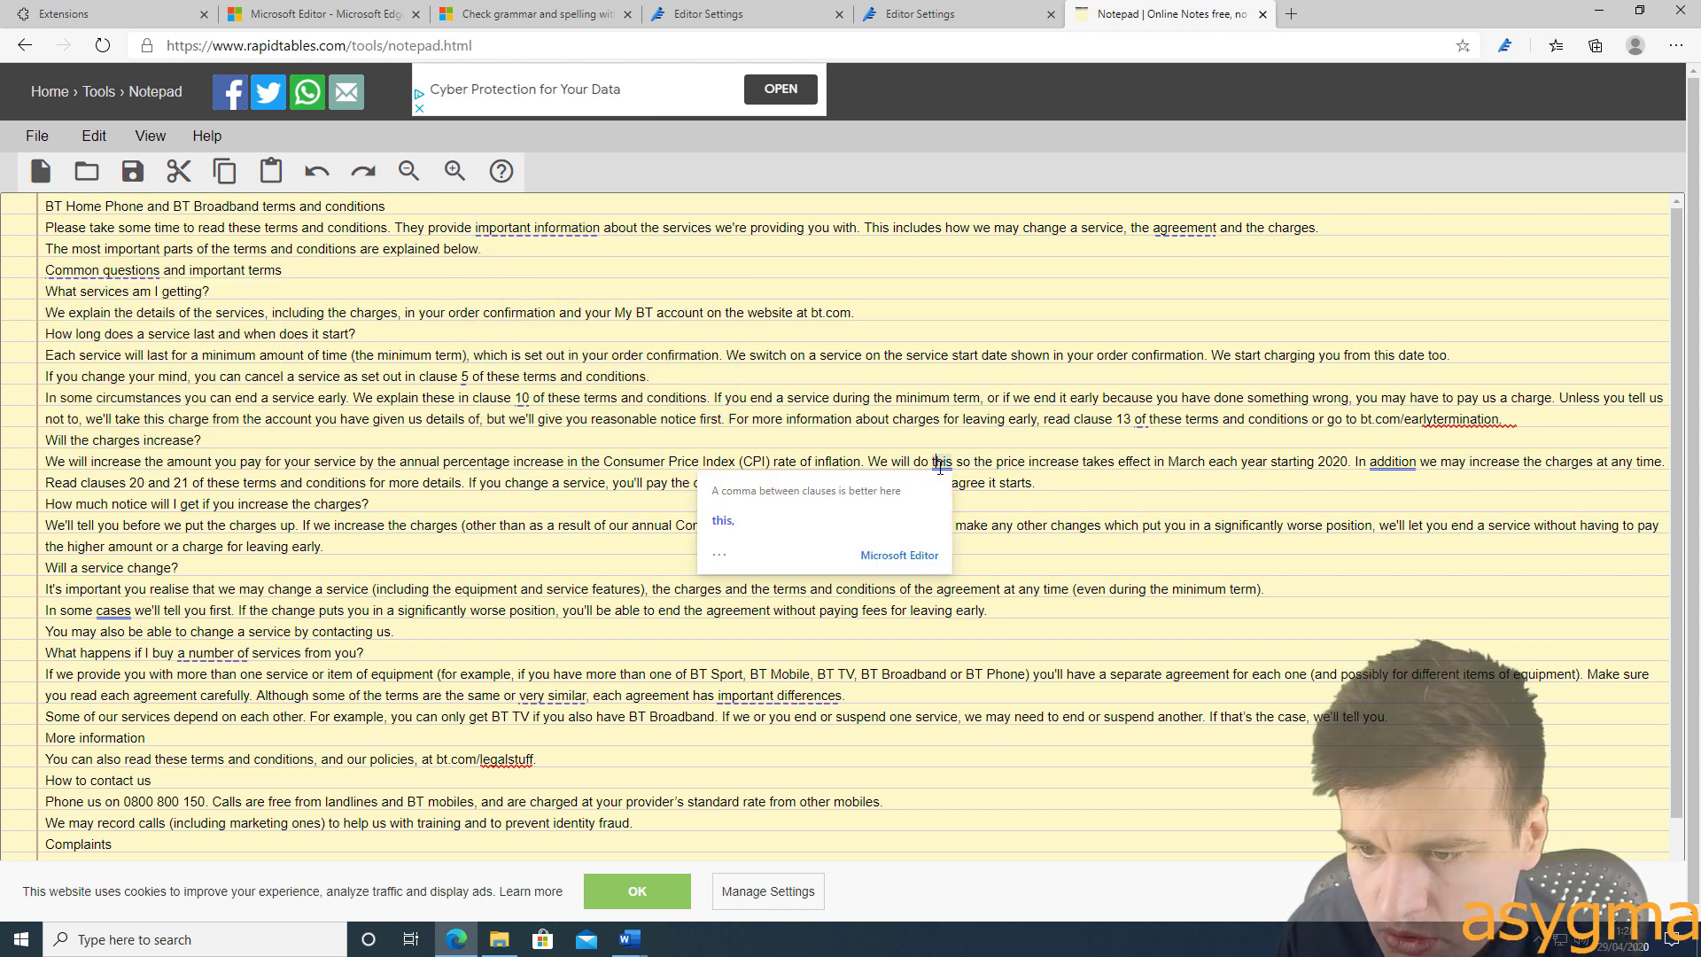
{"action": "left_click", "coordinate": [723, 521]}
{"action": "scroll", "coordinate": [593, 610], "scroll_direction": "down", "scroll_amount": 1}
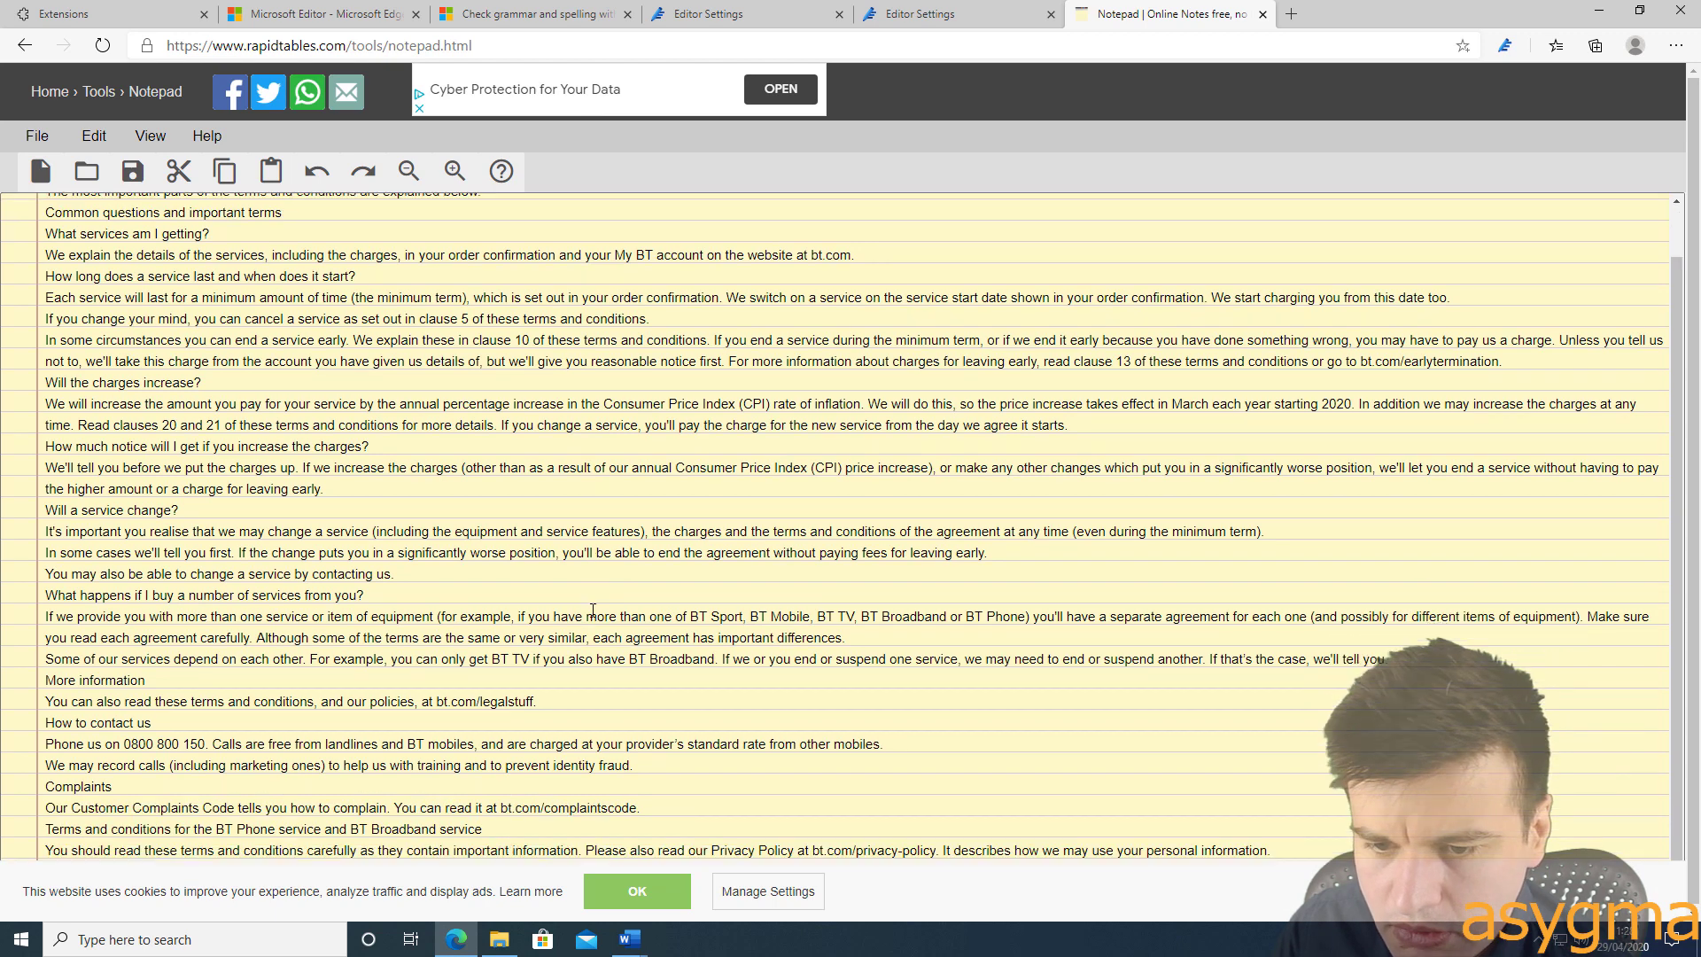
{"action": "scroll", "coordinate": [929, 513], "scroll_direction": "up", "scroll_amount": 1}
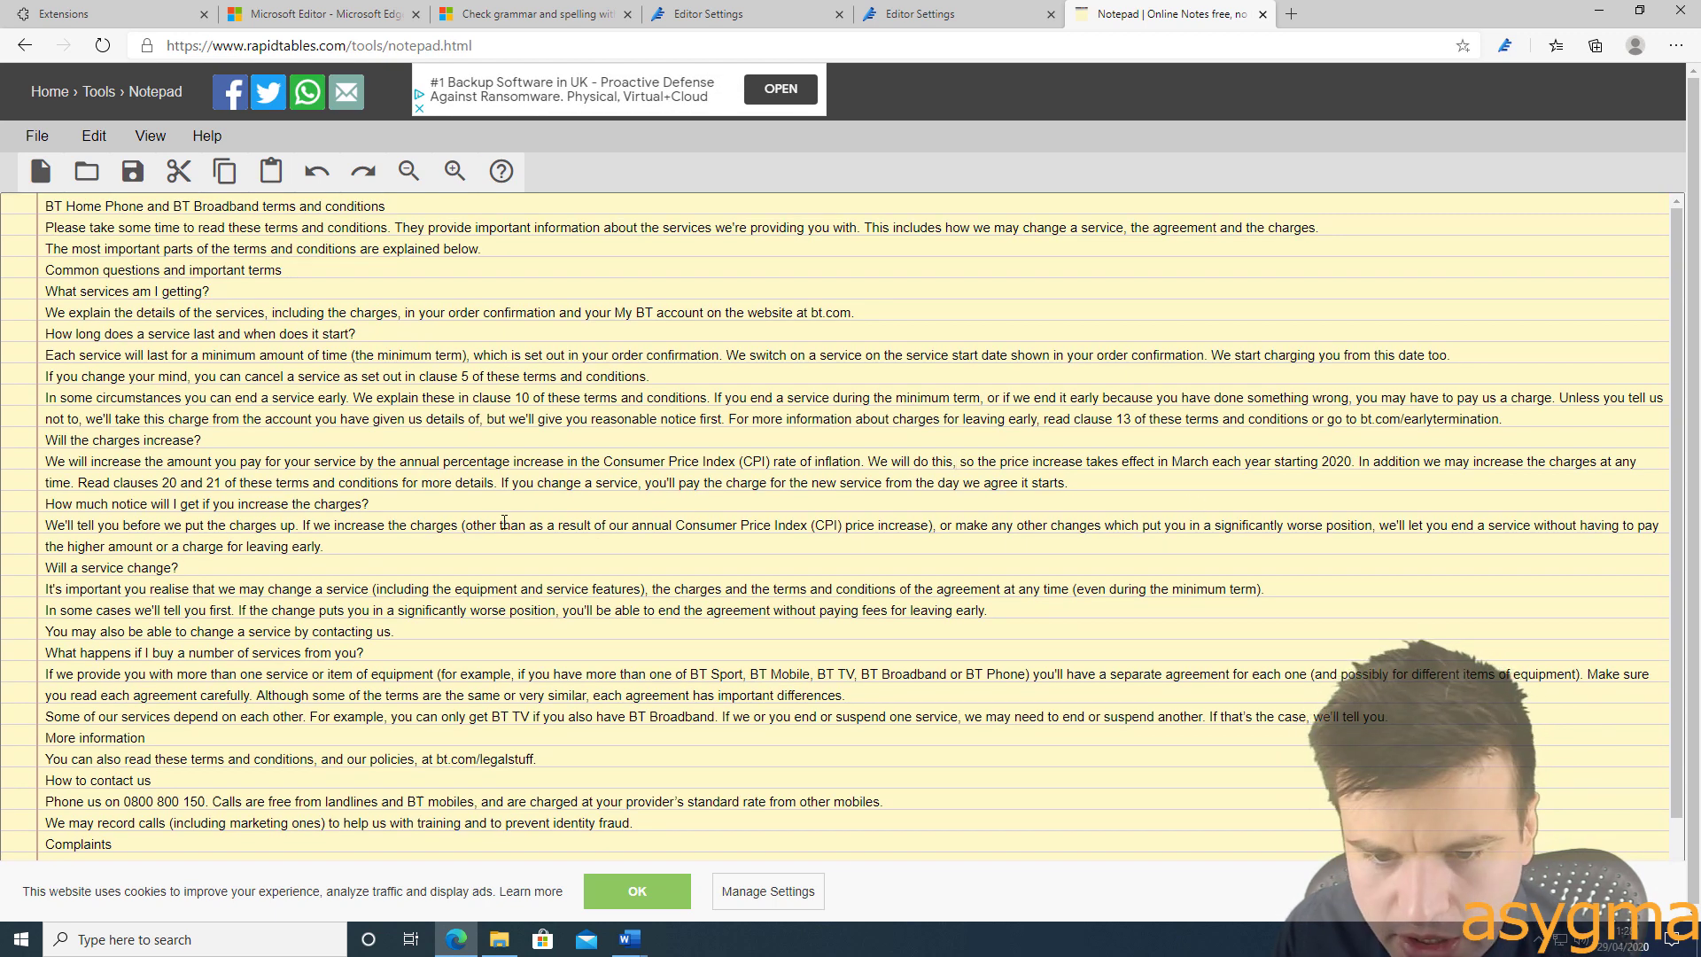
{"action": "left_click", "coordinate": [105, 610]}
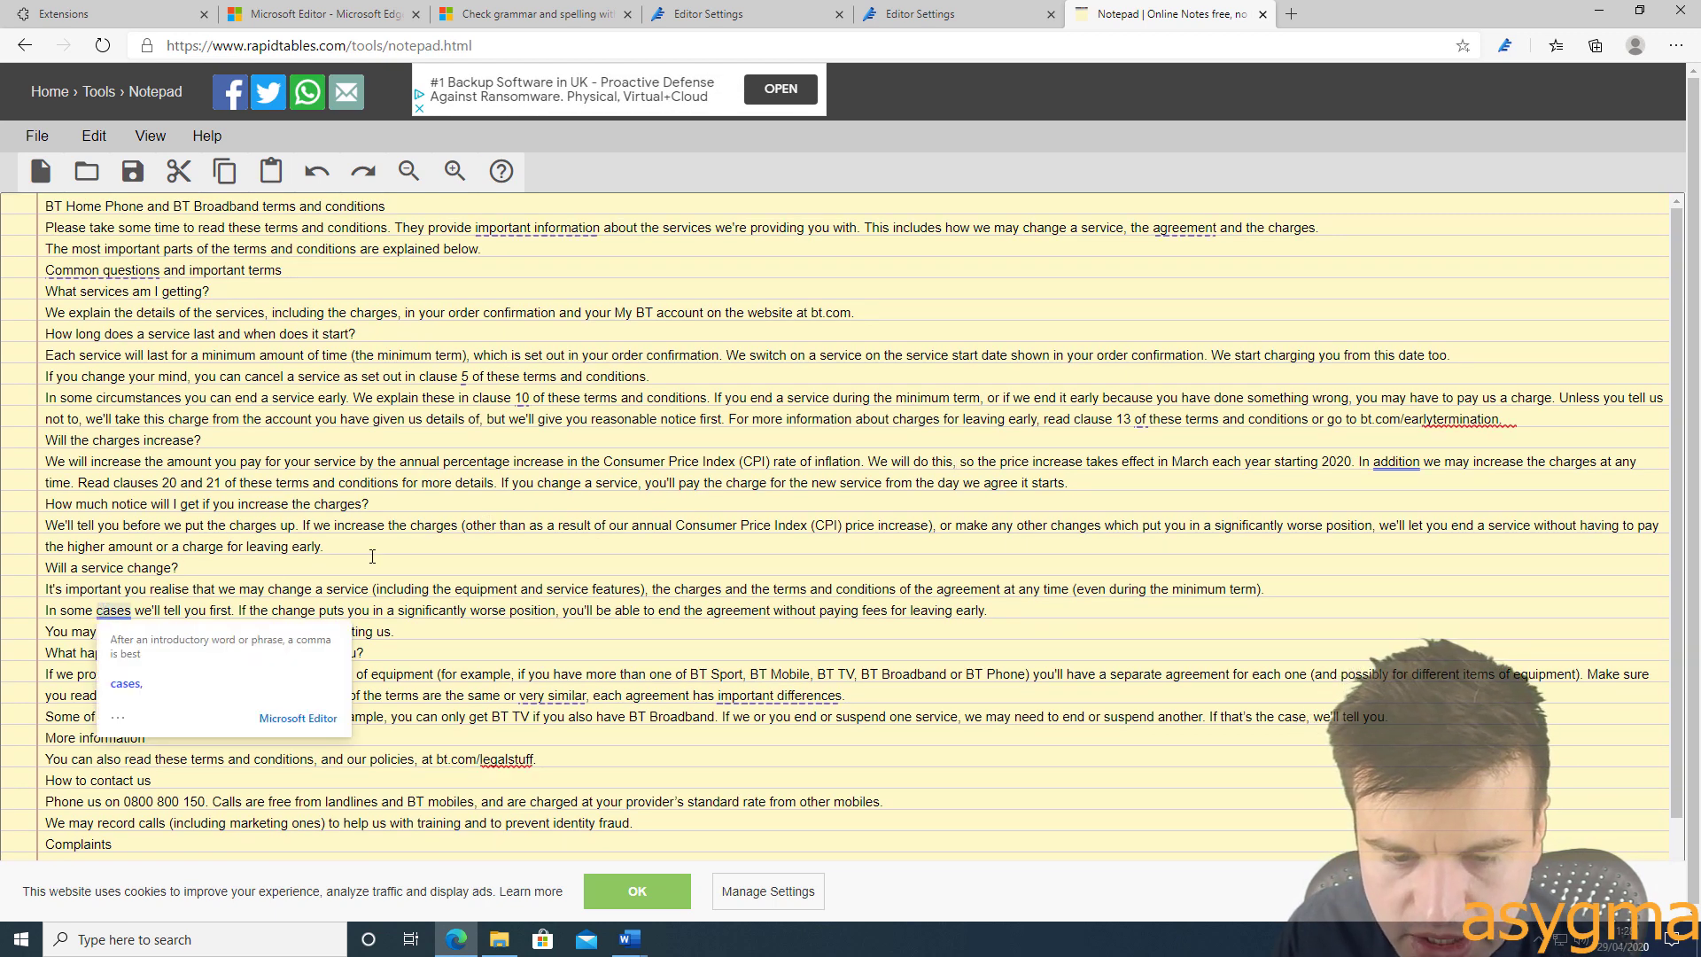
{"action": "left_click", "coordinate": [180, 568]}
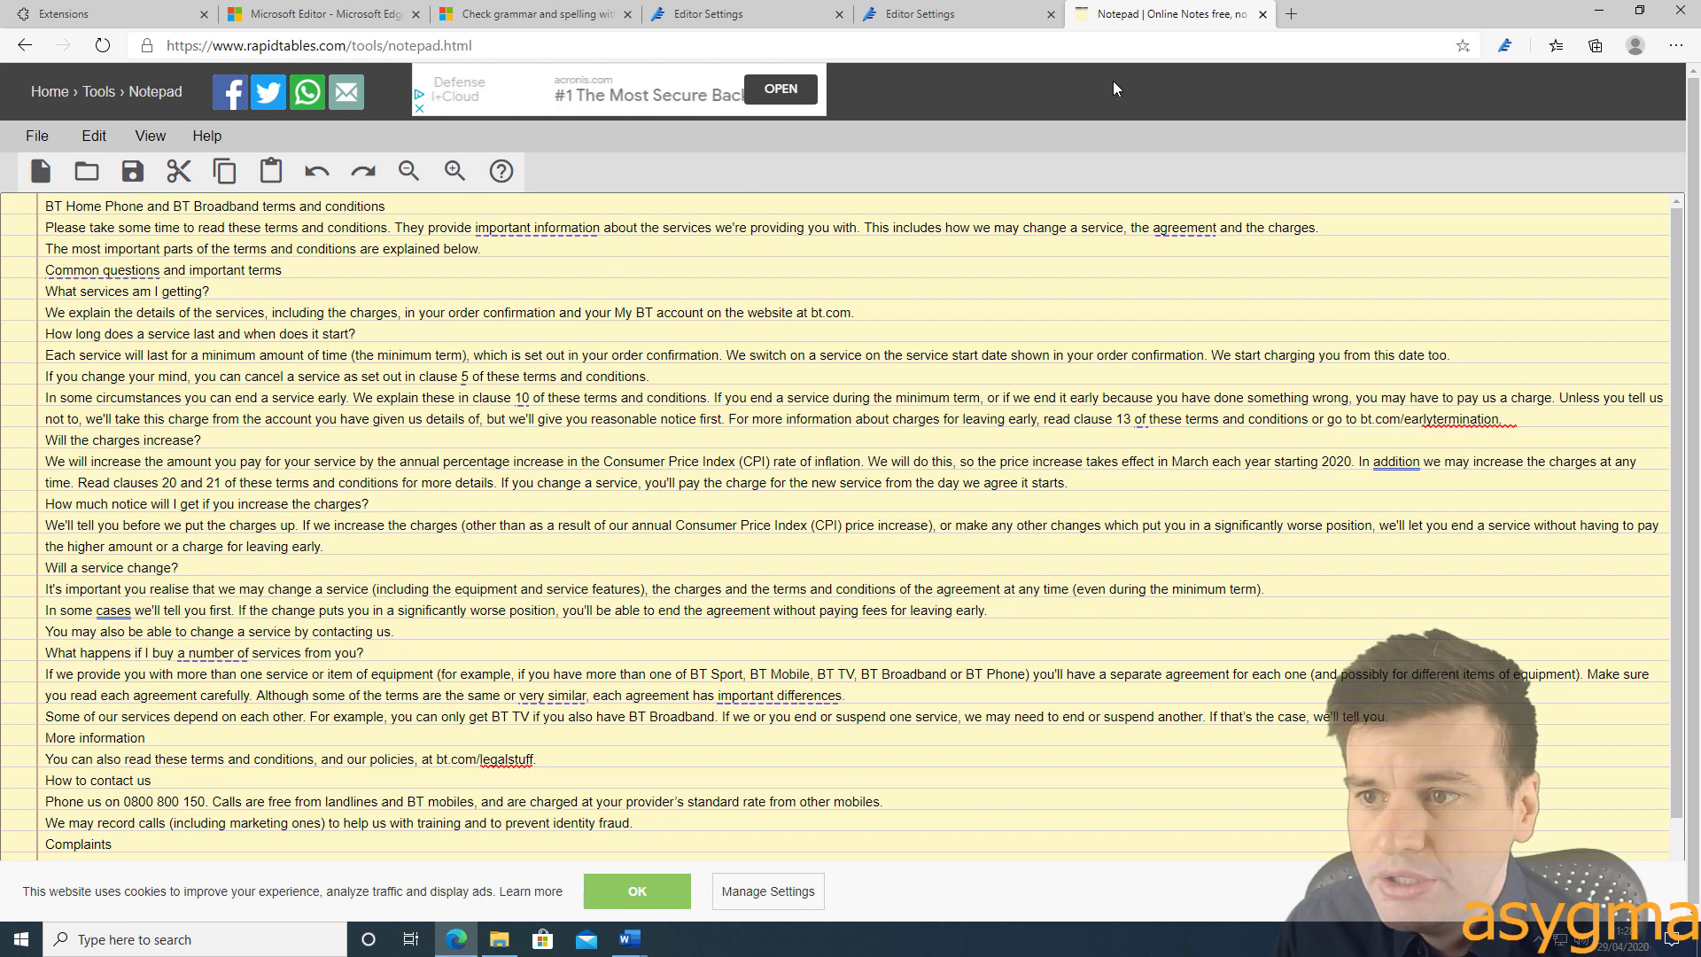
Load web.whatsapp.com in a new browser tab
{"action": "left_click", "coordinate": [1290, 15]}
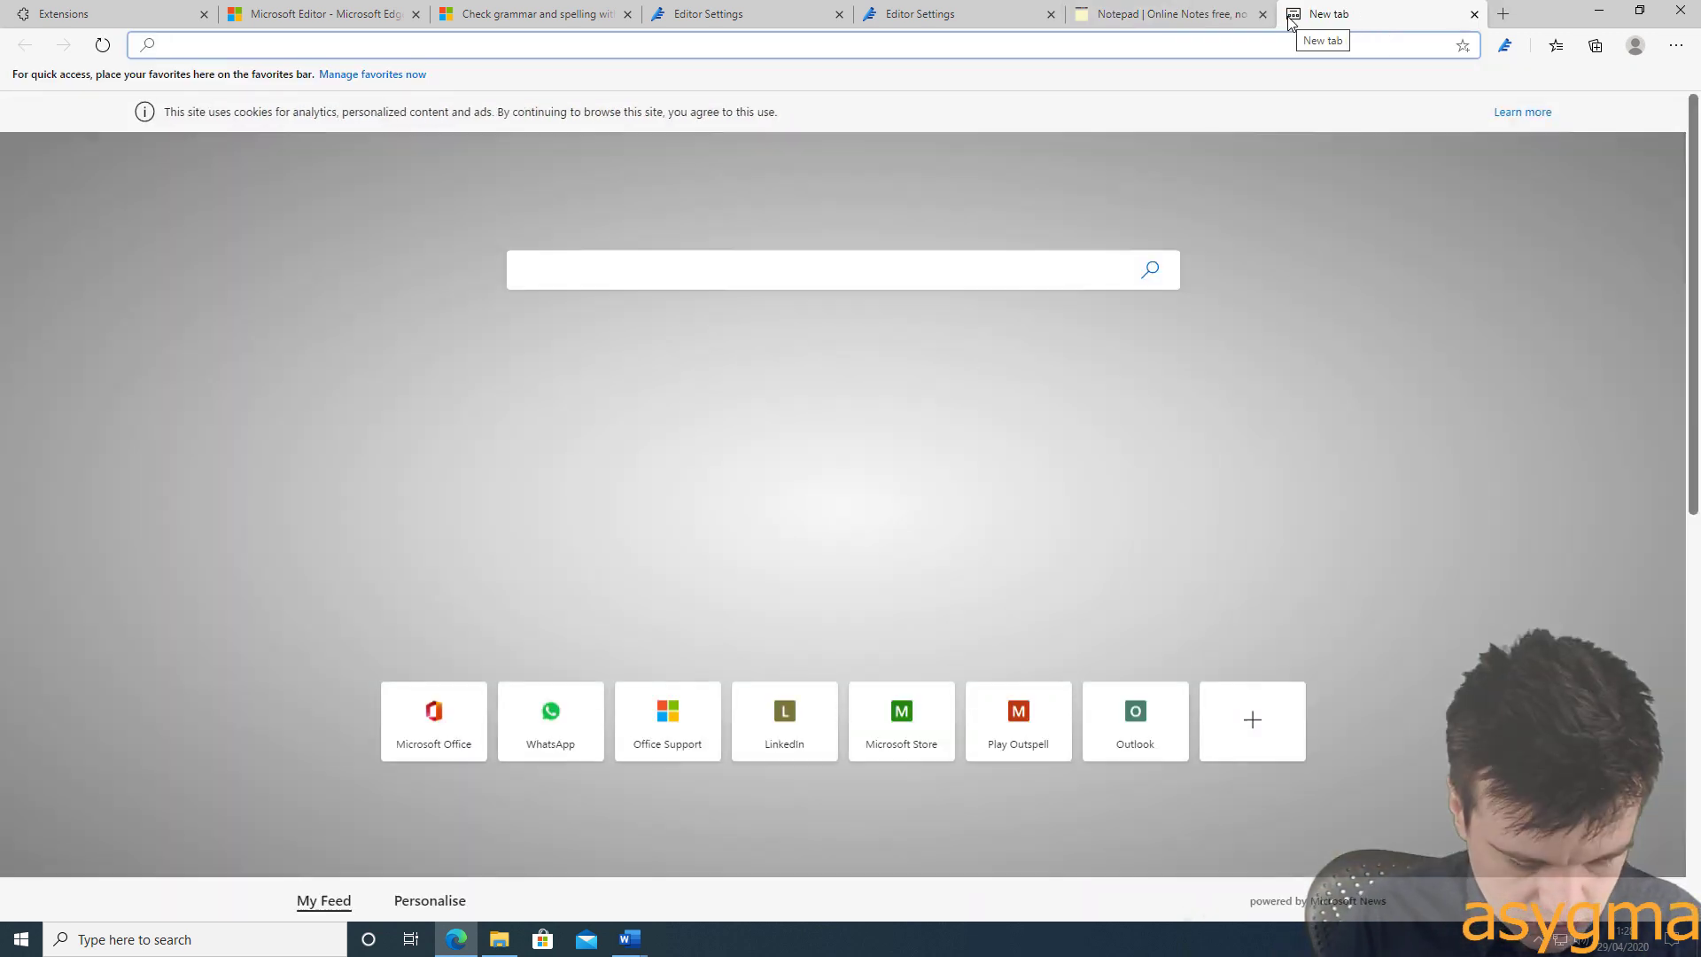
{"action": "type", "text": "what"}
{"action": "key", "text": "BackSpace"}
{"action": "key", "text": "BackSpace"}
{"action": "key", "text": "BackSpace"}
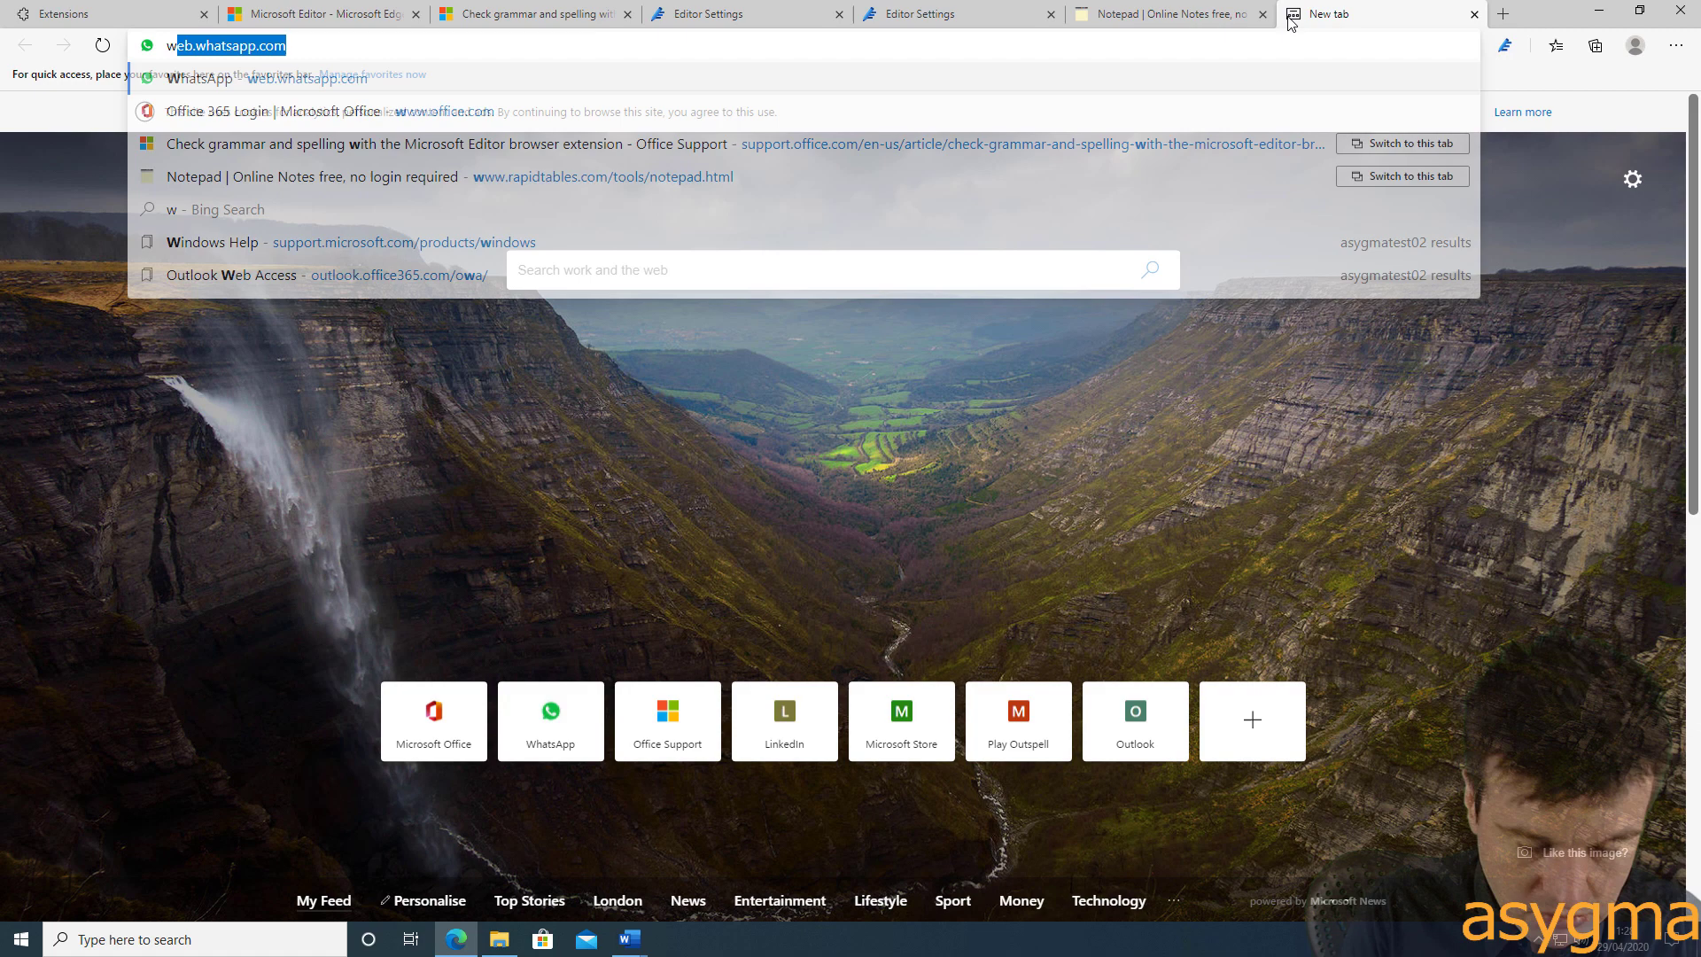
{"action": "type", "text": "eb"}
{"action": "key", "text": "Return"}
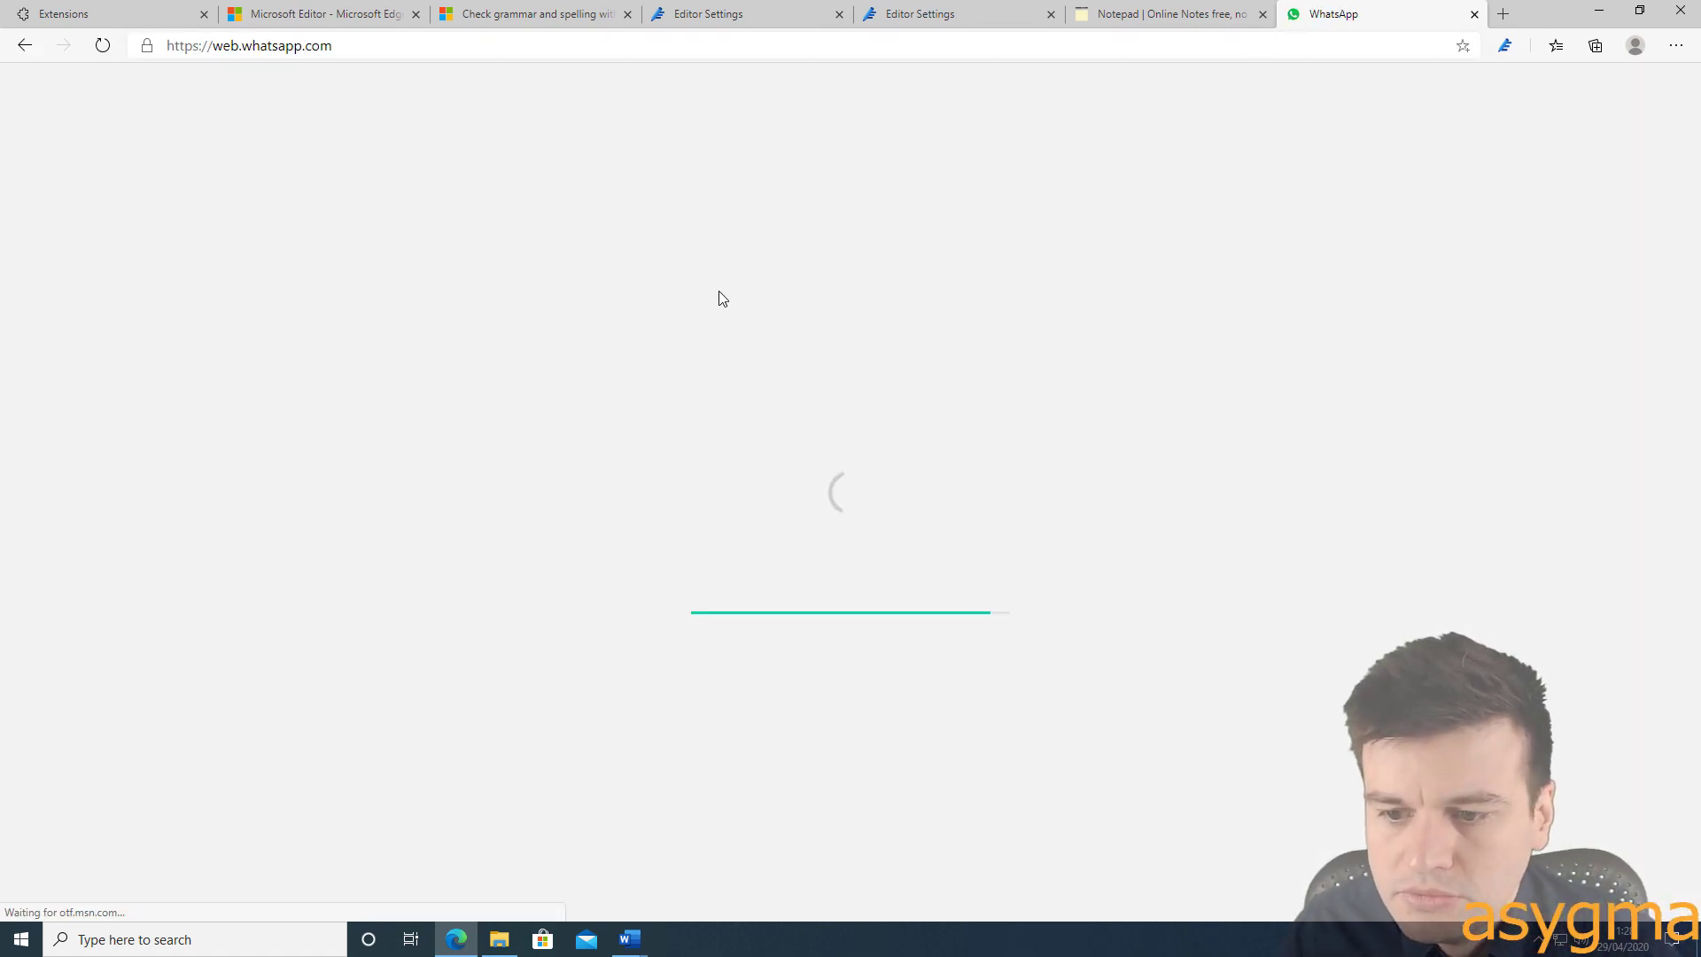
Switch to the 'random facebook posts' Word document and select the lost-internet-connection paragraph
{"action": "left_click", "coordinate": [629, 939]}
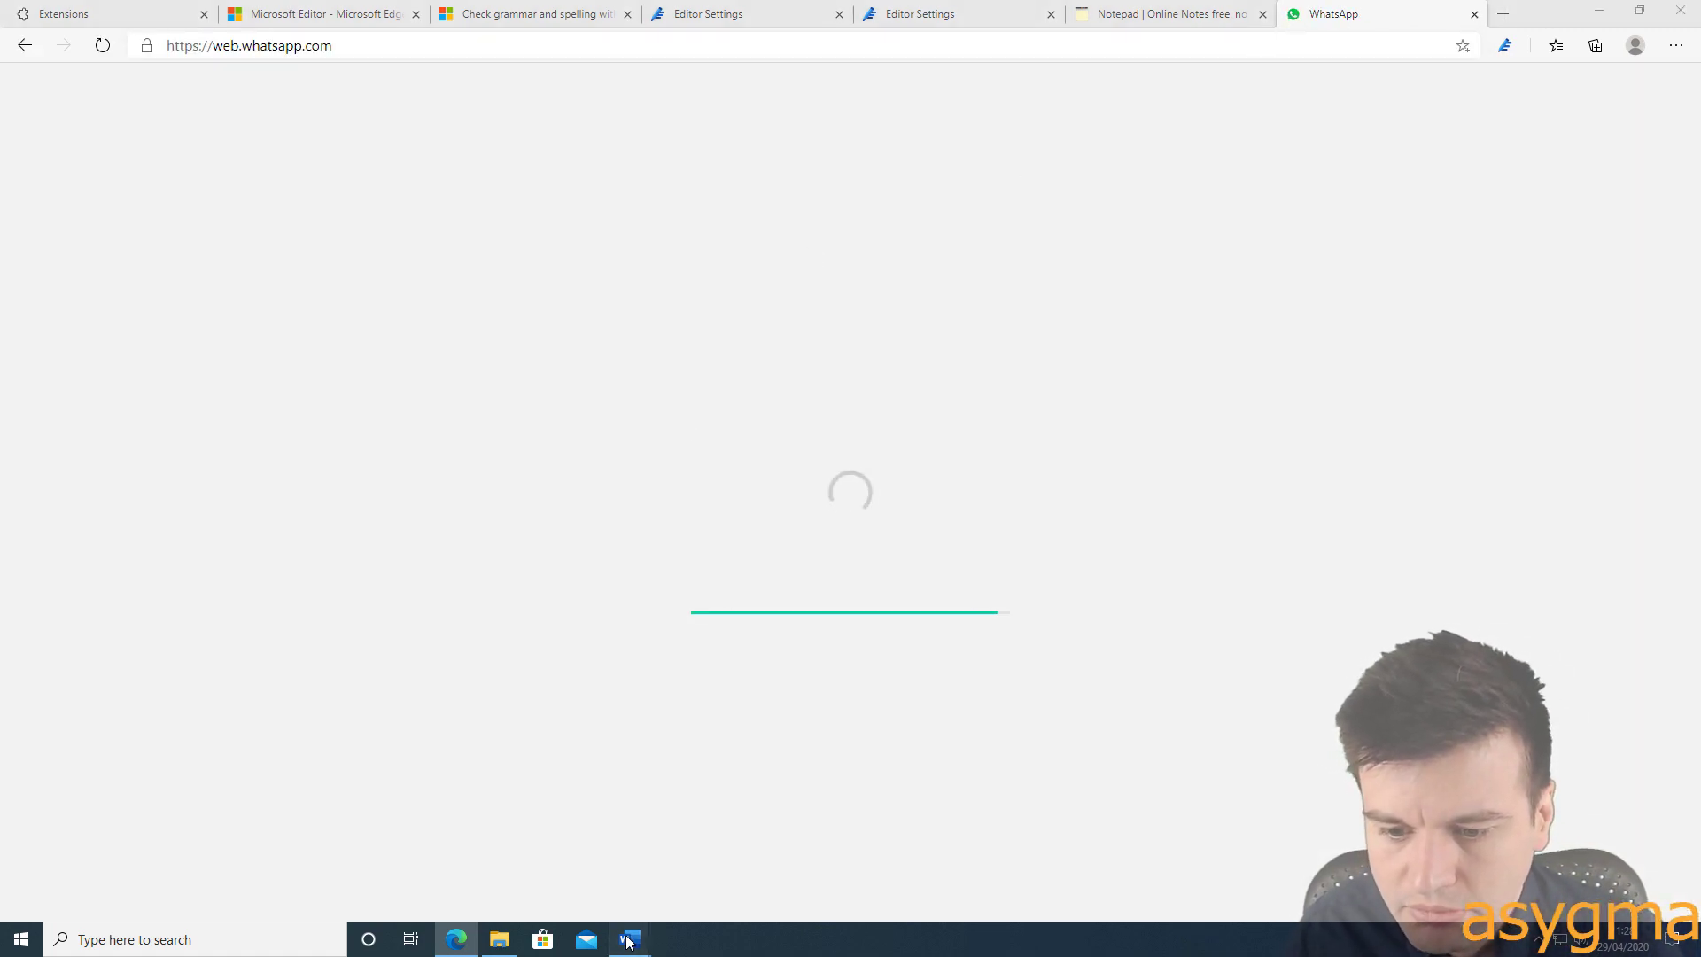
{"action": "left_click", "coordinate": [689, 870]}
{"action": "mouse_move", "coordinate": [629, 939]}
{"action": "left_click", "coordinate": [586, 896]}
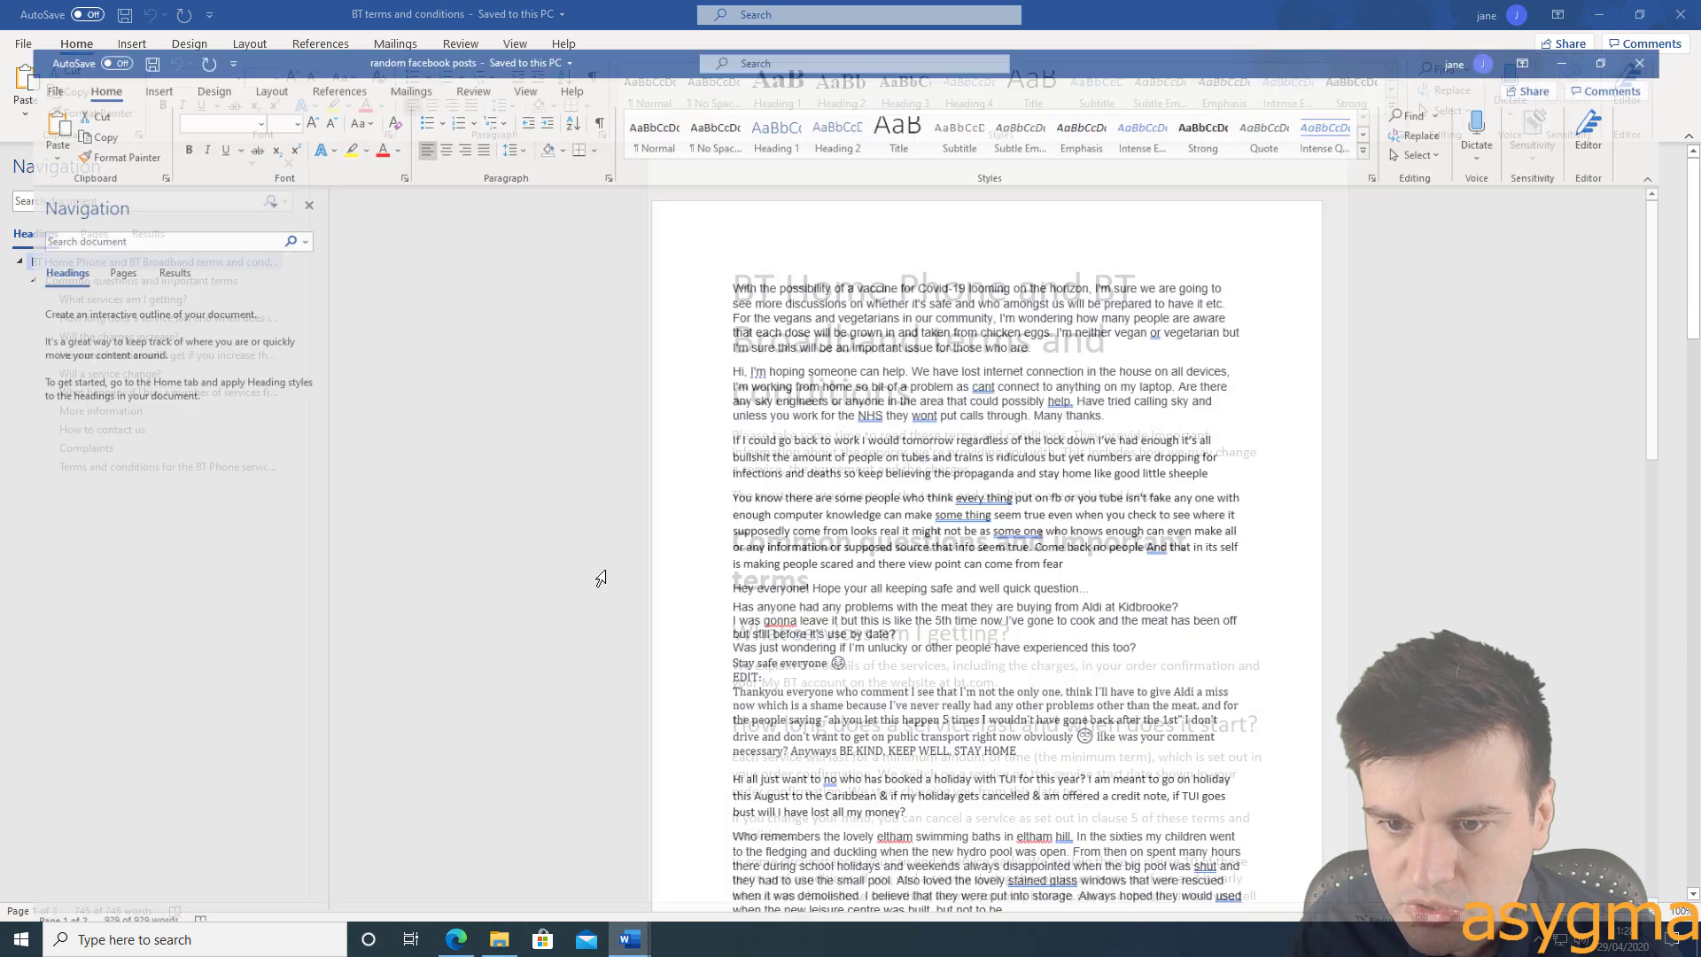
{"action": "left_click_drag", "start_coordinate": [826, 352], "coordinate": [732, 337]}
{"action": "key", "text": "ctrl+c"}
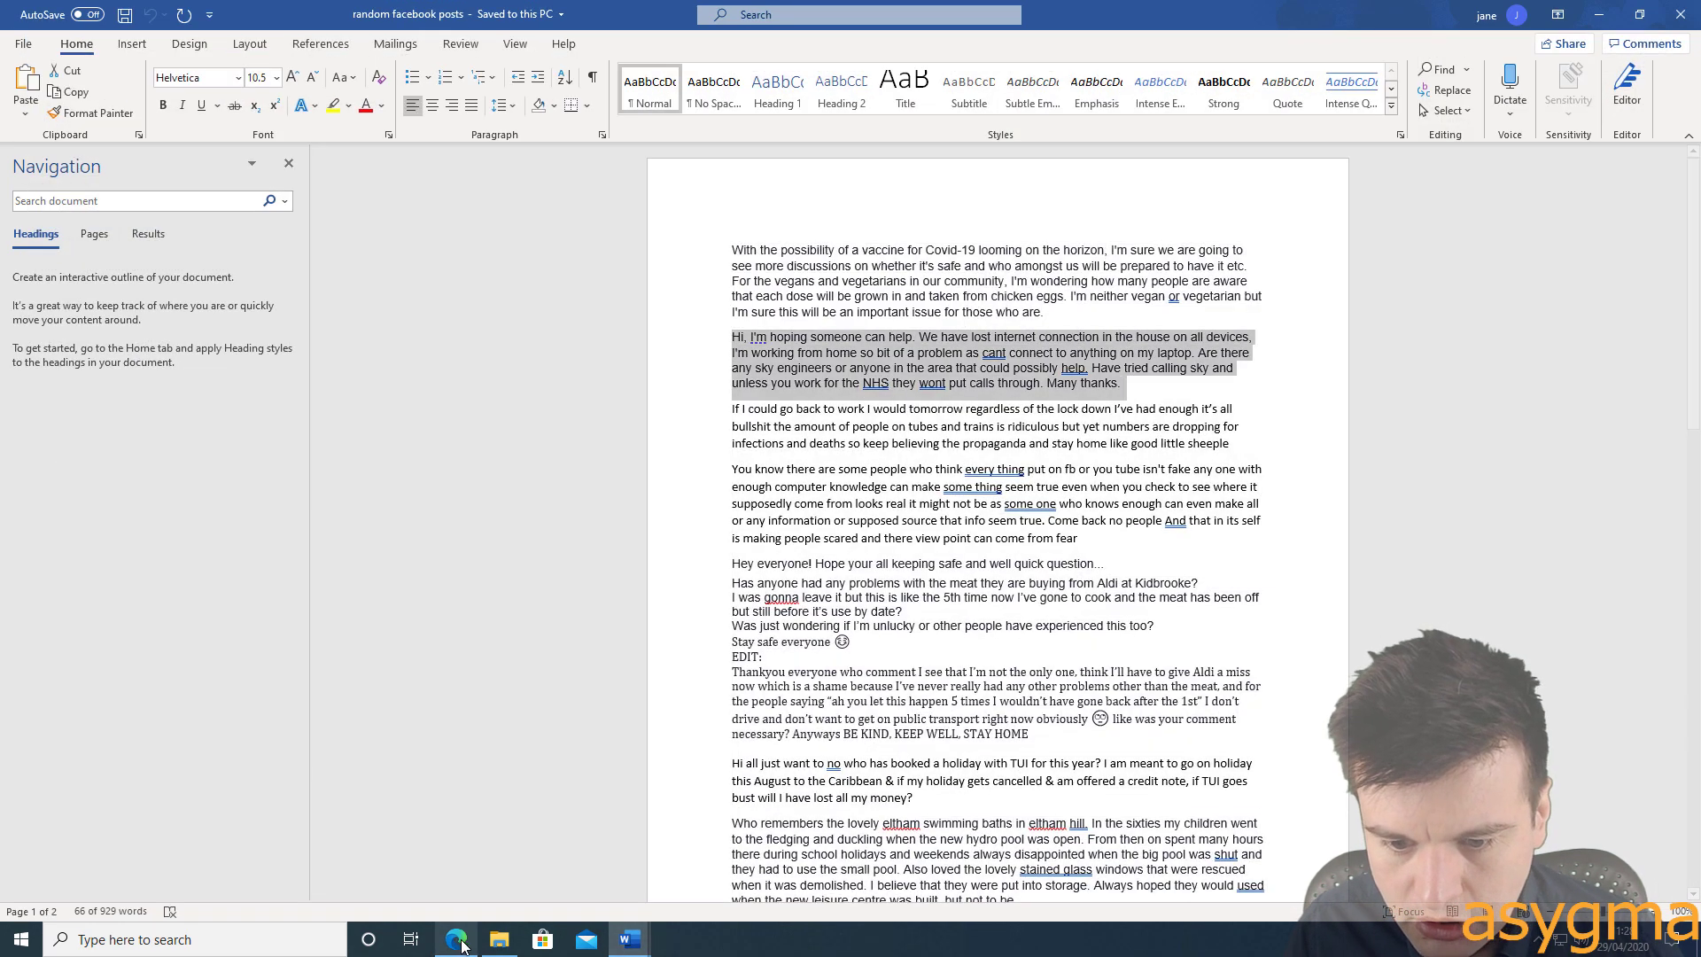
Paste the copied paragraph into the message box of the existing WhatsApp chat
{"action": "left_click", "coordinate": [457, 941]}
{"action": "left_click", "coordinate": [384, 211]}
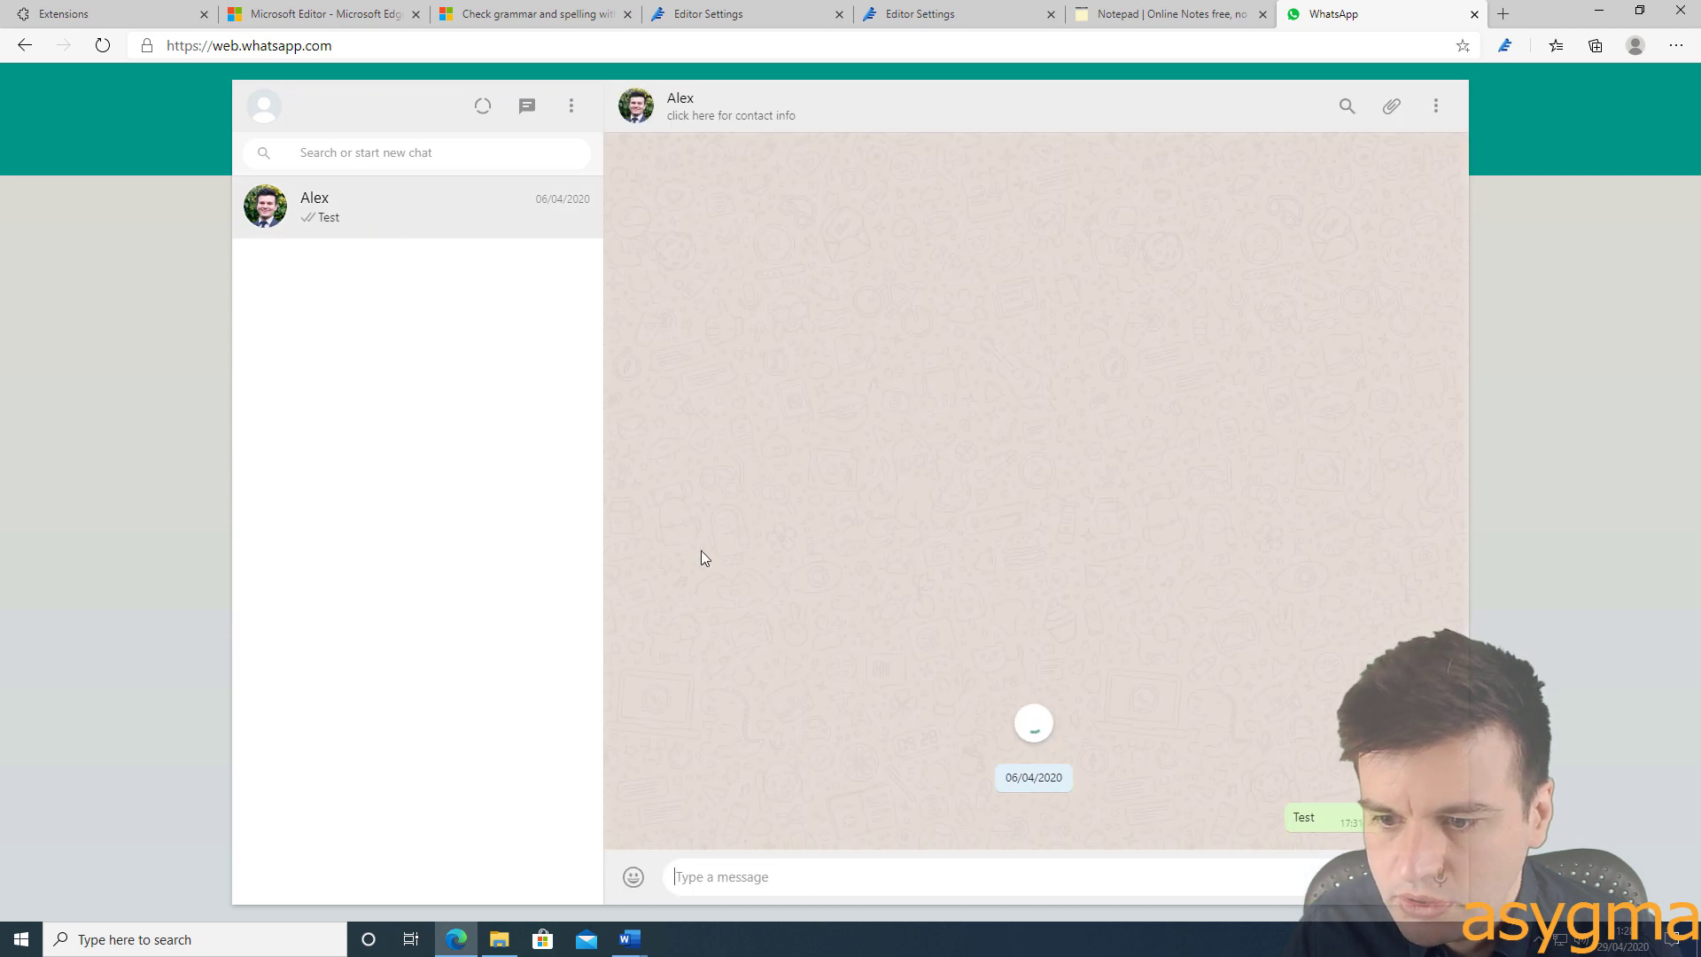
{"action": "left_click", "coordinate": [811, 879]}
{"action": "key", "text": "ctrl+v"}
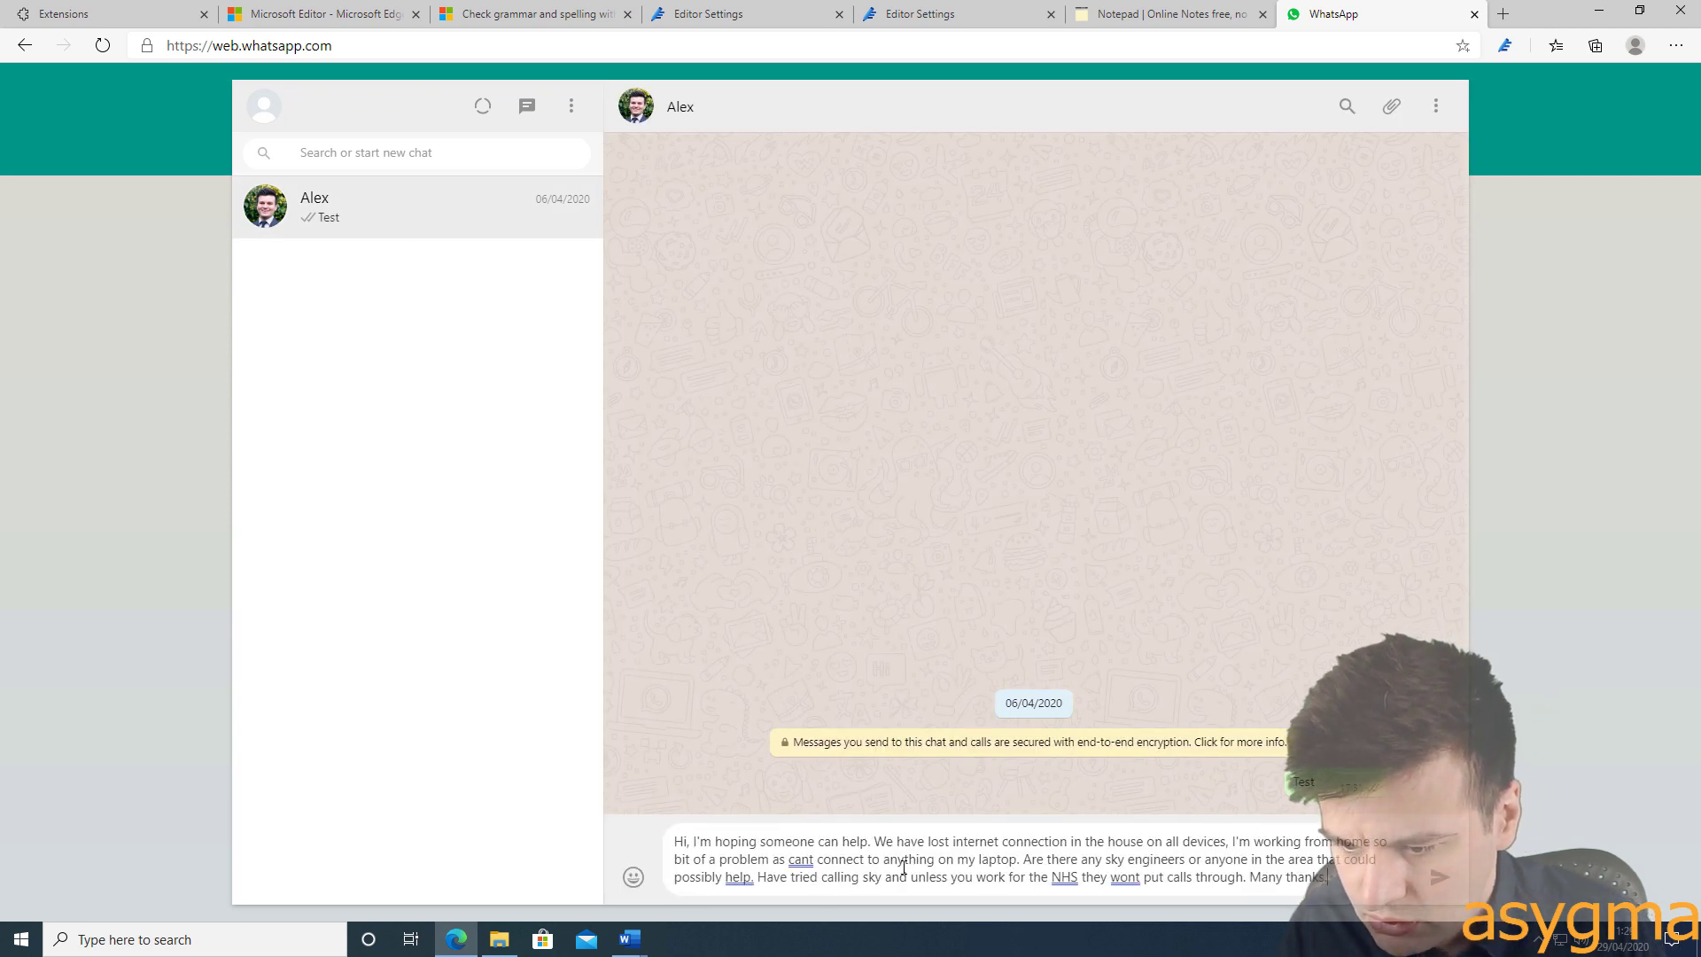
Accept Editor's fixes can't, help? and won't, send the message, then close WhatsApp
{"action": "left_click", "coordinate": [800, 859]}
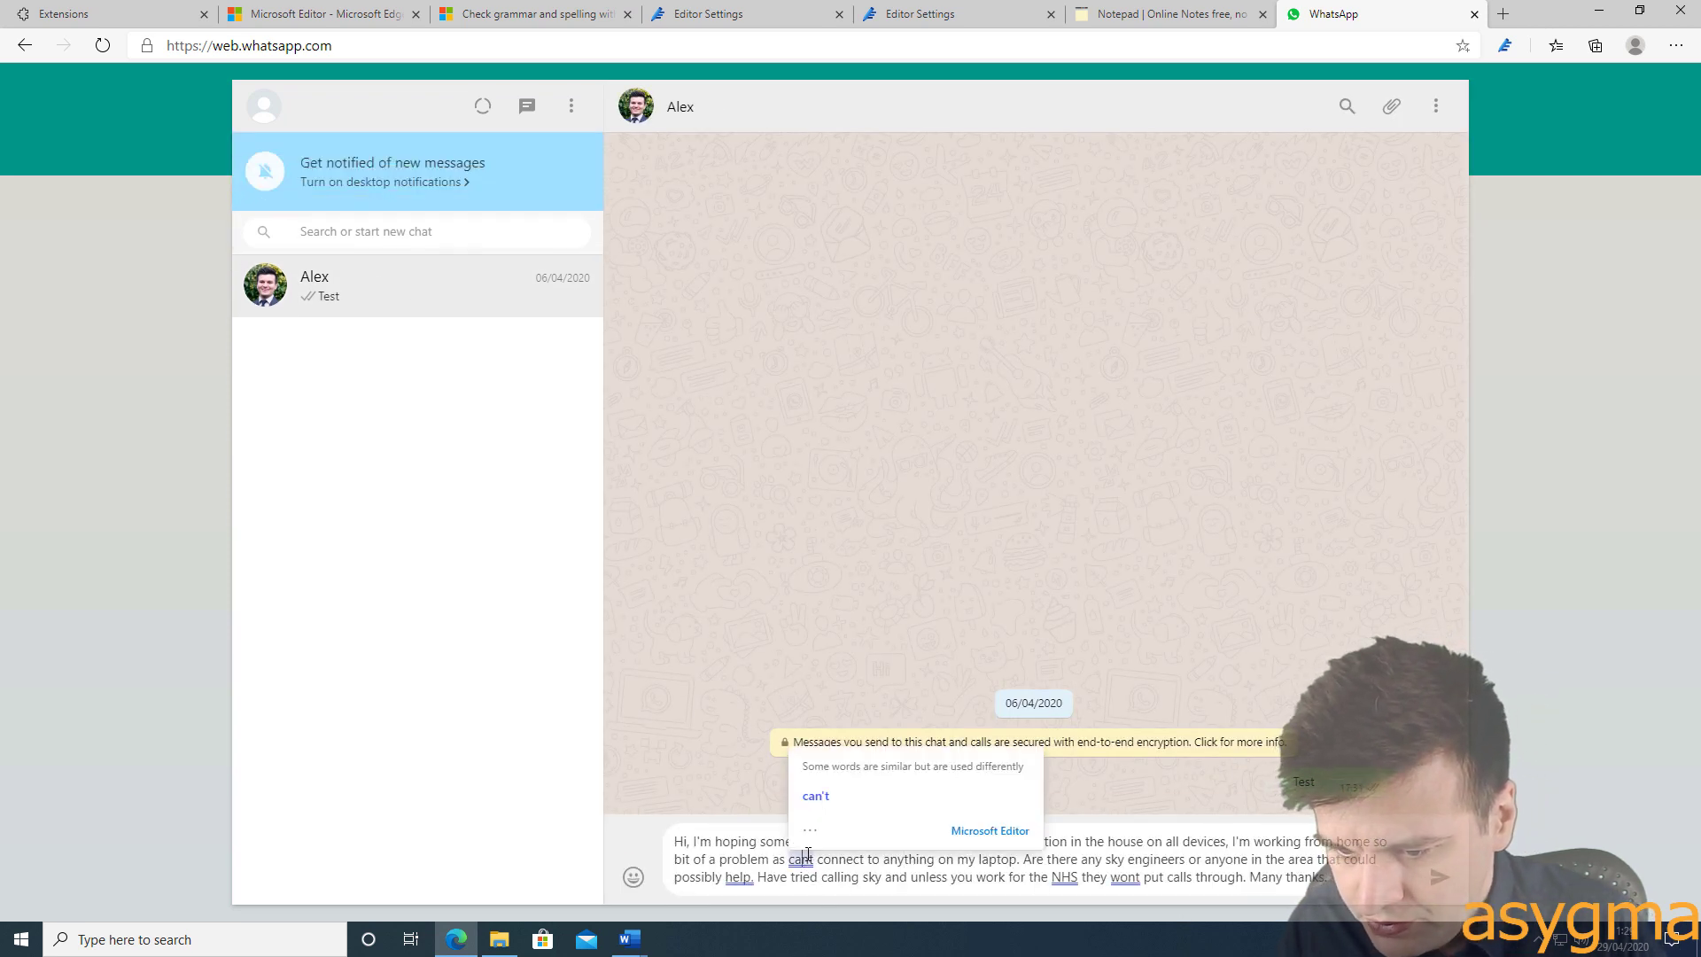
{"action": "left_click", "coordinate": [822, 796]}
{"action": "left_click", "coordinate": [739, 878]}
{"action": "left_click", "coordinate": [763, 816]}
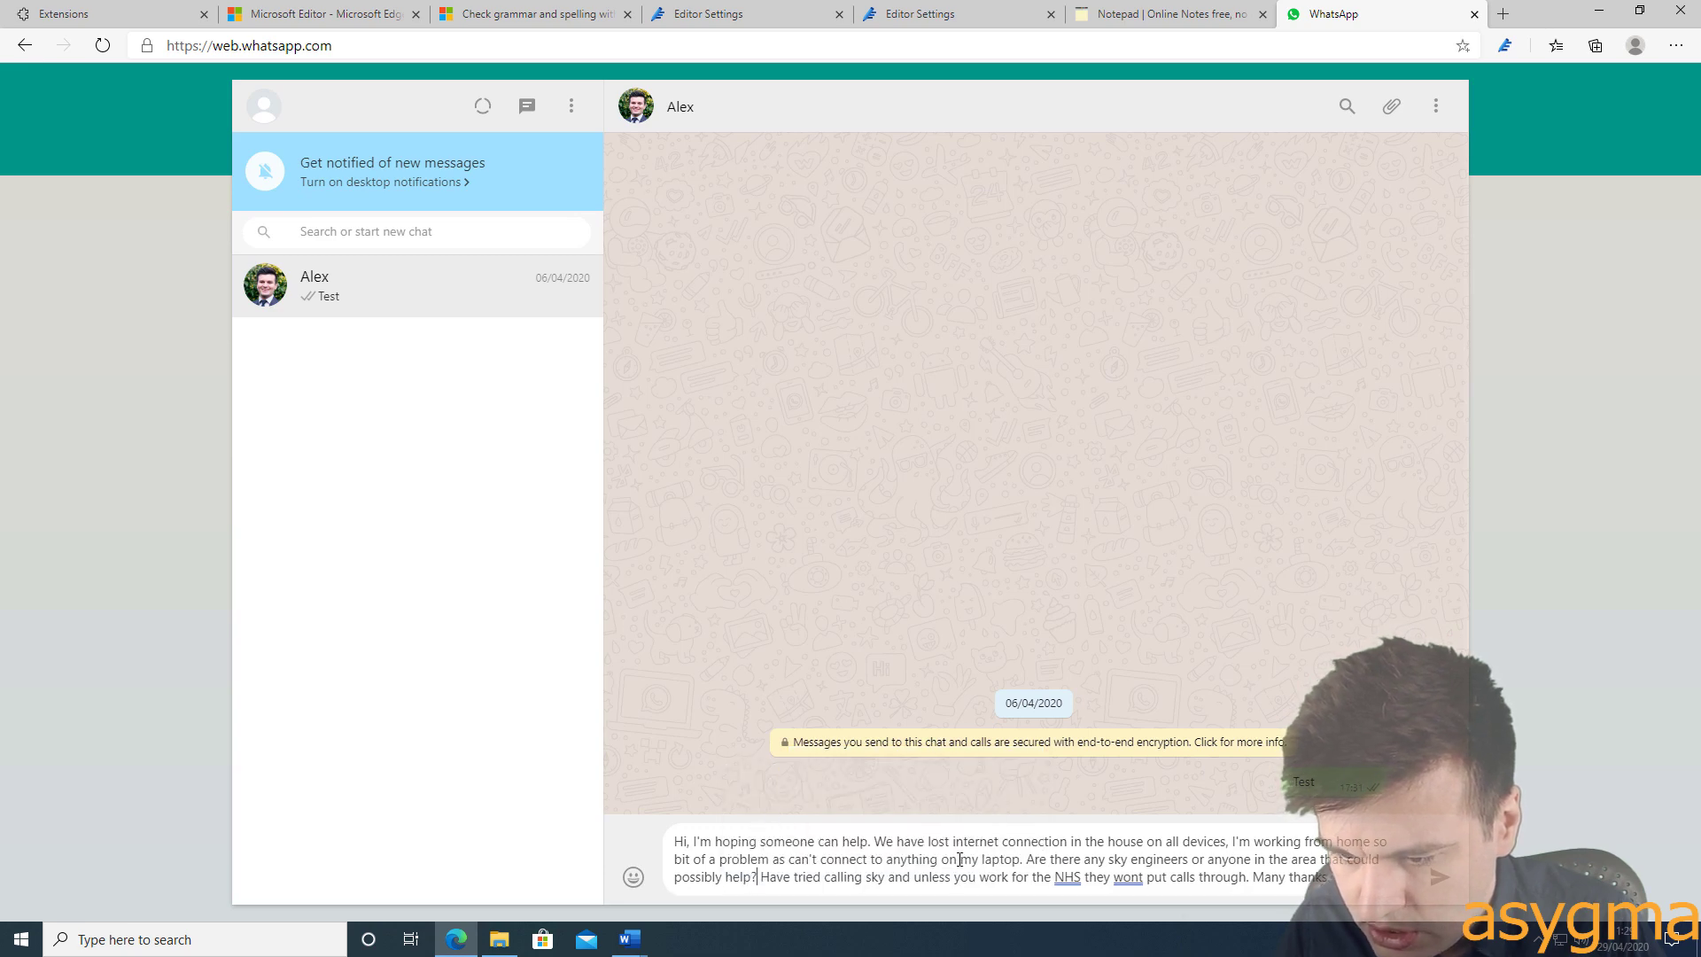
{"action": "left_click", "coordinate": [1112, 877]}
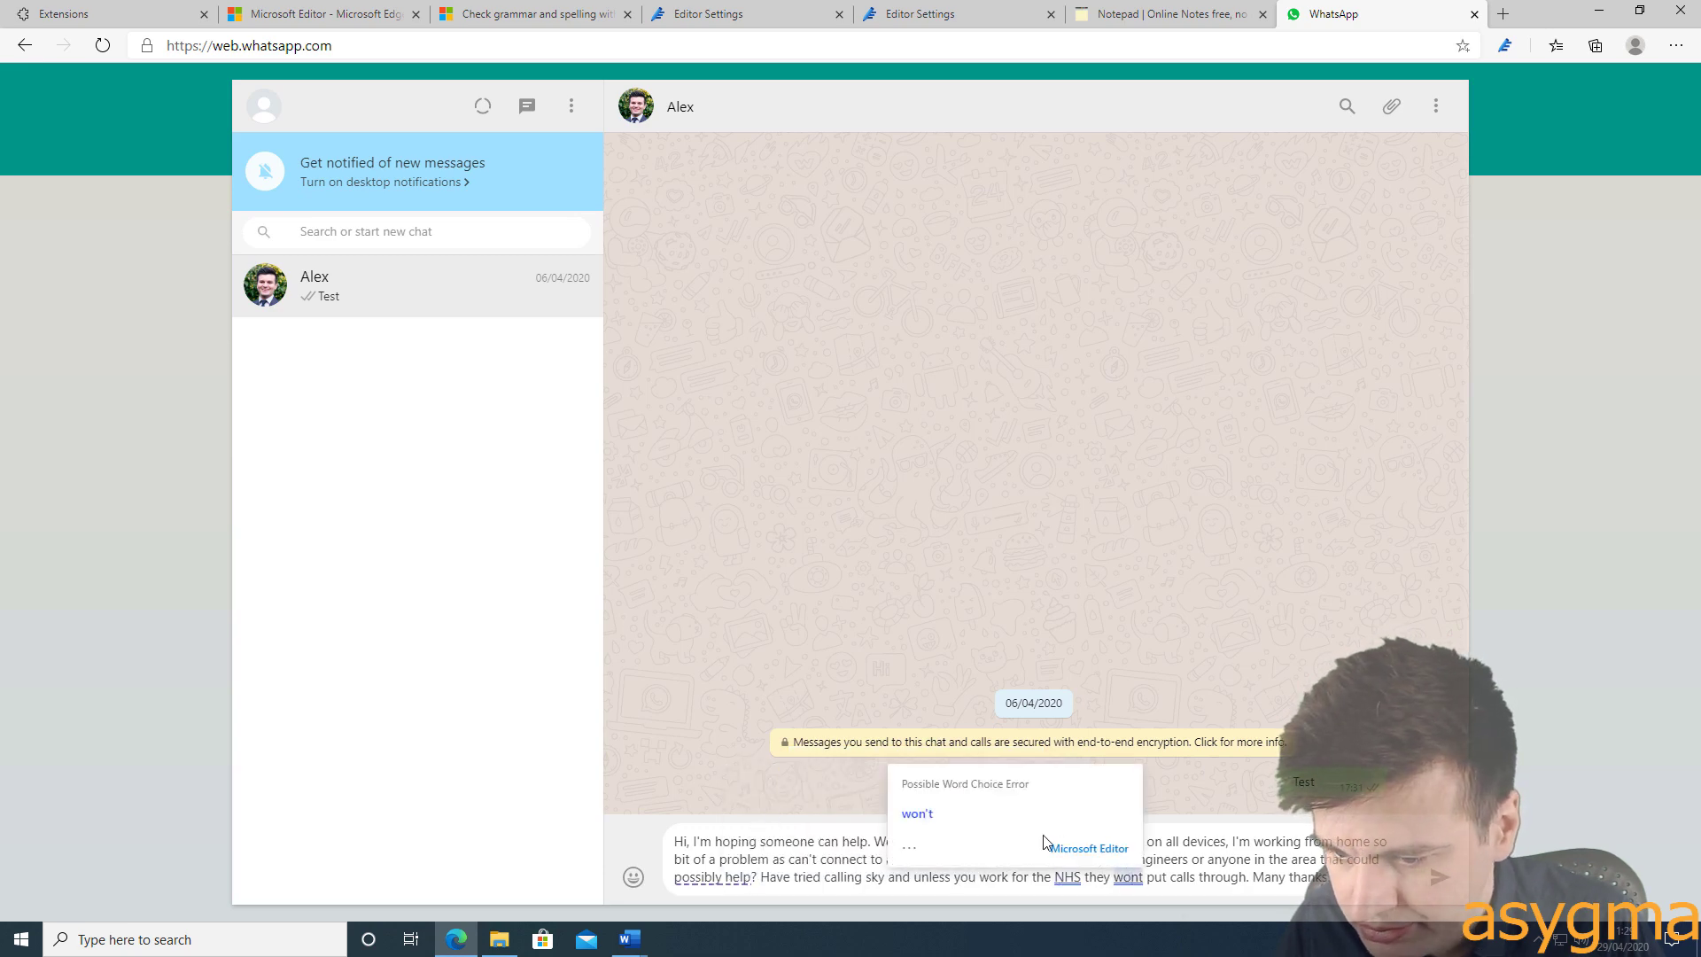
{"action": "left_click", "coordinate": [910, 806]}
{"action": "left_click", "coordinate": [1437, 877]}
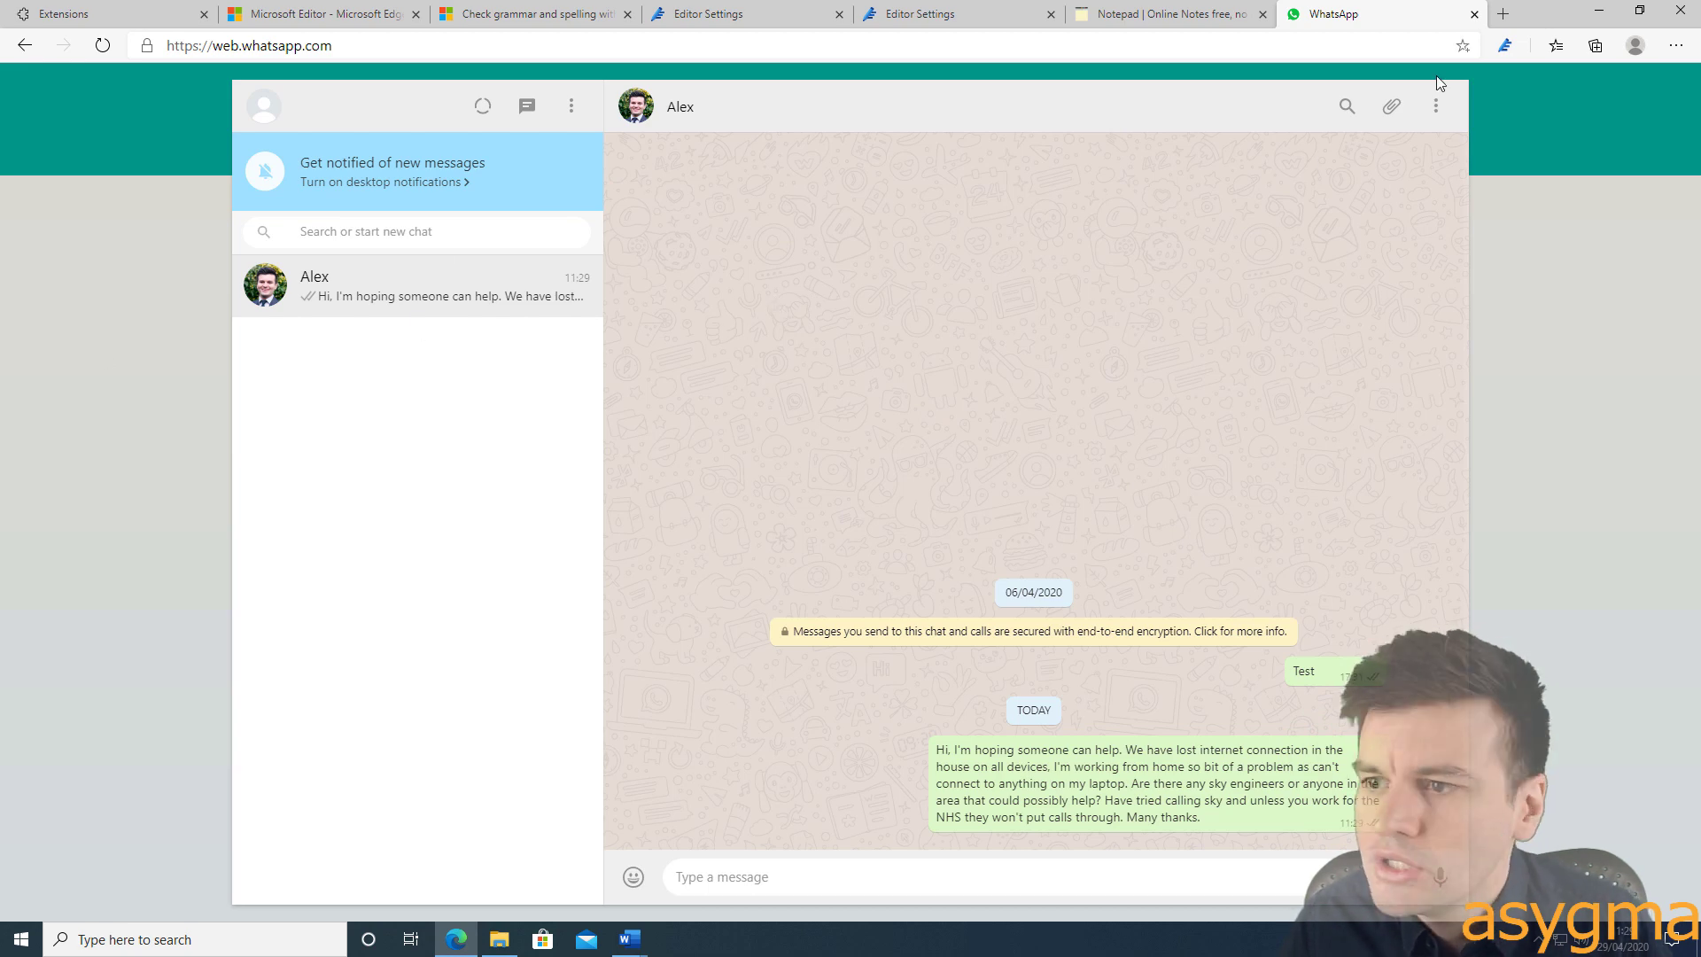
{"action": "left_click", "coordinate": [1475, 14]}
Close the online notepad tab and dismiss Word's recent-documents list on the taskbar
{"action": "left_click", "coordinate": [1262, 14]}
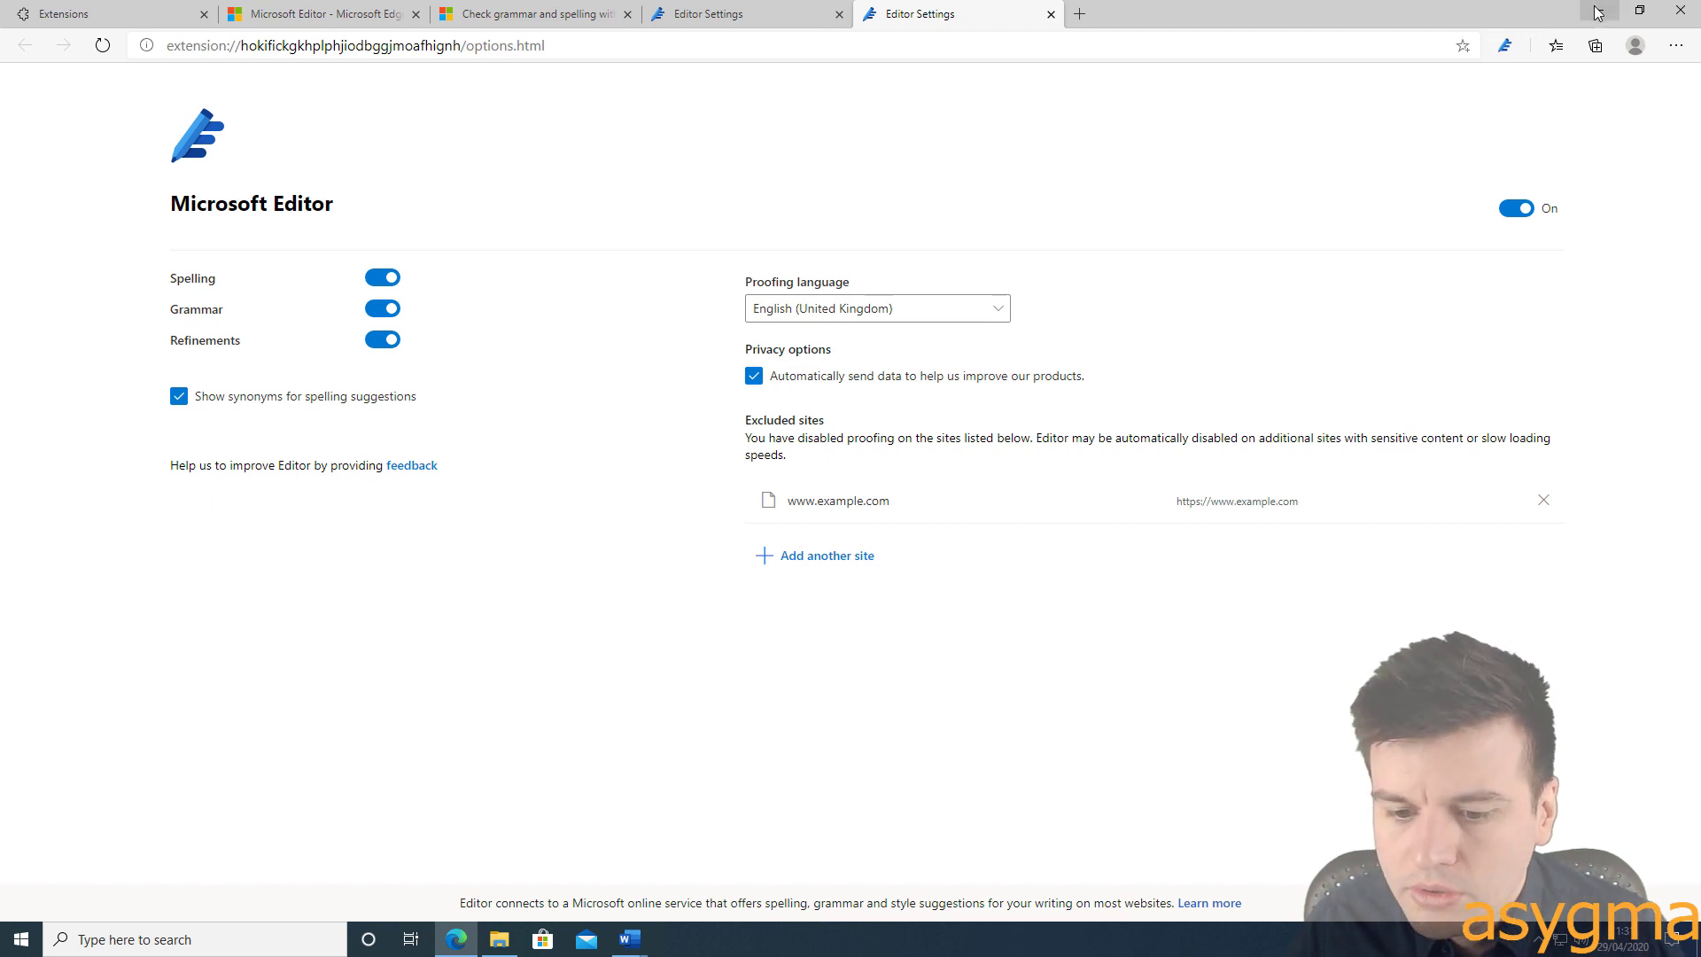
{"action": "left_click", "coordinate": [628, 939]}
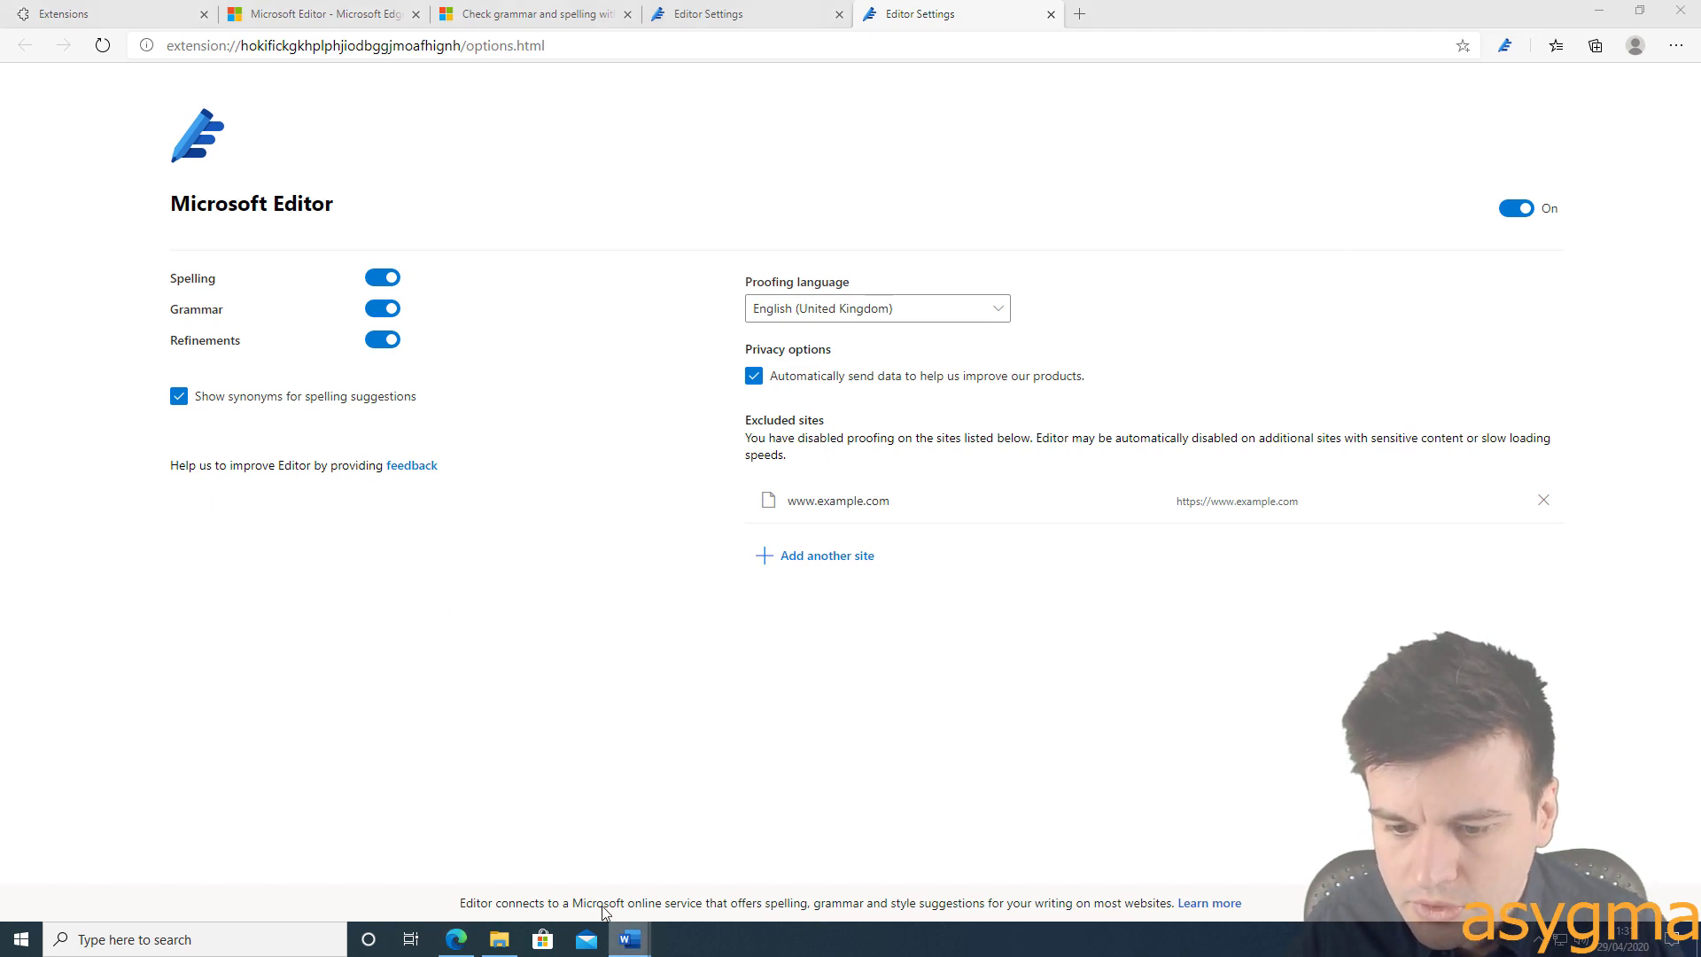
{"action": "left_click_drag", "start_coordinate": [603, 913], "coordinate": [610, 916]}
{"action": "left_click", "coordinate": [618, 919]}
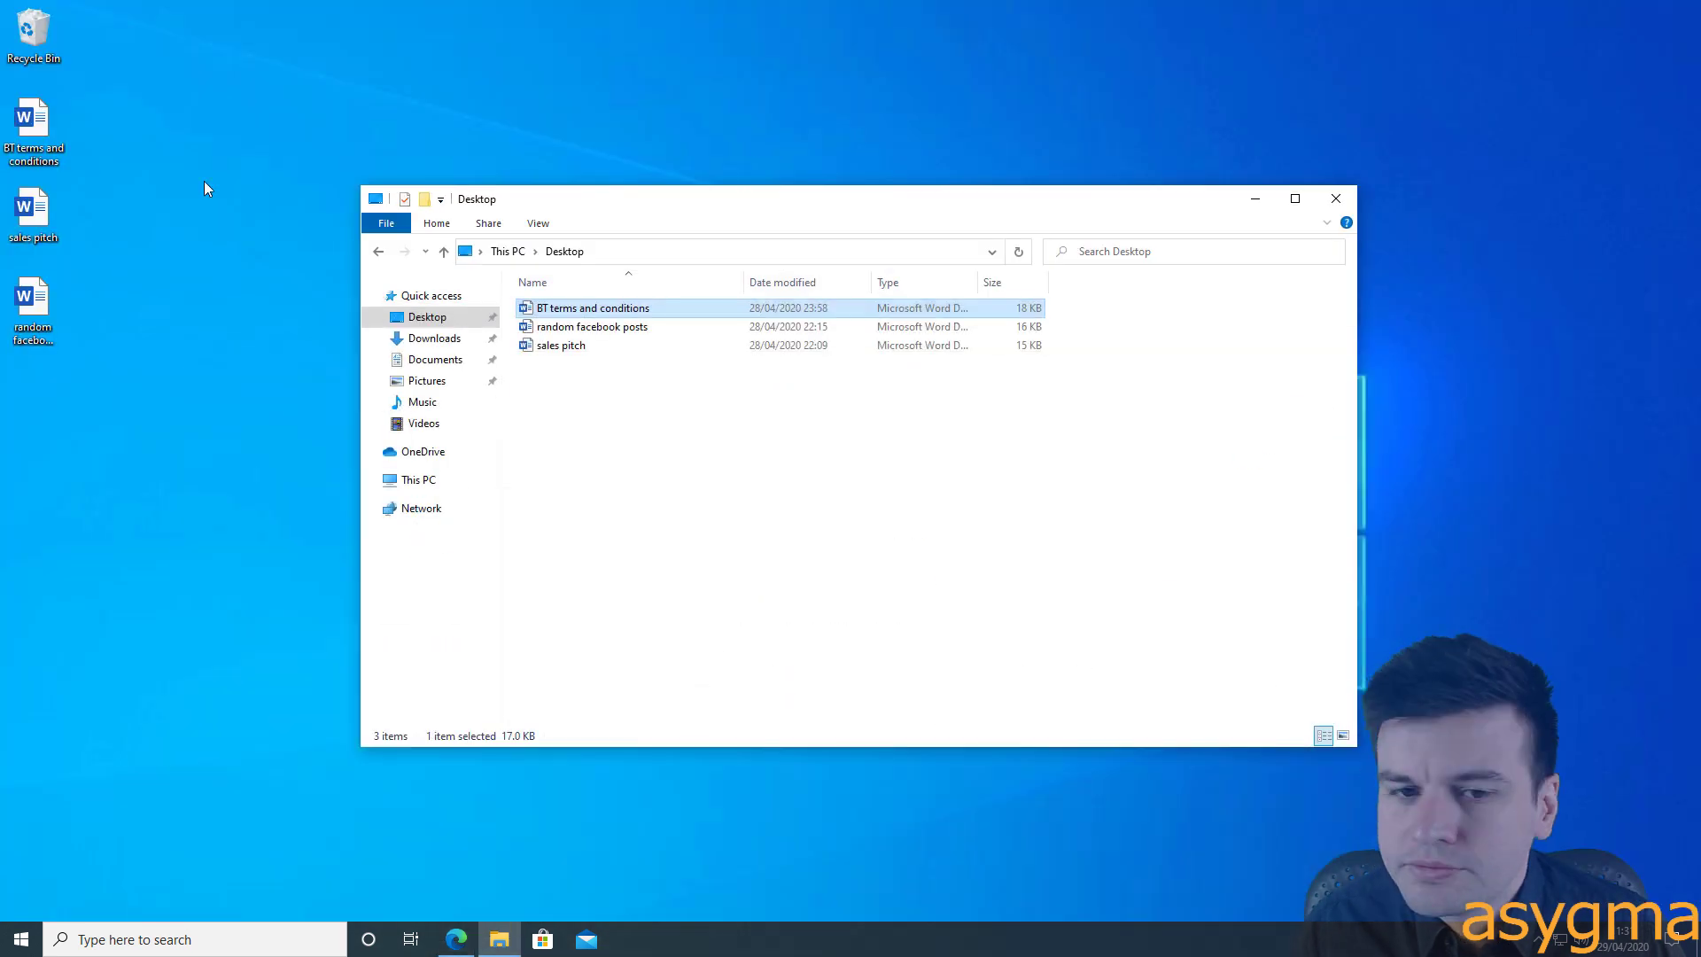
Launch the BT terms and conditions file from File Explorer's Desktop folder into Word
{"action": "left_click", "coordinate": [175, 195]}
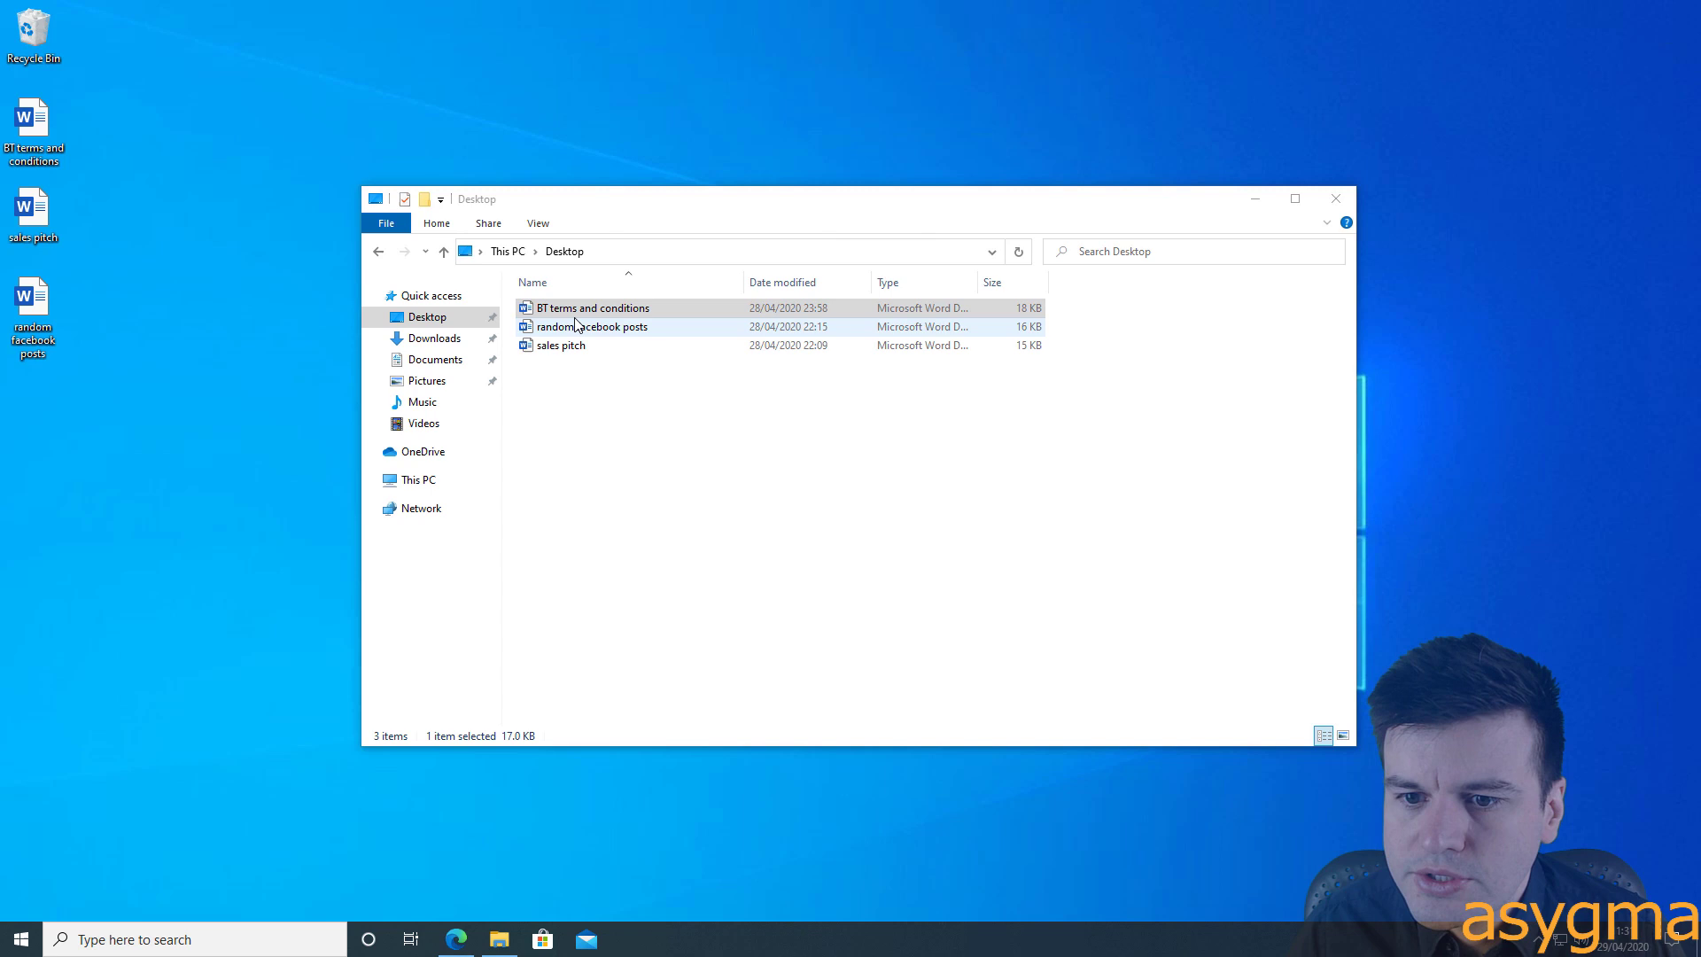
{"action": "left_click", "coordinate": [568, 314]}
{"action": "double_click", "coordinate": [570, 317]}
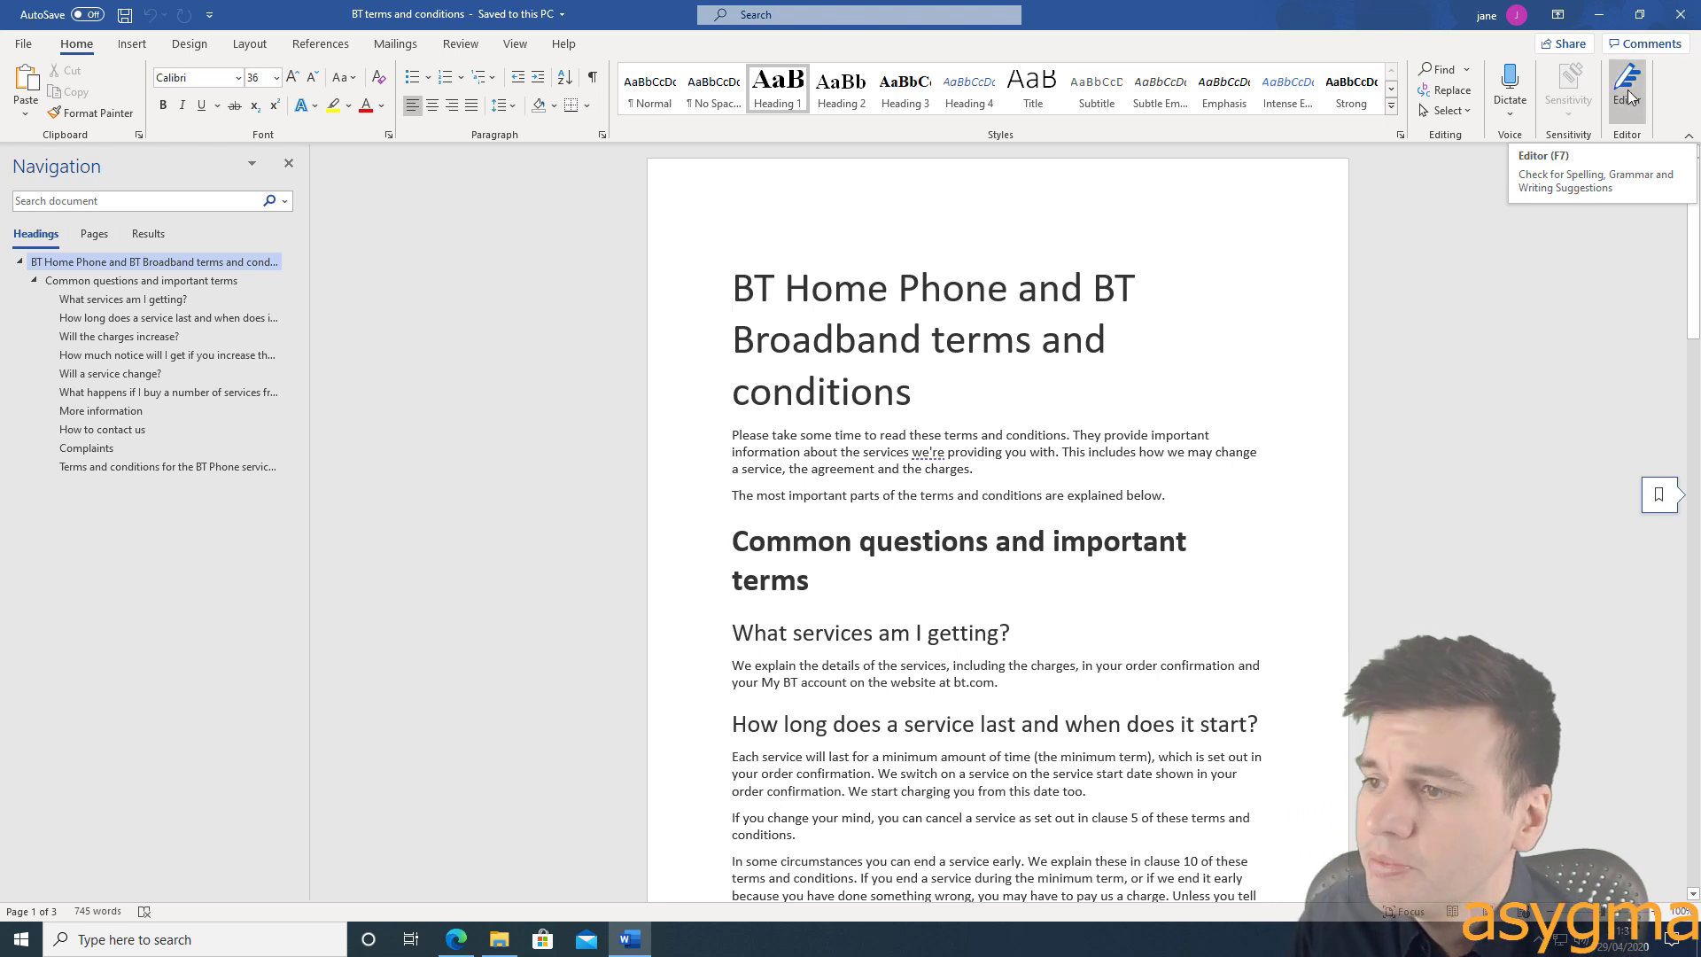
Run Editor on the BT terms document (14 suggestions) and inspect its Grammar & Refinements proofing options without changes
{"action": "left_click", "coordinate": [1626, 88]}
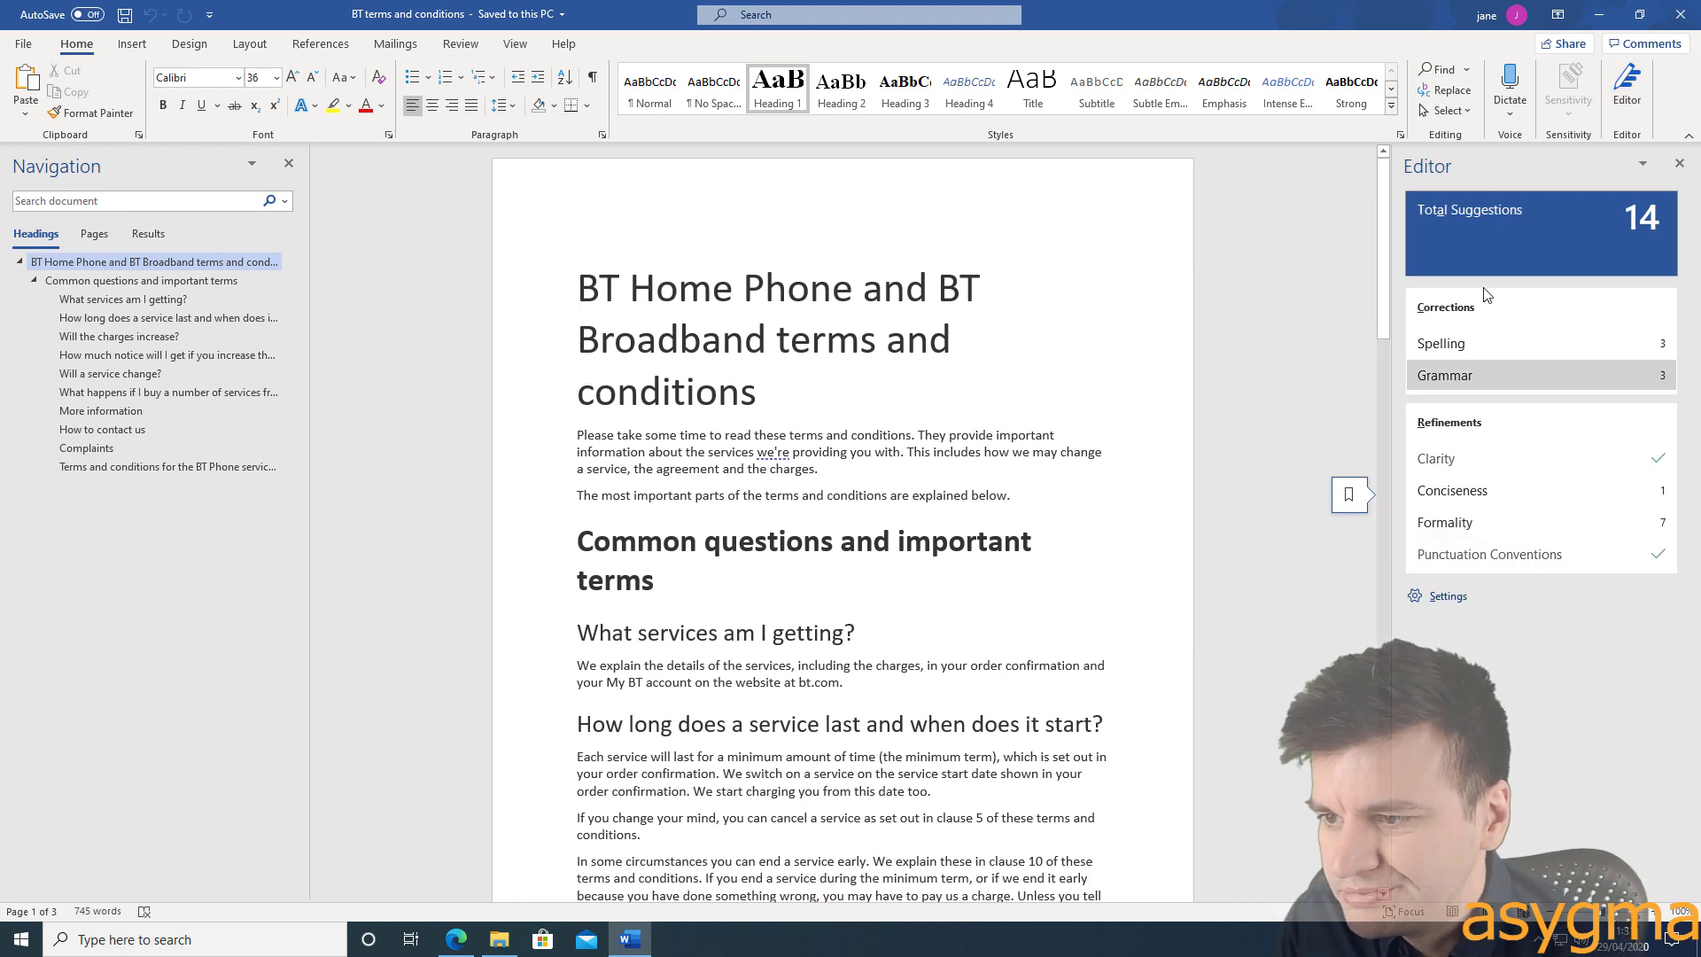
{"action": "left_click", "coordinate": [1440, 596]}
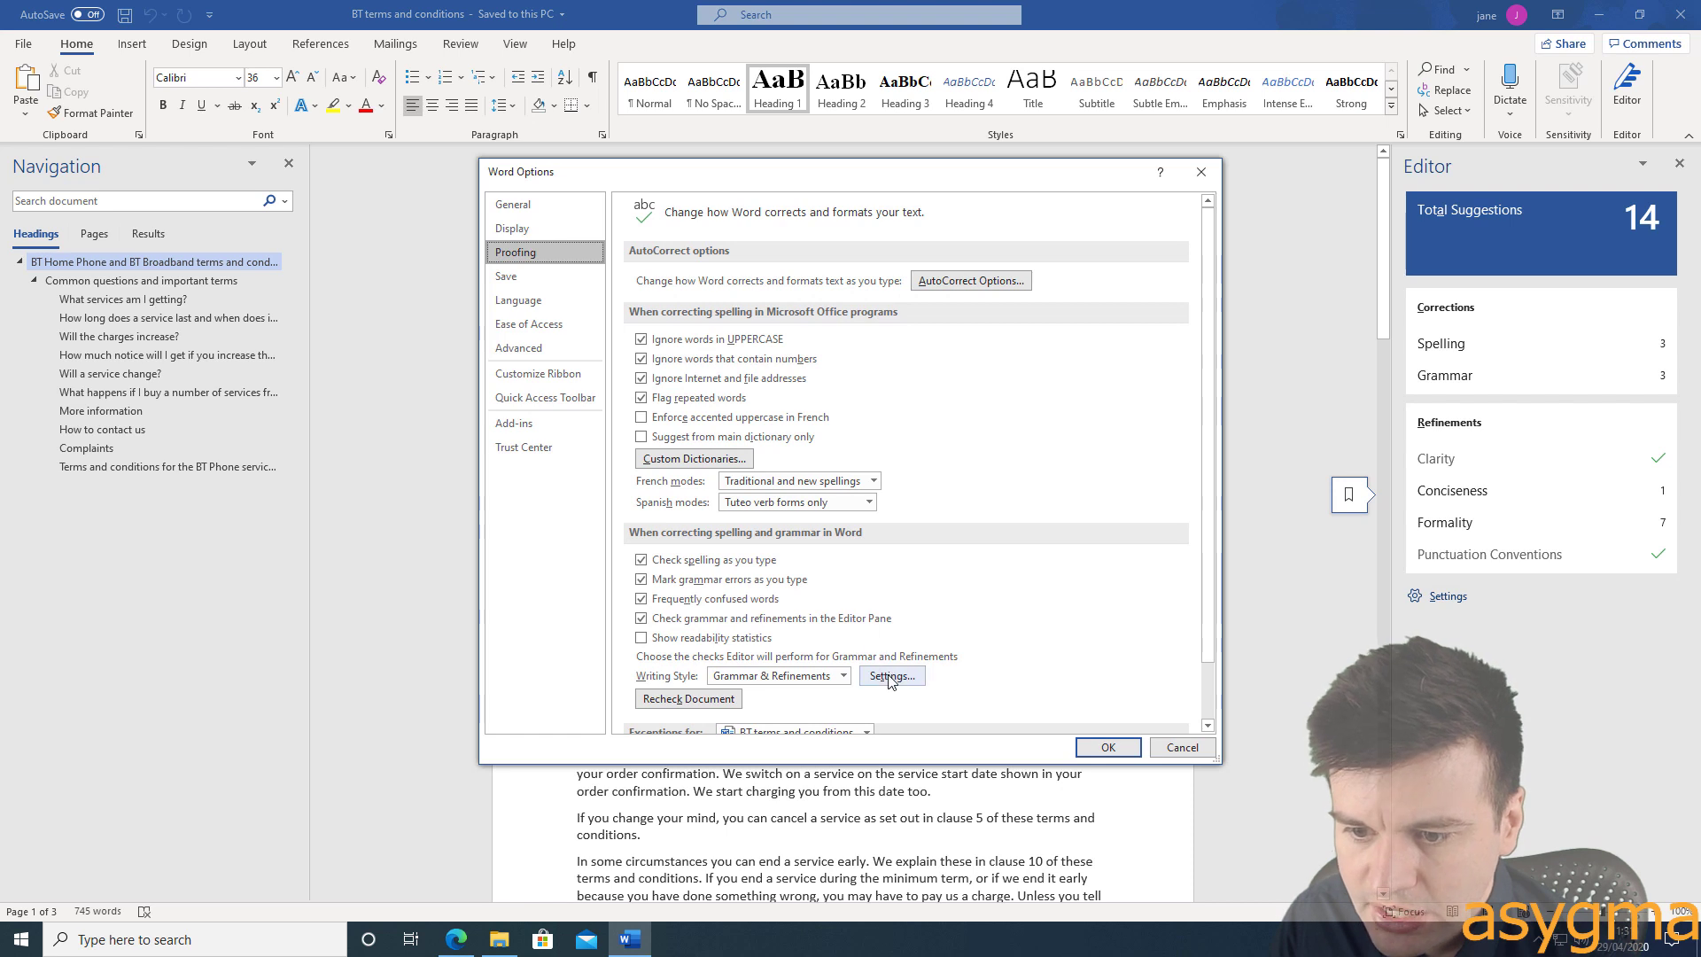
{"action": "left_click", "coordinate": [891, 677]}
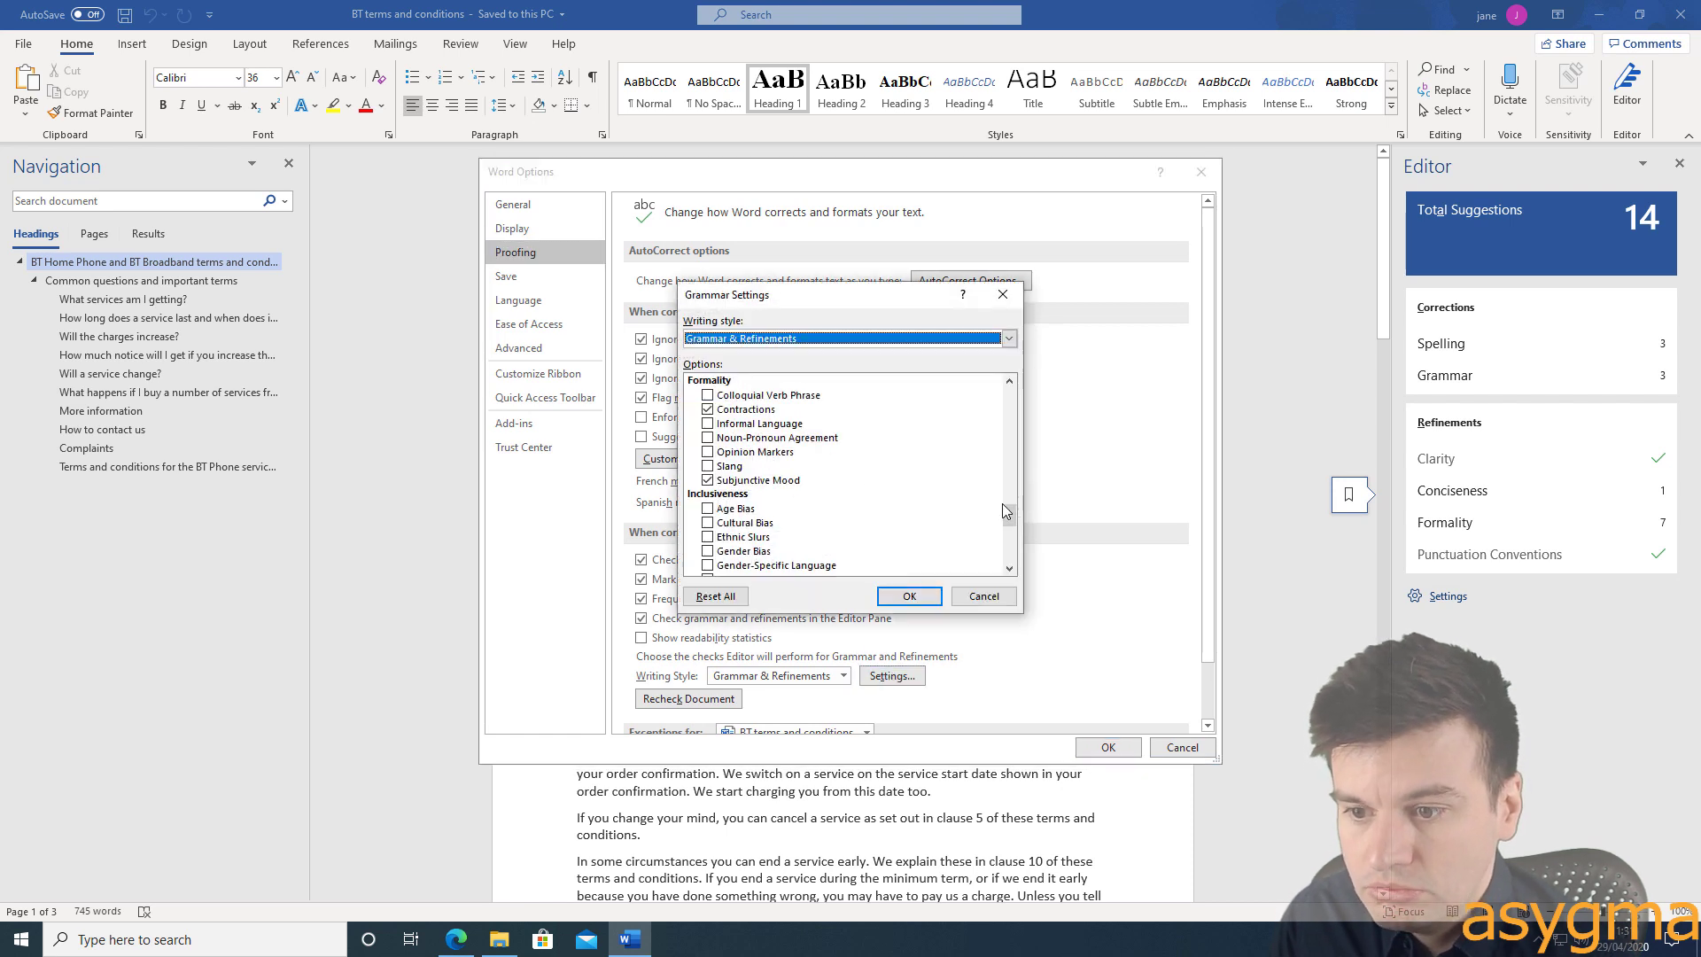
{"action": "left_click_drag", "start_coordinate": [1008, 520], "coordinate": [1006, 554]}
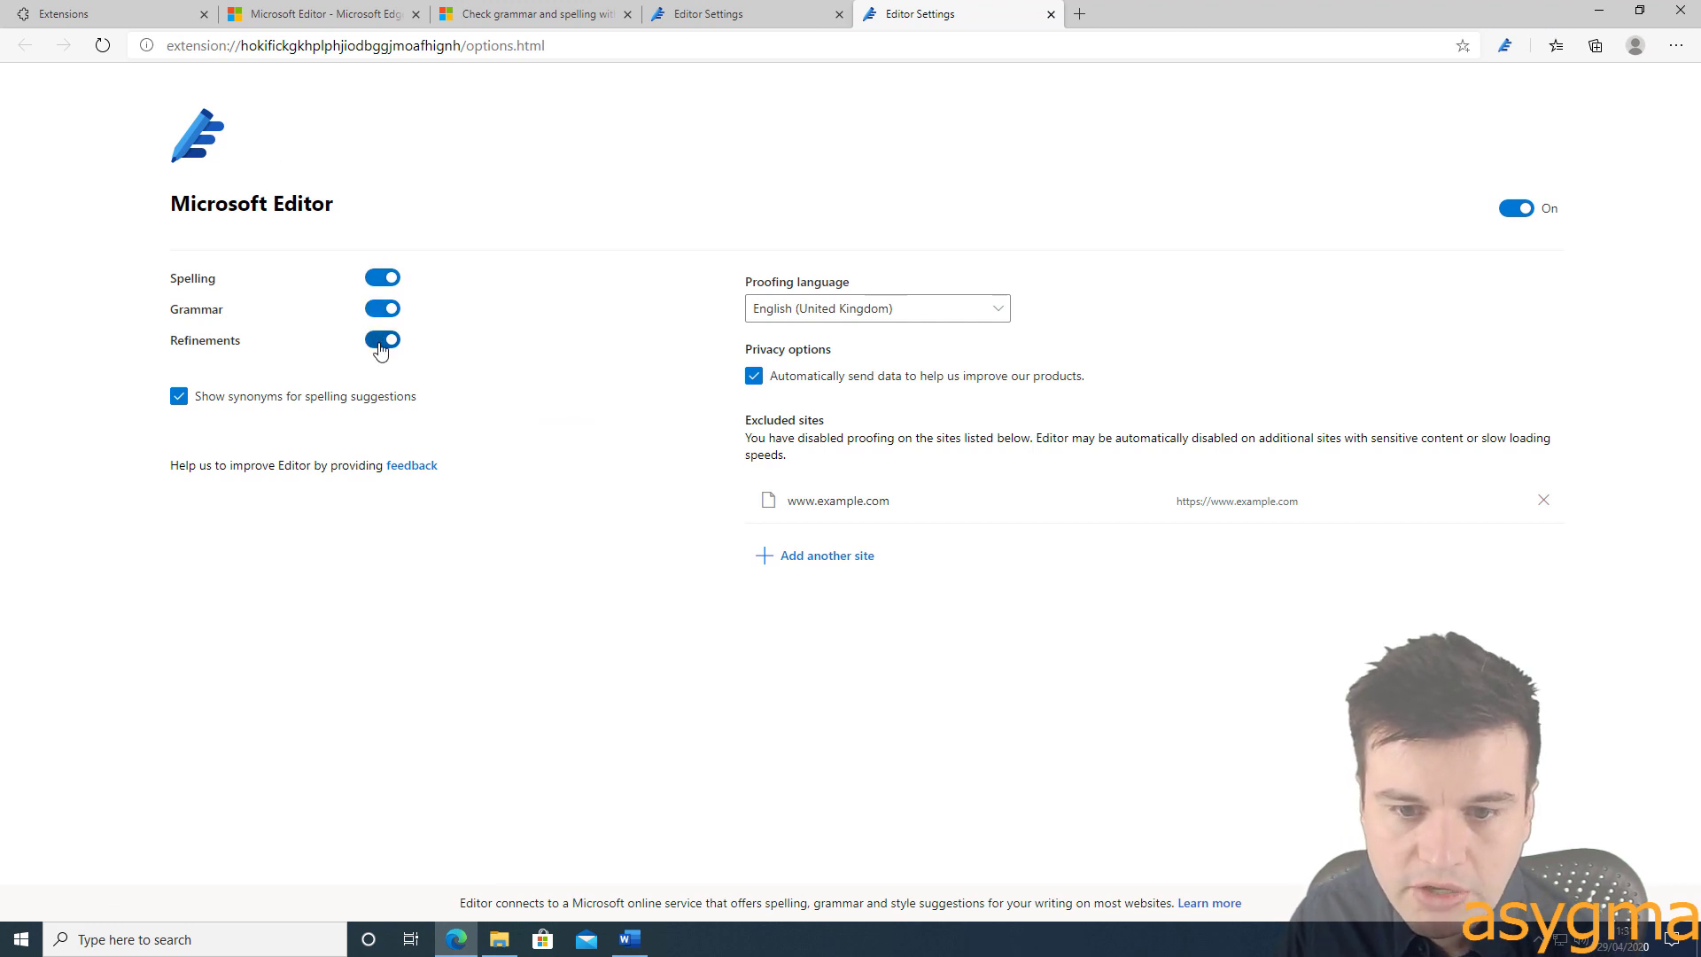
{"action": "left_click", "coordinate": [1591, 17]}
{"action": "mouse_move", "coordinate": [1013, 553]}
{"action": "left_mouse_down"}
{"action": "mouse_move", "coordinate": [1010, 401]}
{"action": "mouse_move", "coordinate": [1010, 553]}
{"action": "left_mouse_up"}
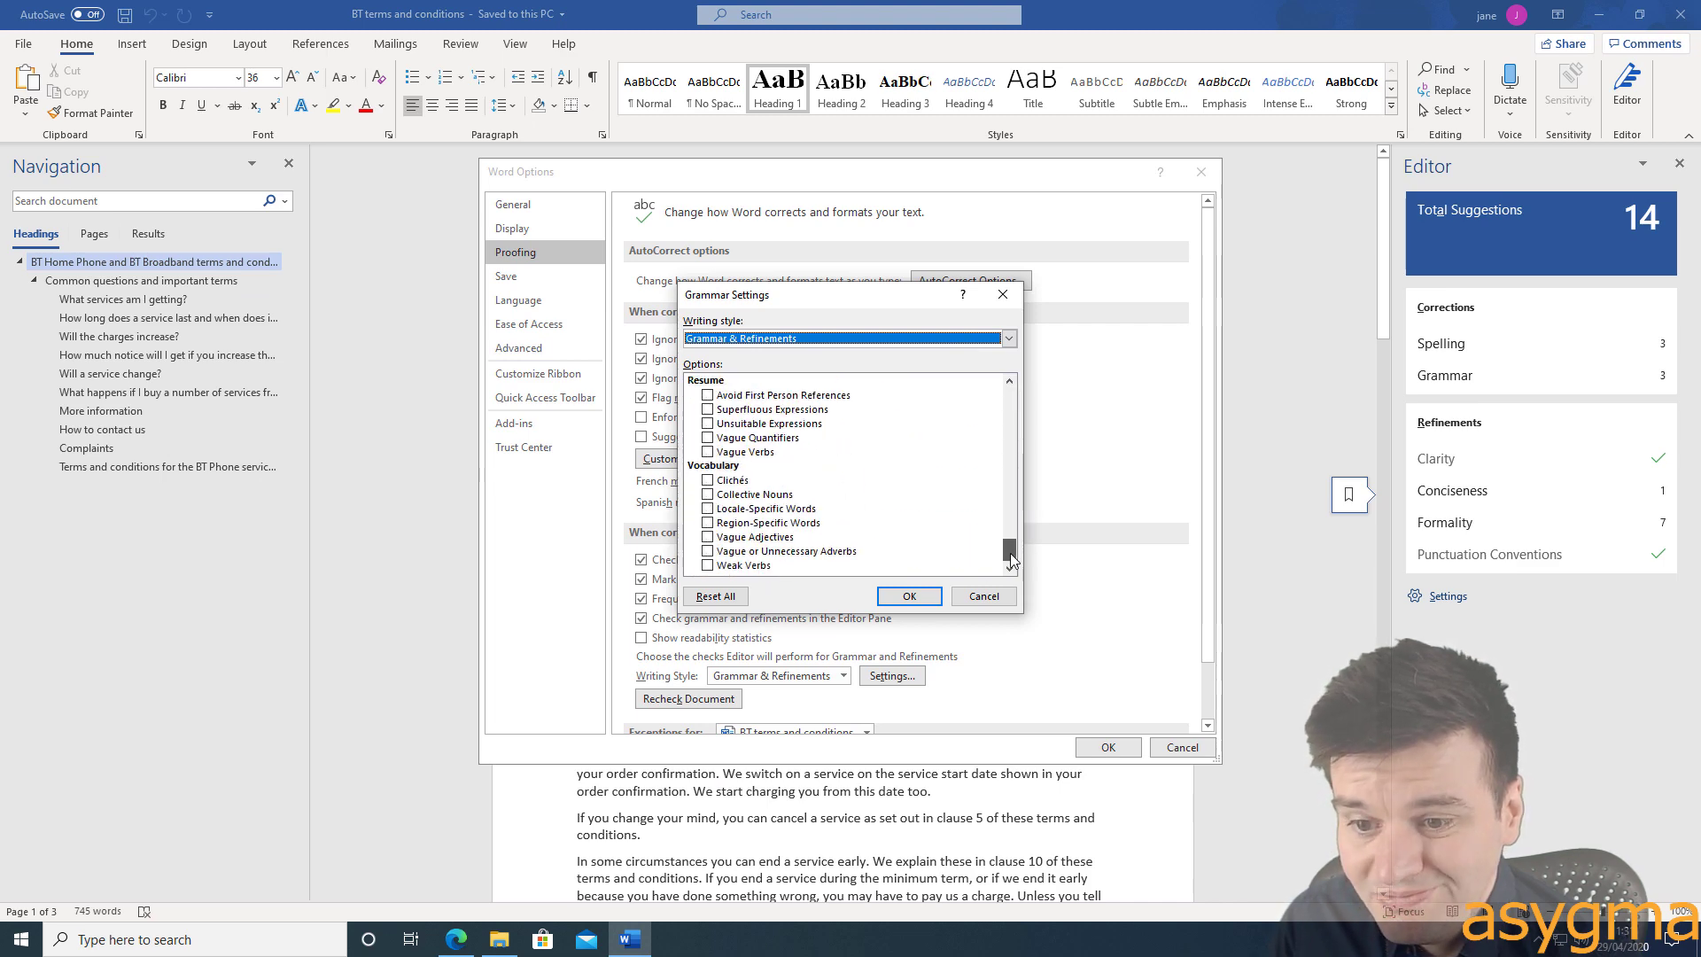
{"action": "left_click", "coordinate": [983, 597]}
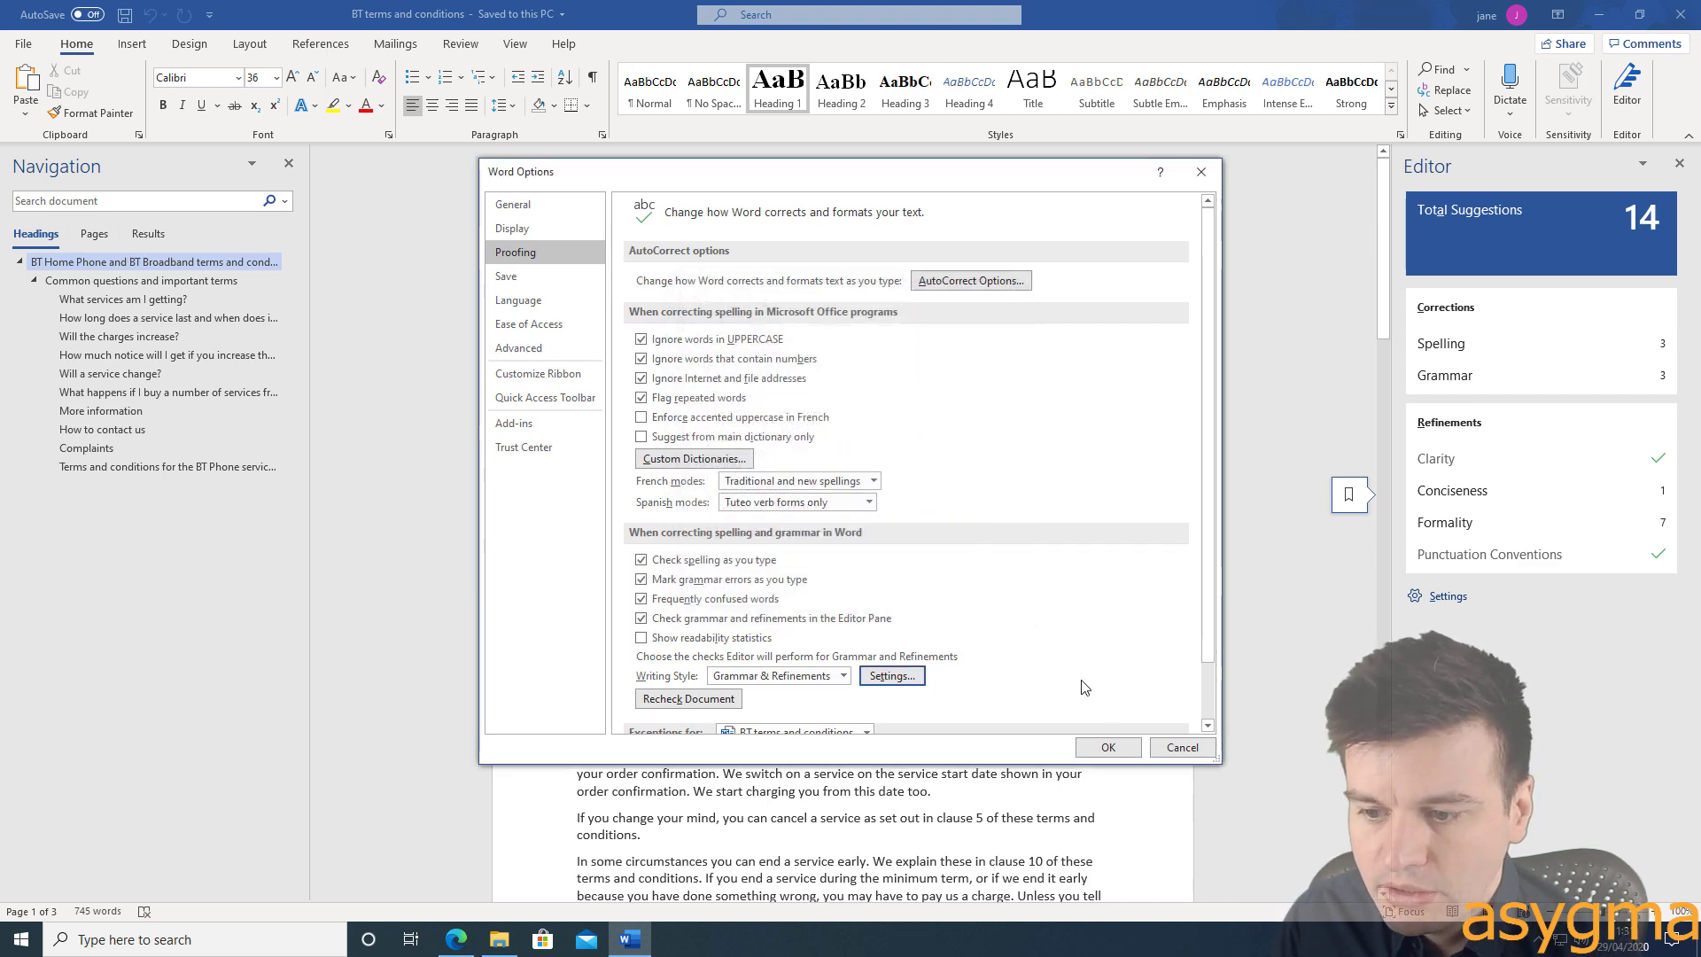
Cancel Word Options, then accept Editor's fixes changing we're to 'we are' and we'll to 'we will'
{"action": "left_click", "coordinate": [1178, 747]}
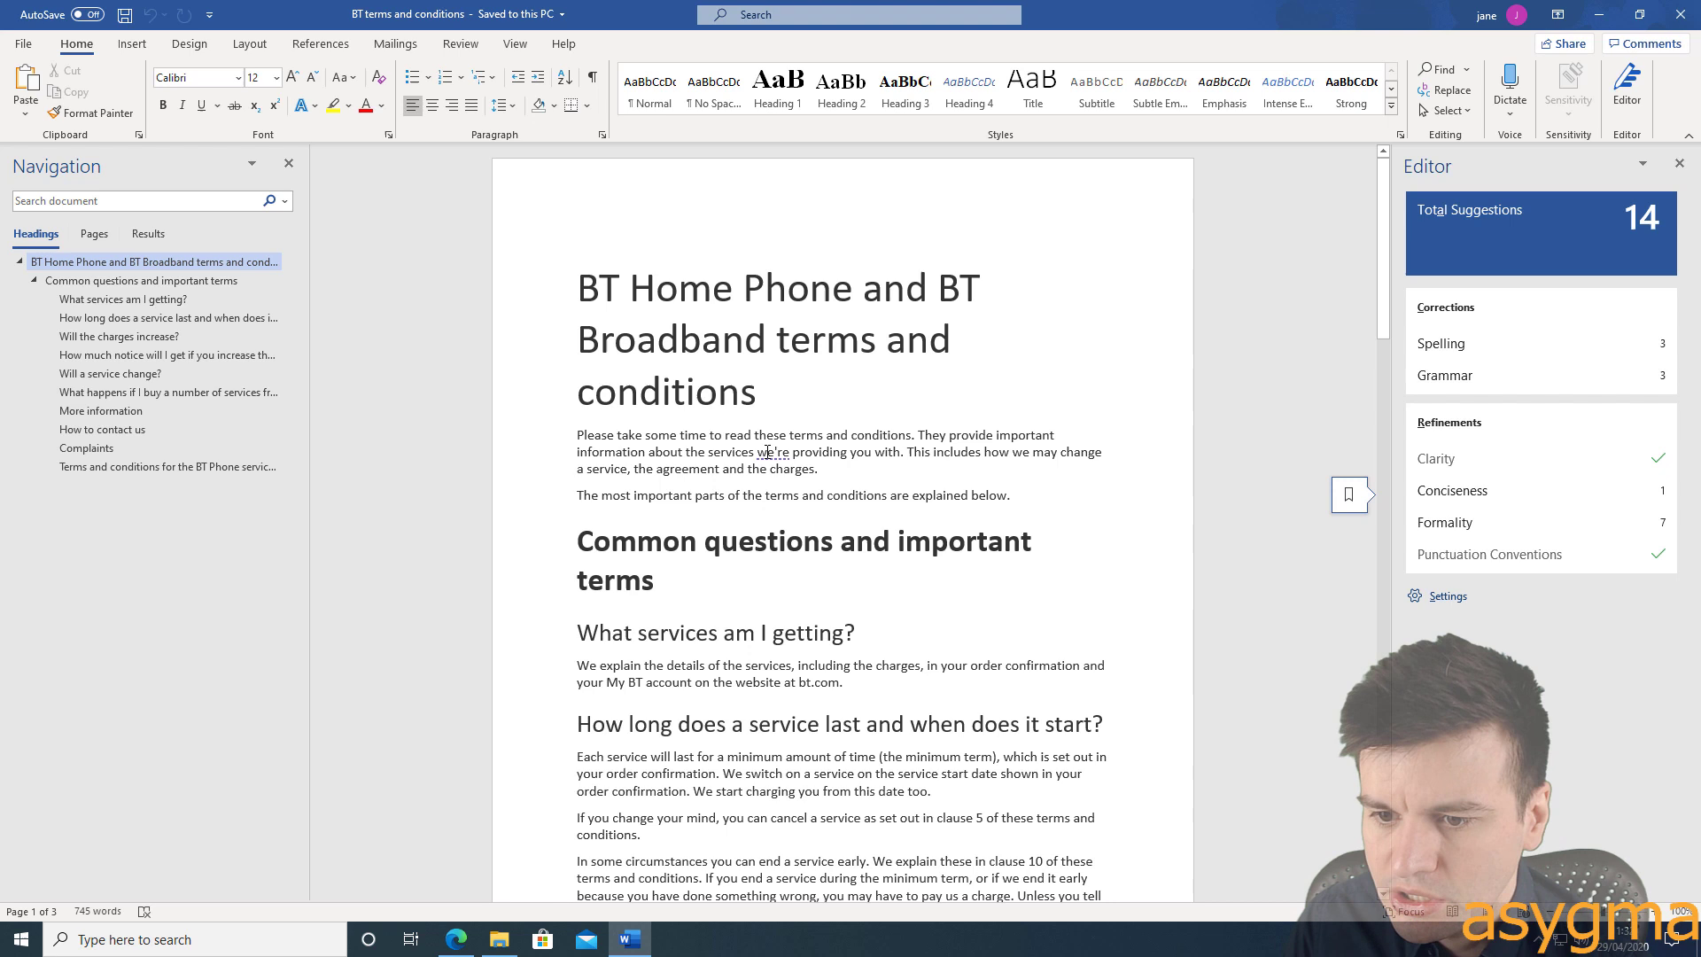
{"action": "right_click", "coordinate": [768, 452]}
{"action": "left_click", "coordinate": [846, 504]}
{"action": "scroll", "coordinate": [822, 520], "scroll_direction": "down", "scroll_amount": 5}
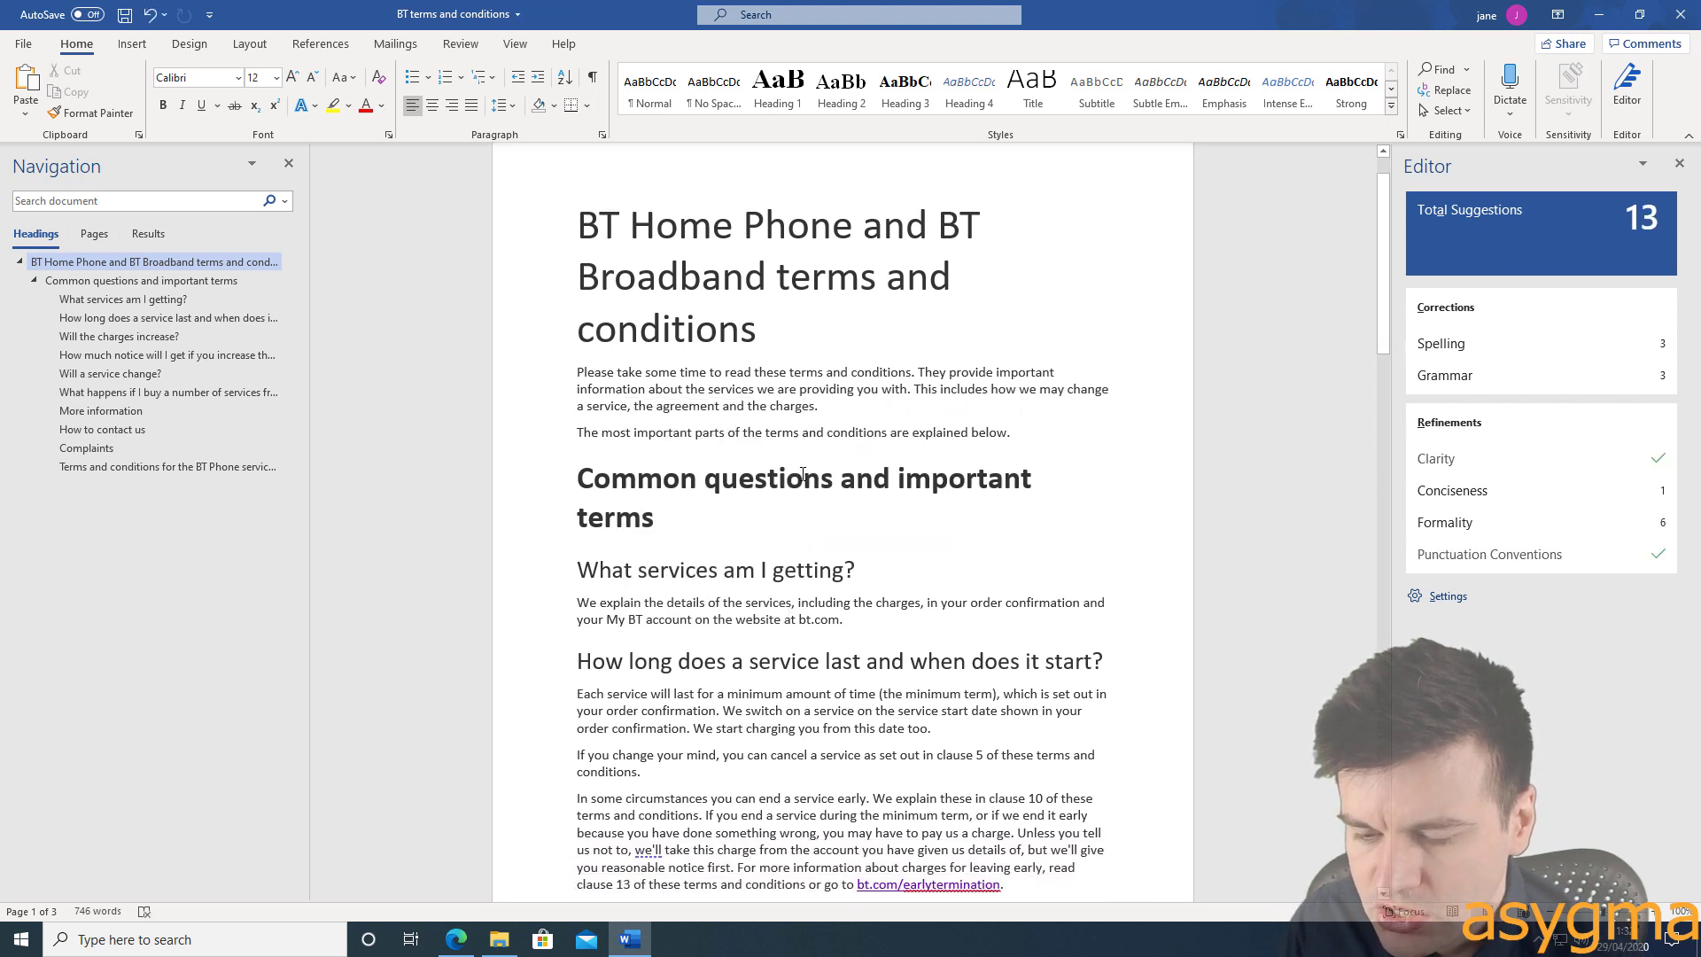
{"action": "scroll", "coordinate": [654, 567], "scroll_direction": "down", "scroll_amount": 2}
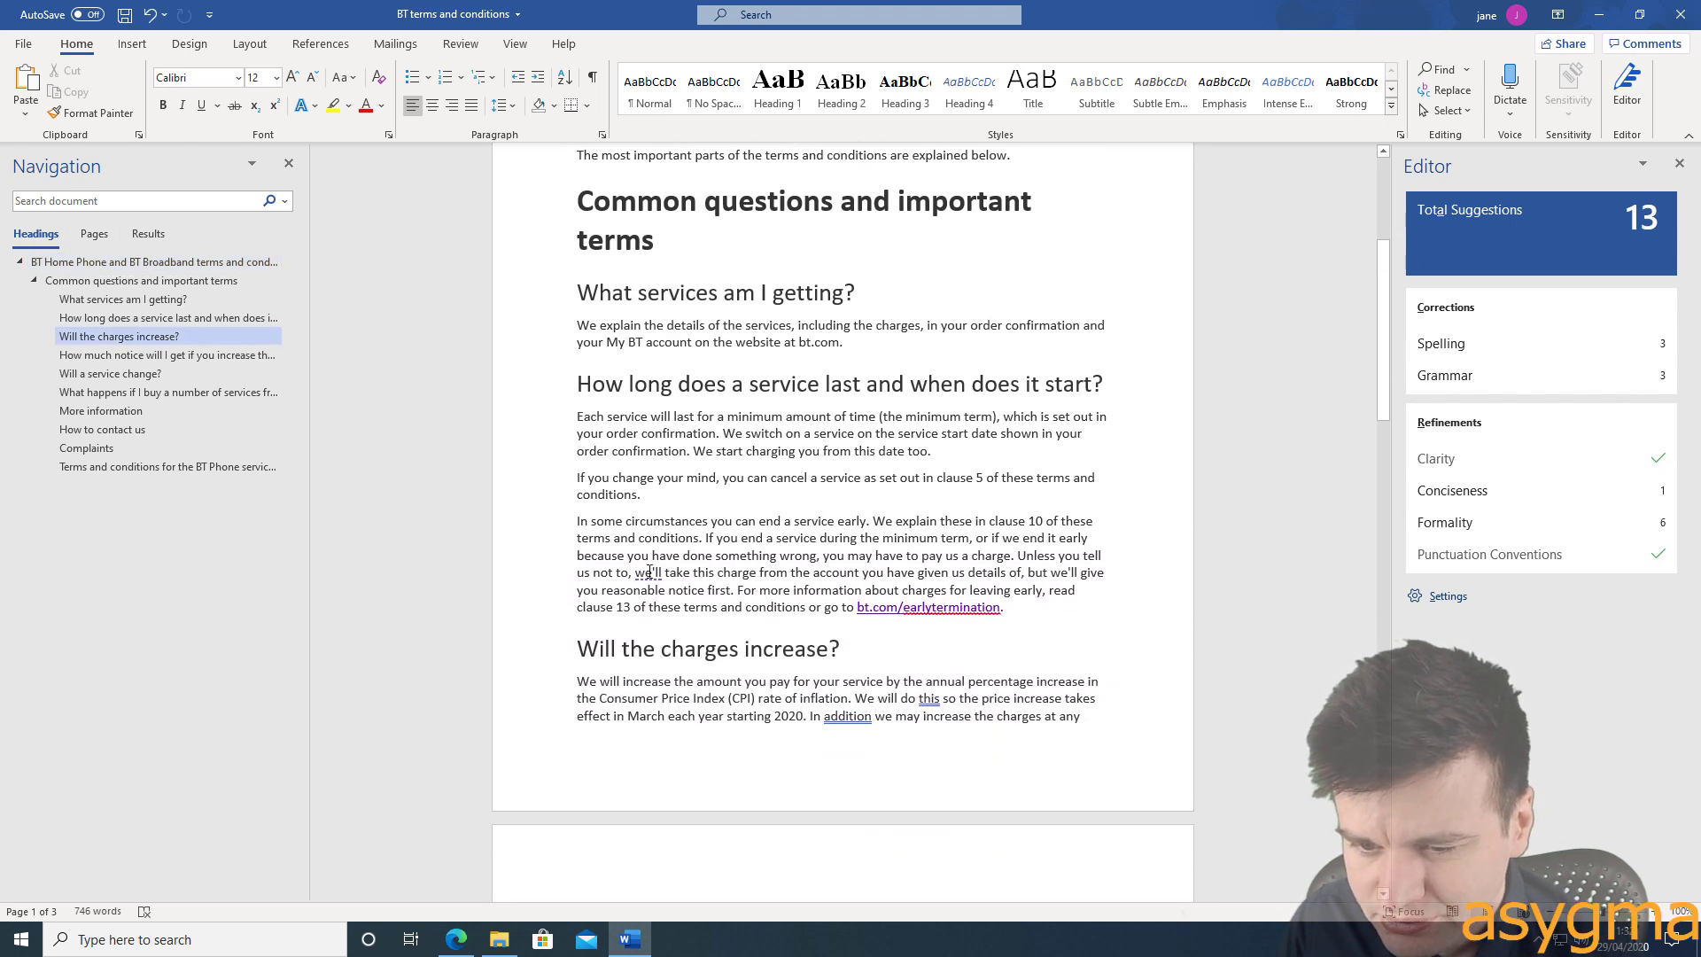
{"action": "right_click", "coordinate": [649, 571]}
{"action": "left_click", "coordinate": [717, 623]}
Add a comma after 'In addition' and review the document, now down to 12 suggestions
{"action": "scroll", "coordinate": [858, 623], "scroll_direction": "down", "scroll_amount": 2}
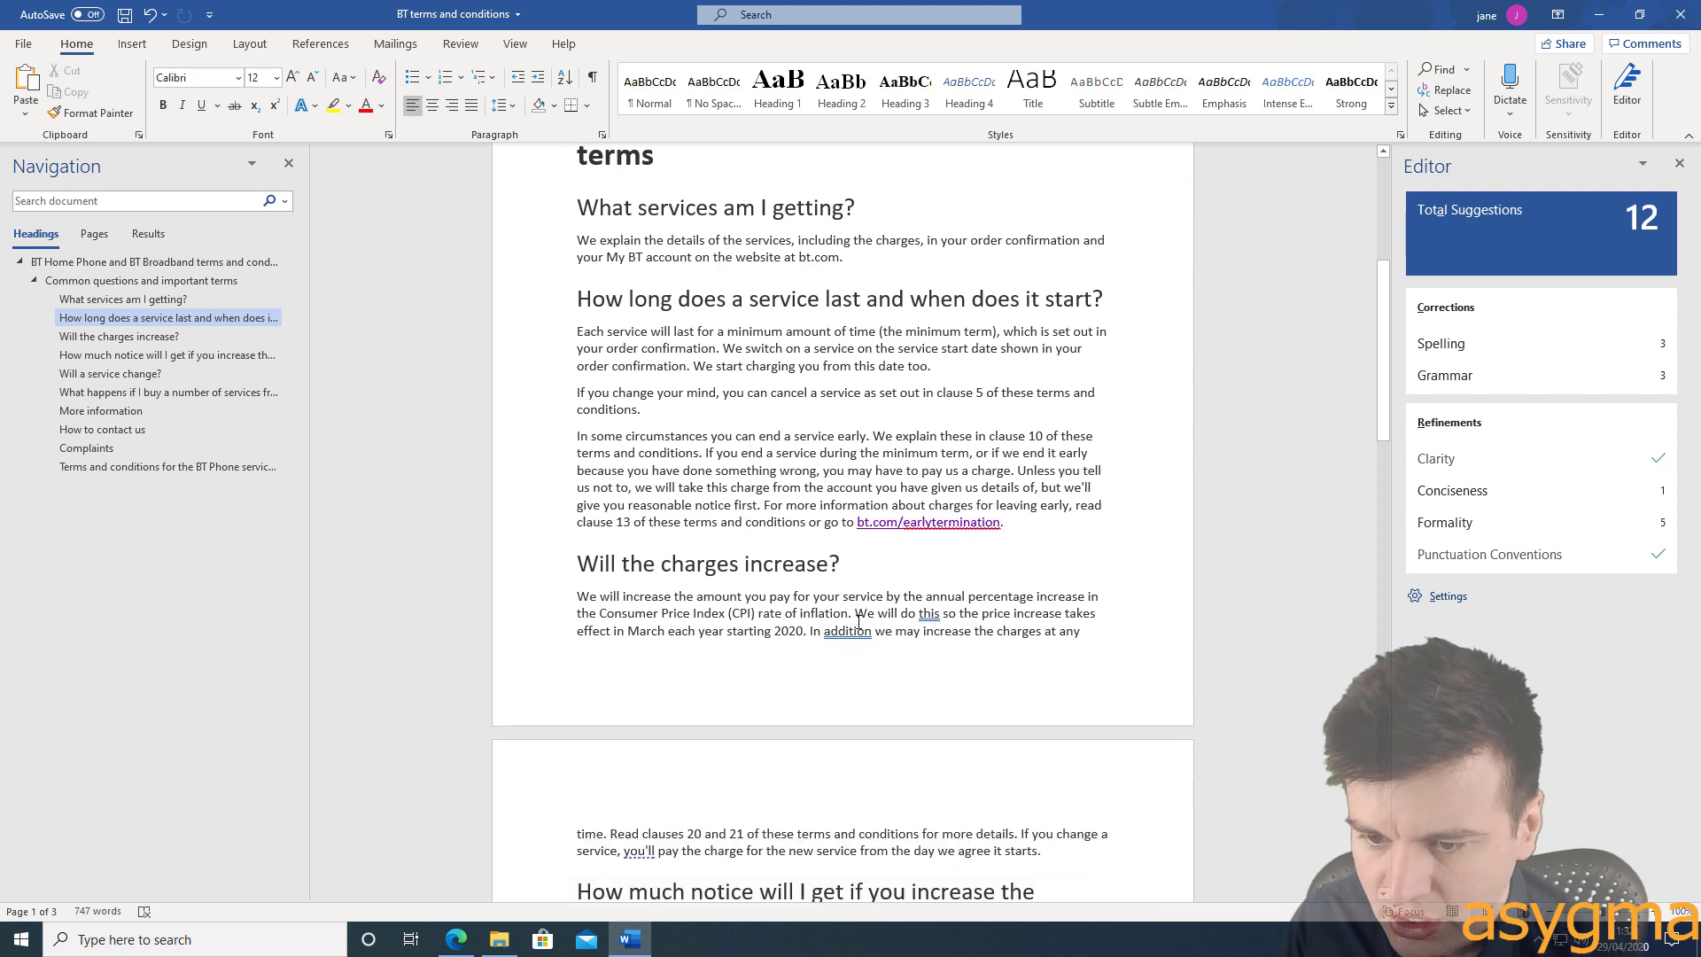
{"action": "right_click", "coordinate": [853, 632]}
{"action": "left_click", "coordinate": [912, 680]}
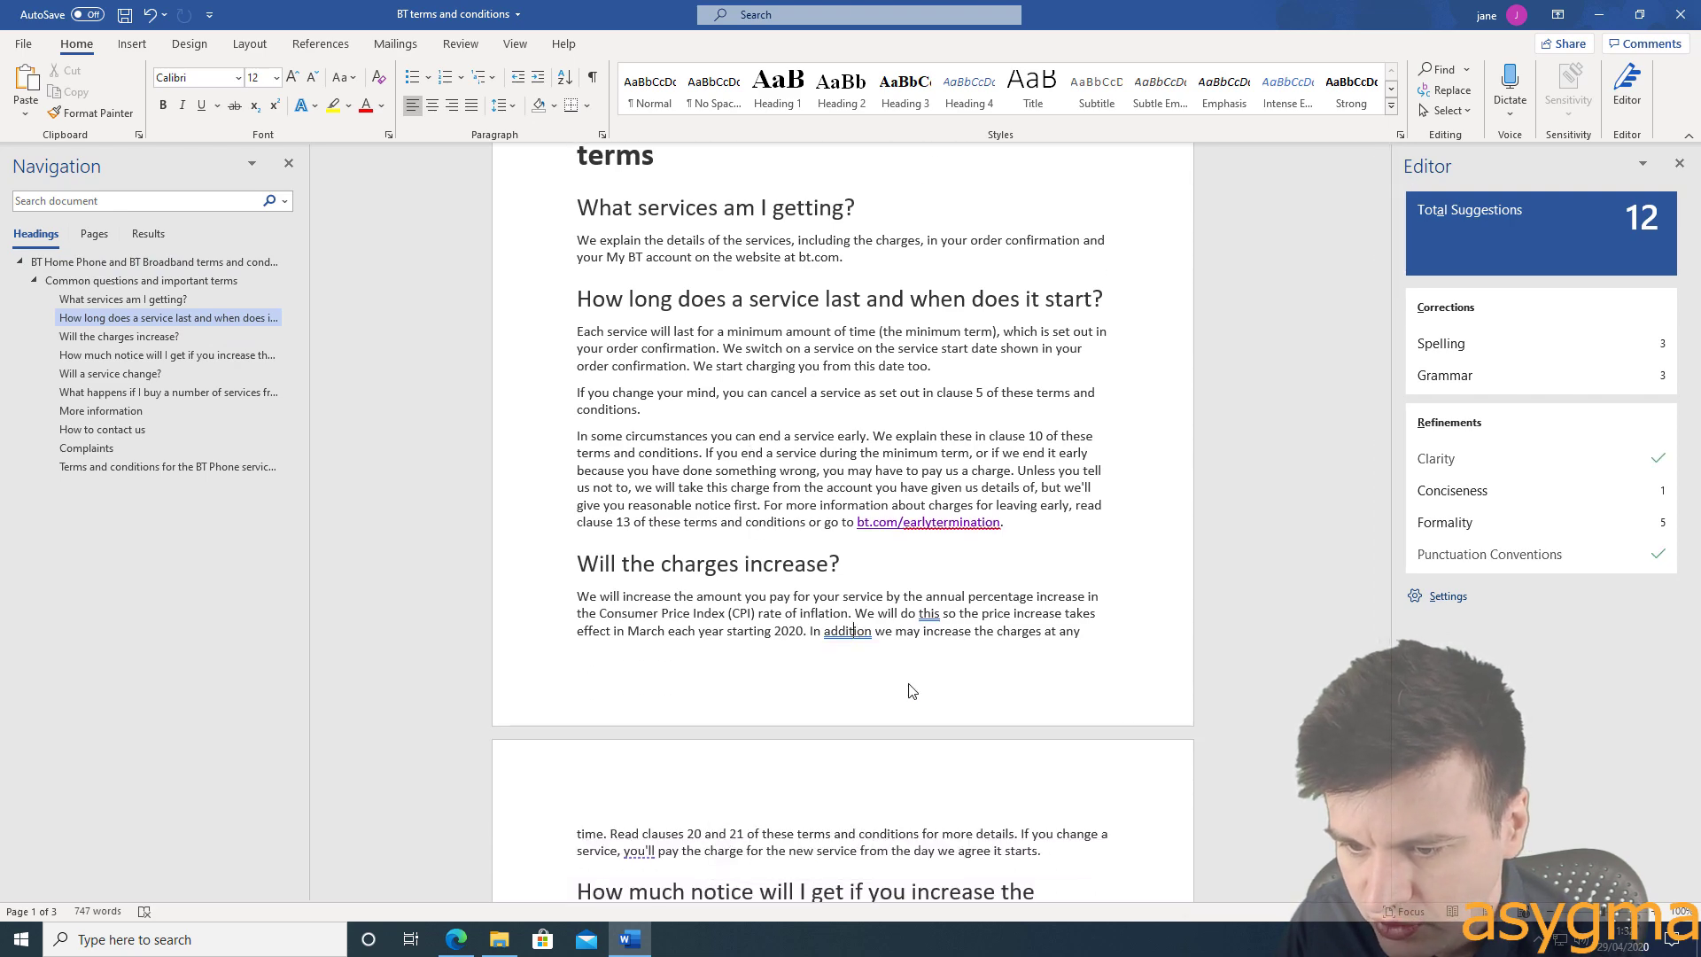
{"action": "scroll", "coordinate": [886, 603], "scroll_direction": "down", "scroll_amount": 10}
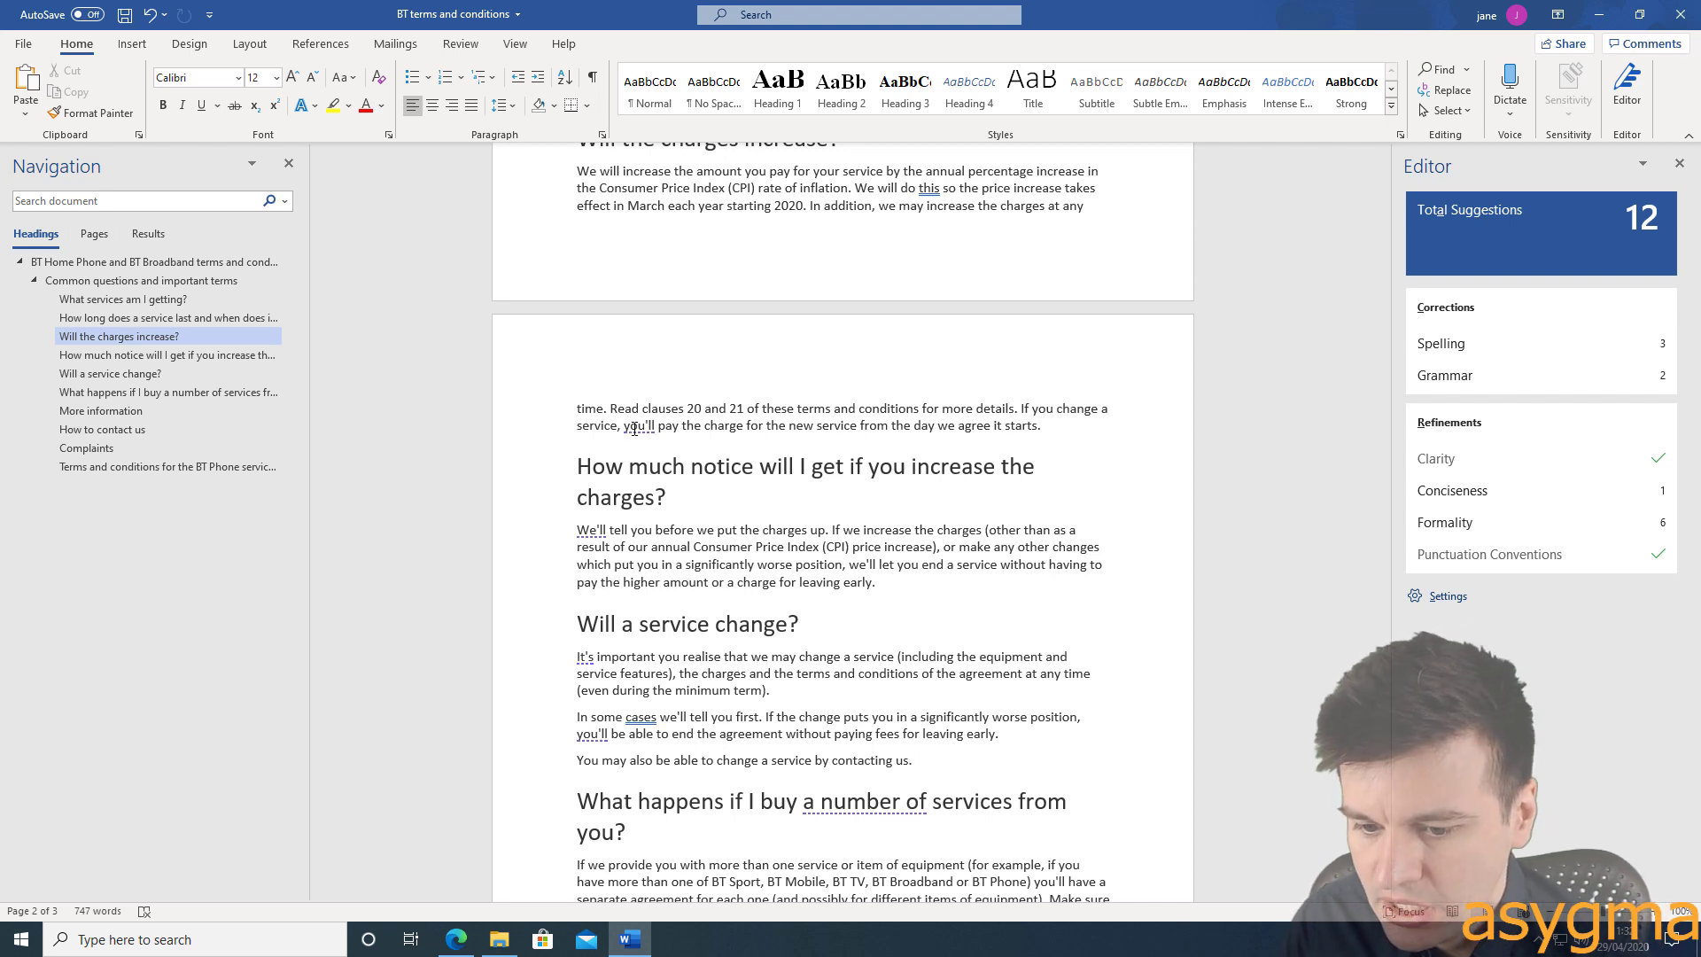
{"action": "scroll", "coordinate": [724, 476], "scroll_direction": "down", "scroll_amount": 7}
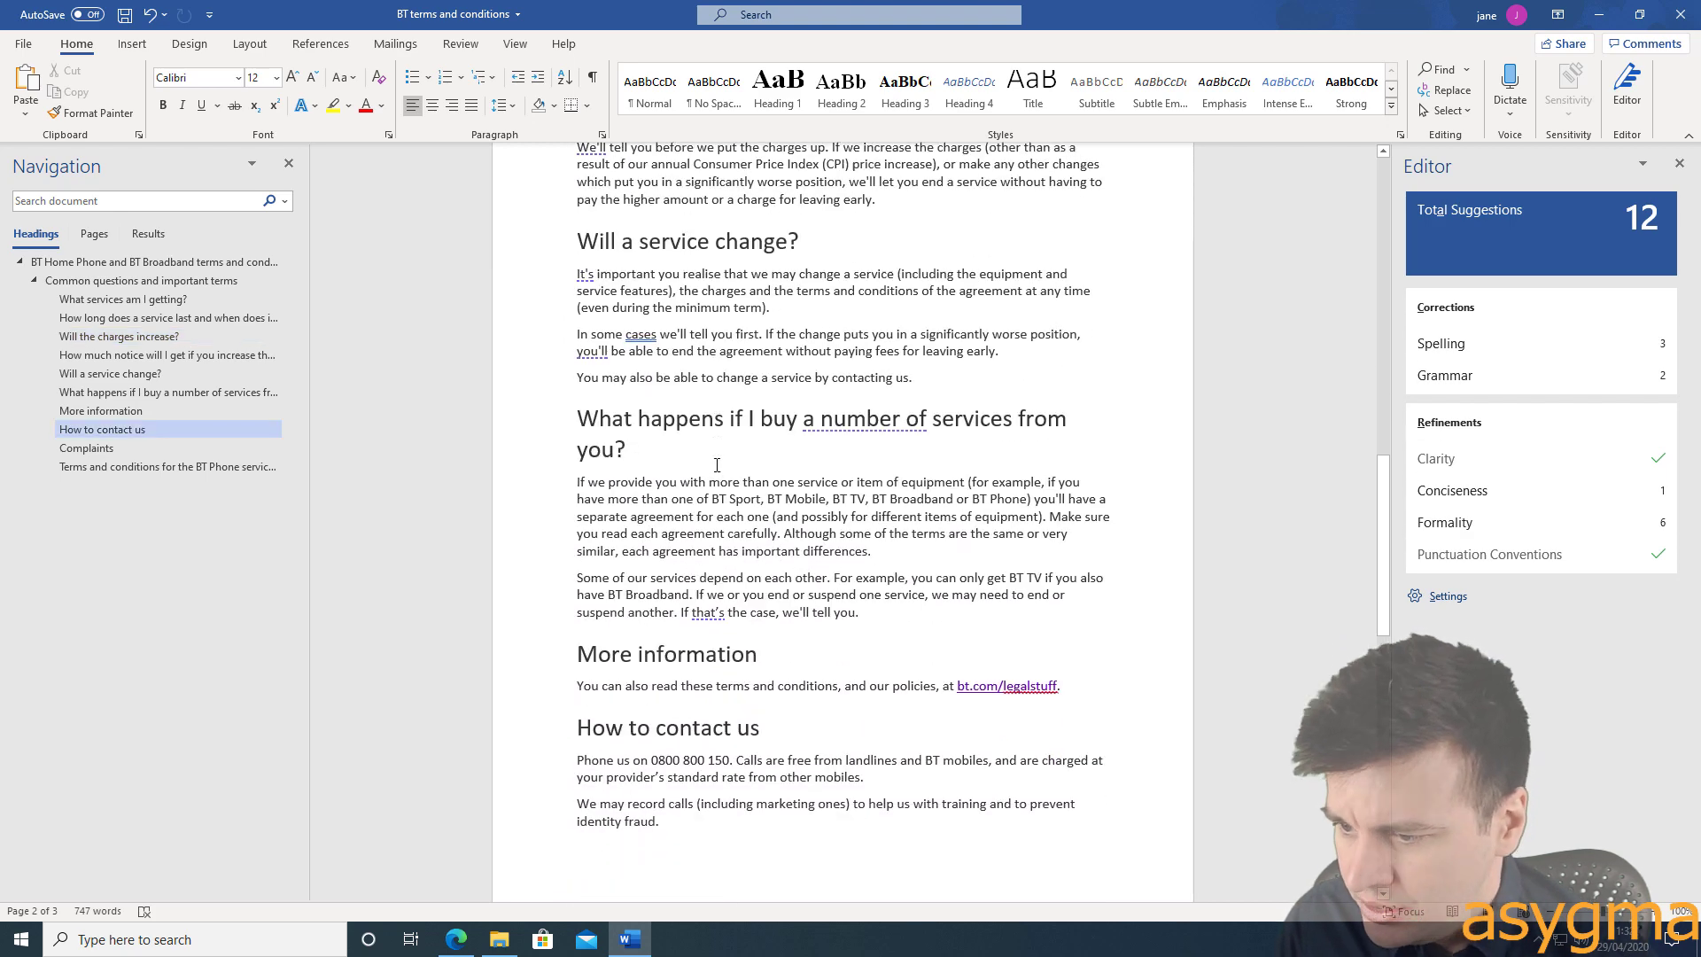
{"action": "scroll", "coordinate": [797, 383], "scroll_direction": "up", "scroll_amount": 13}
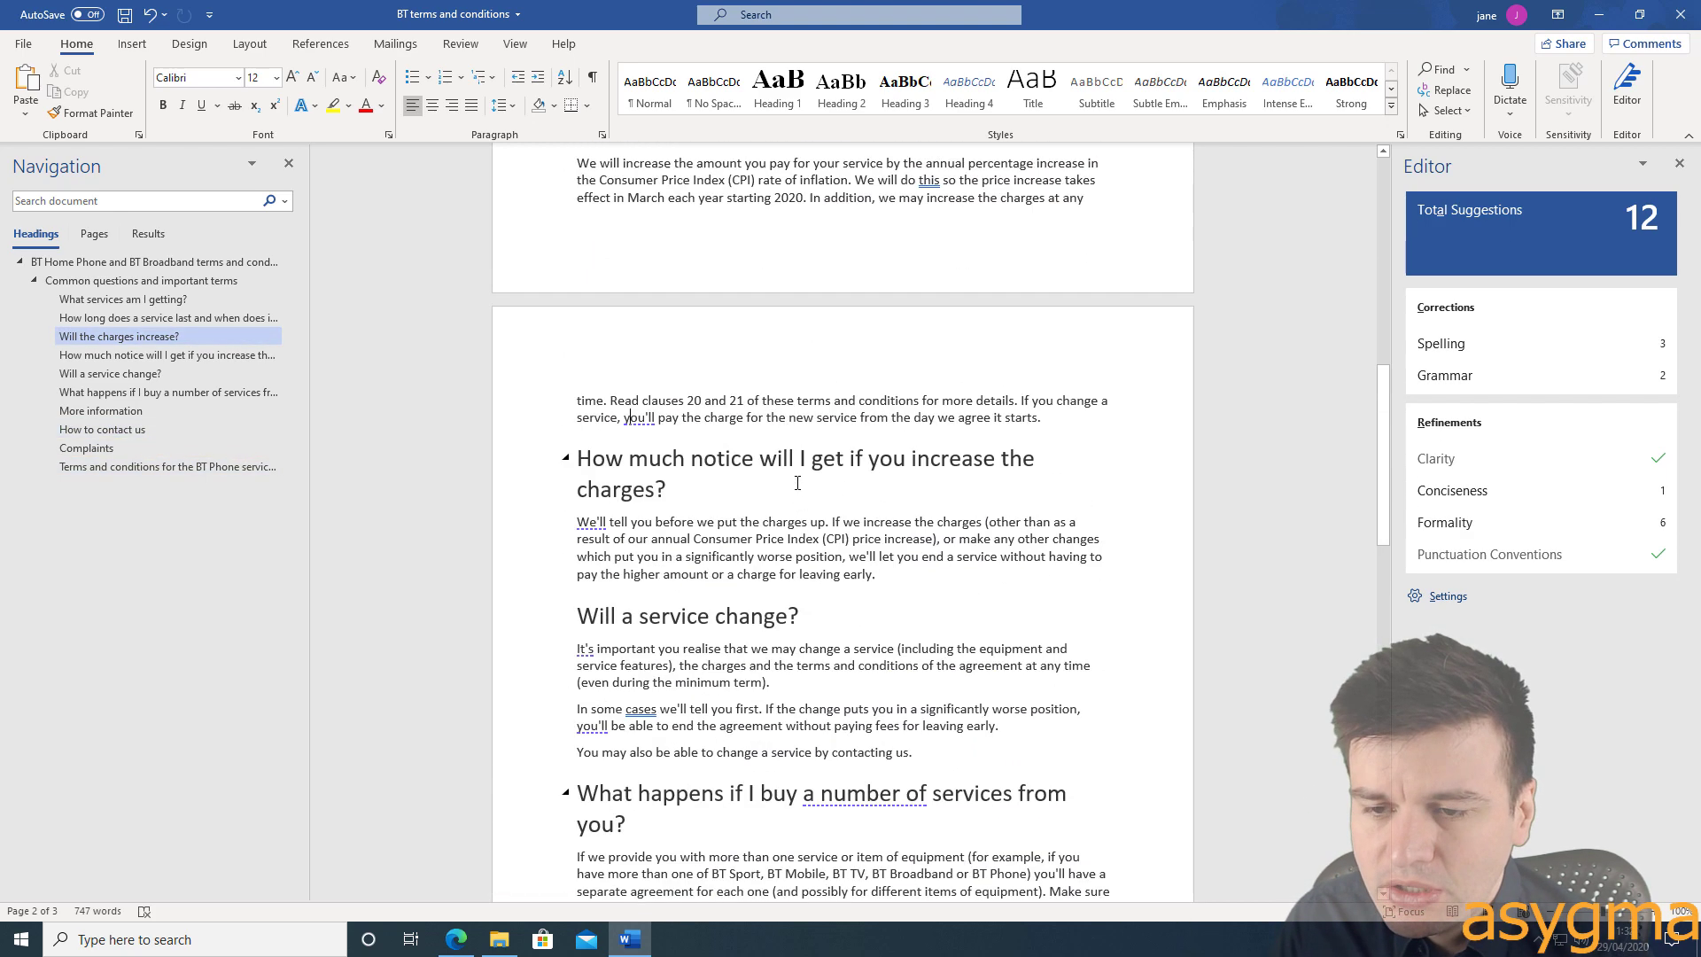
{"action": "scroll", "coordinate": [762, 443], "scroll_direction": "up", "scroll_amount": 1}
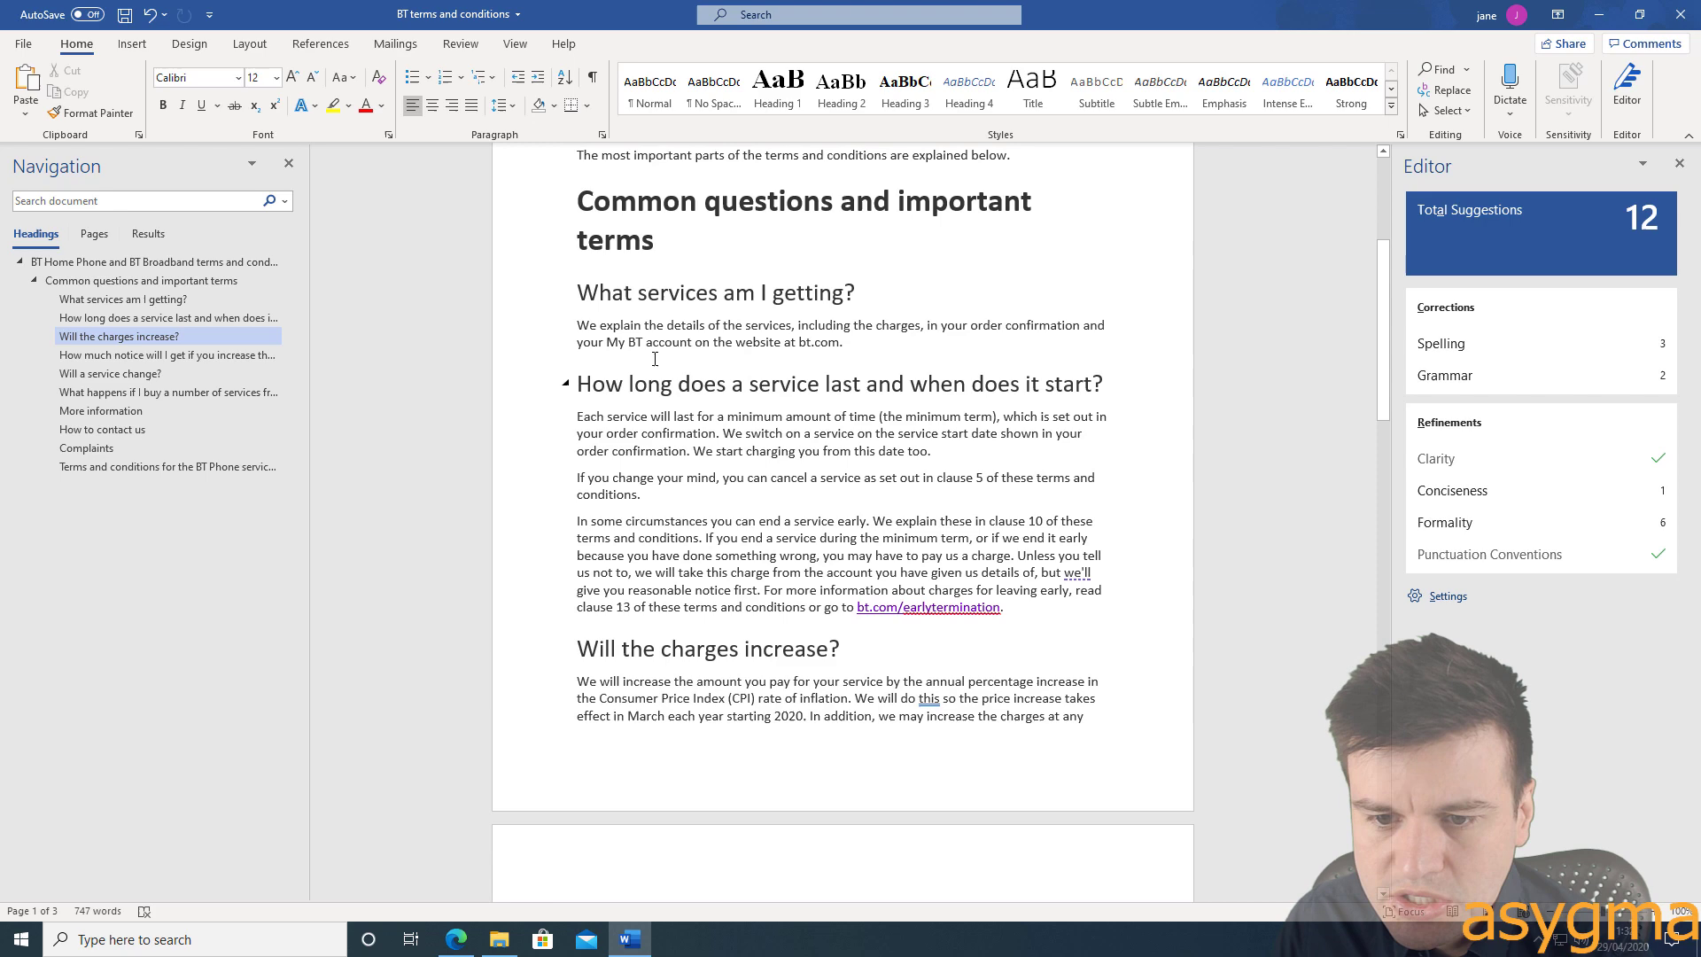
{"action": "scroll", "coordinate": [711, 497], "scroll_direction": "down", "scroll_amount": 4}
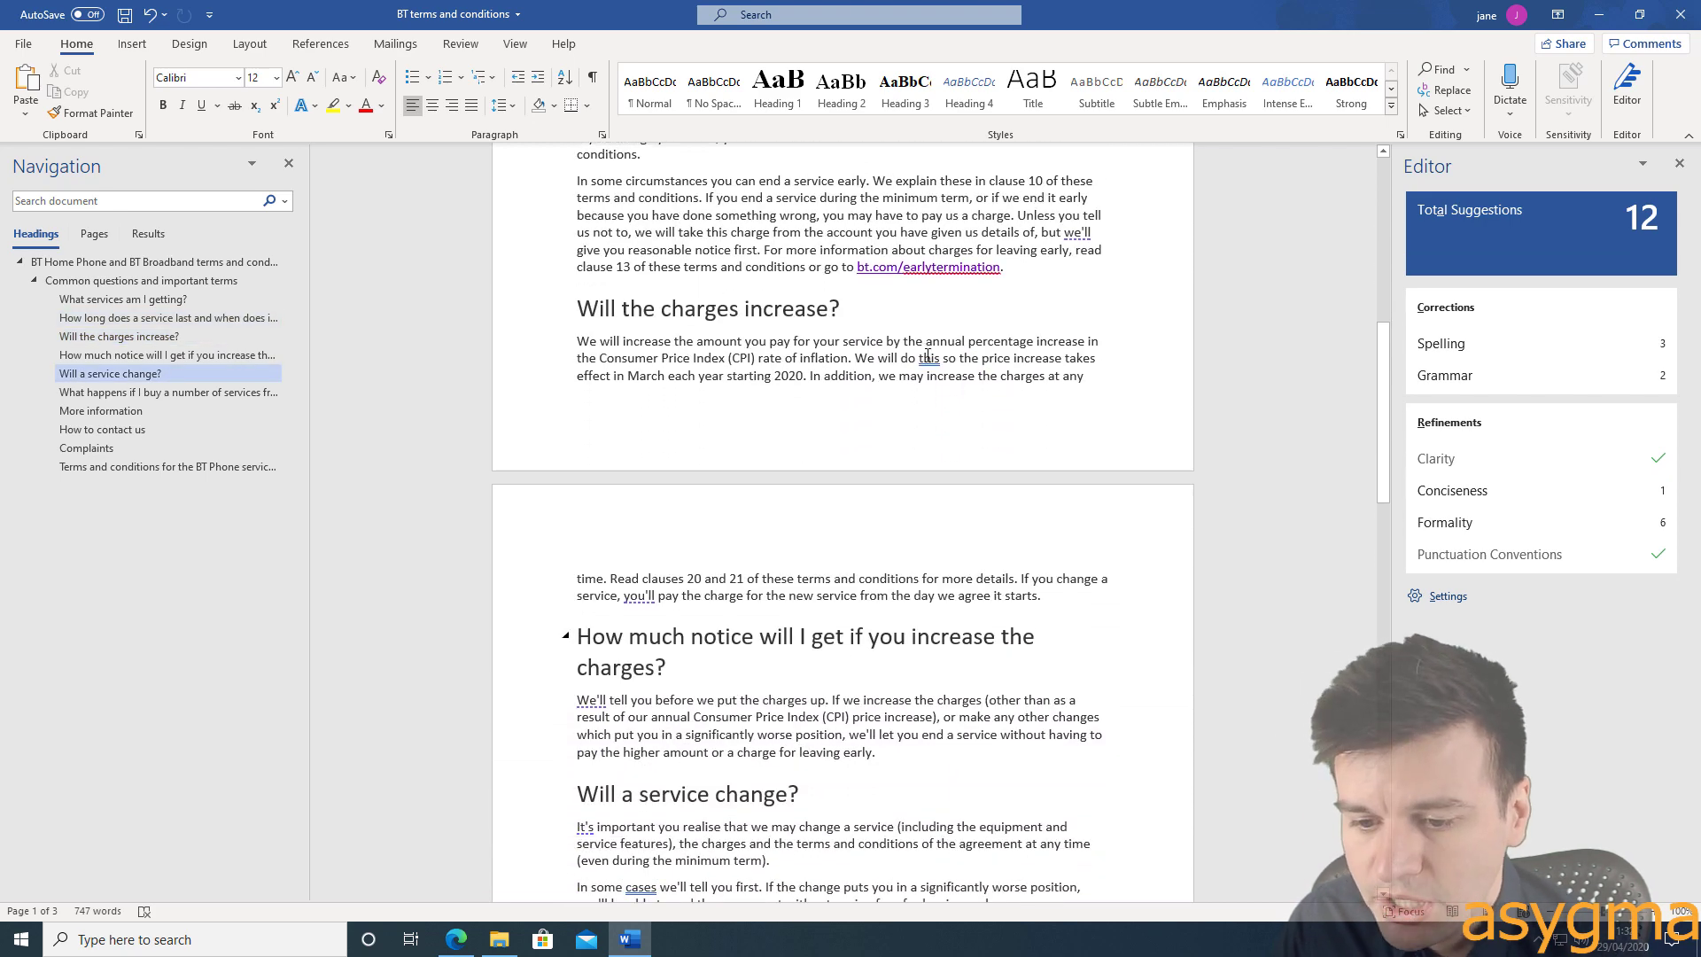
{"action": "scroll", "coordinate": [928, 356], "scroll_direction": "down", "scroll_amount": 2}
{"action": "scroll", "coordinate": [671, 521], "scroll_direction": "up", "scroll_amount": 4}
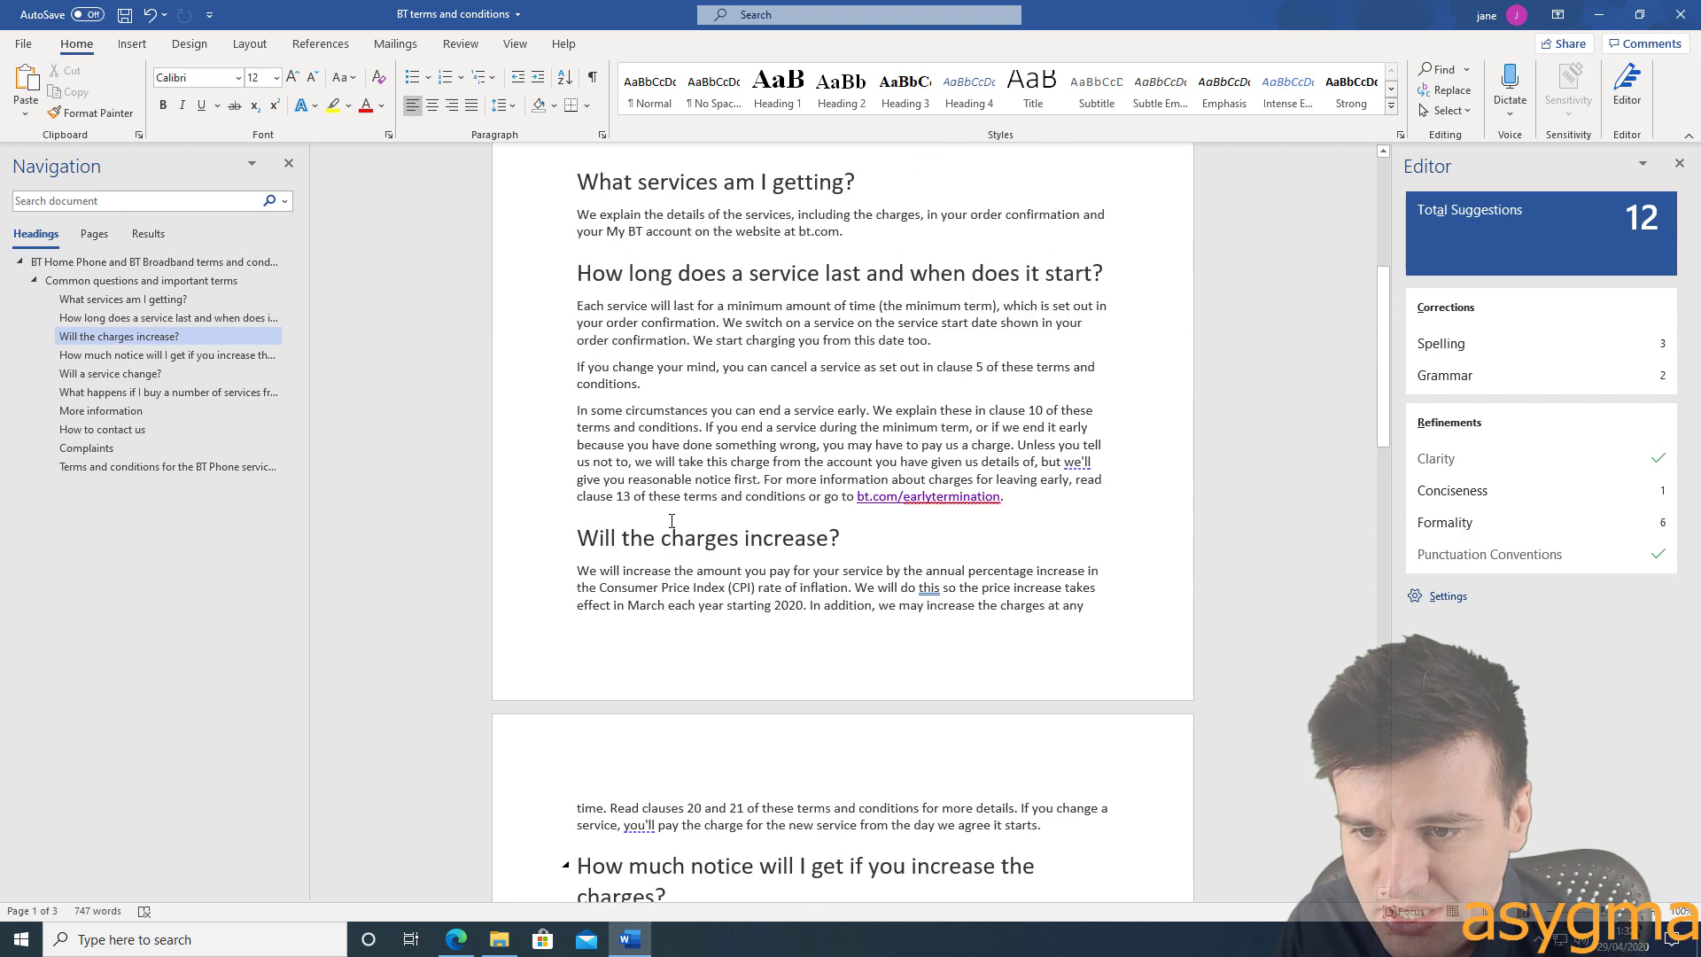
{"action": "scroll", "coordinate": [672, 521], "scroll_direction": "up", "scroll_amount": 5}
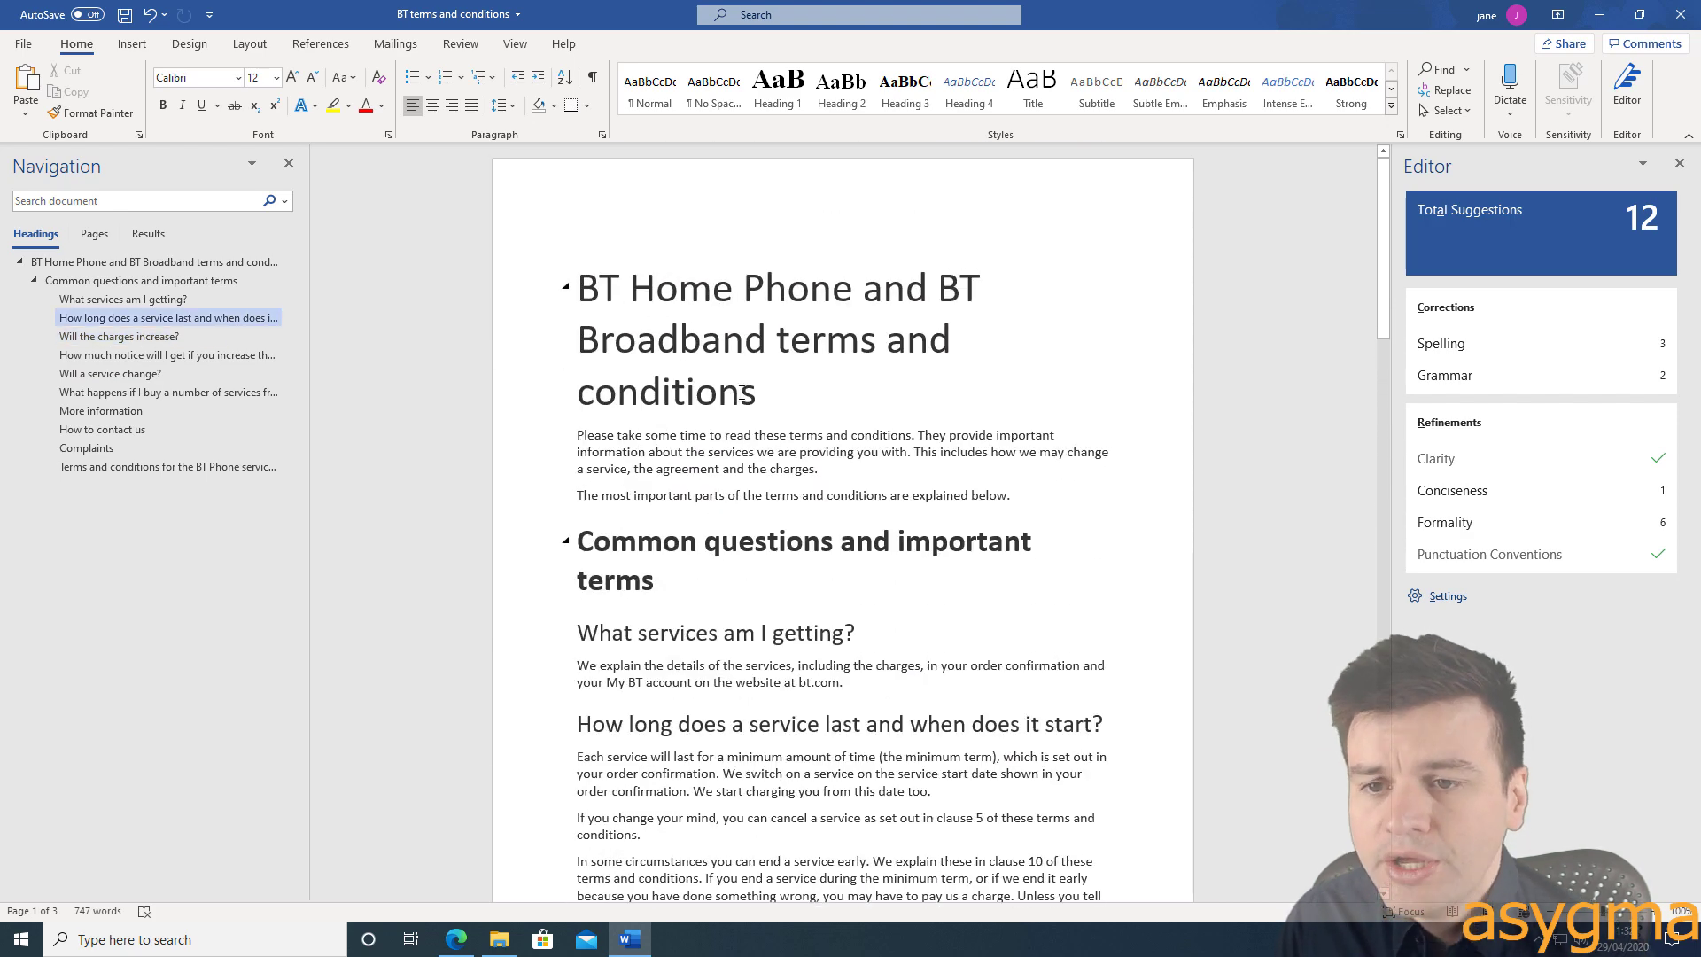